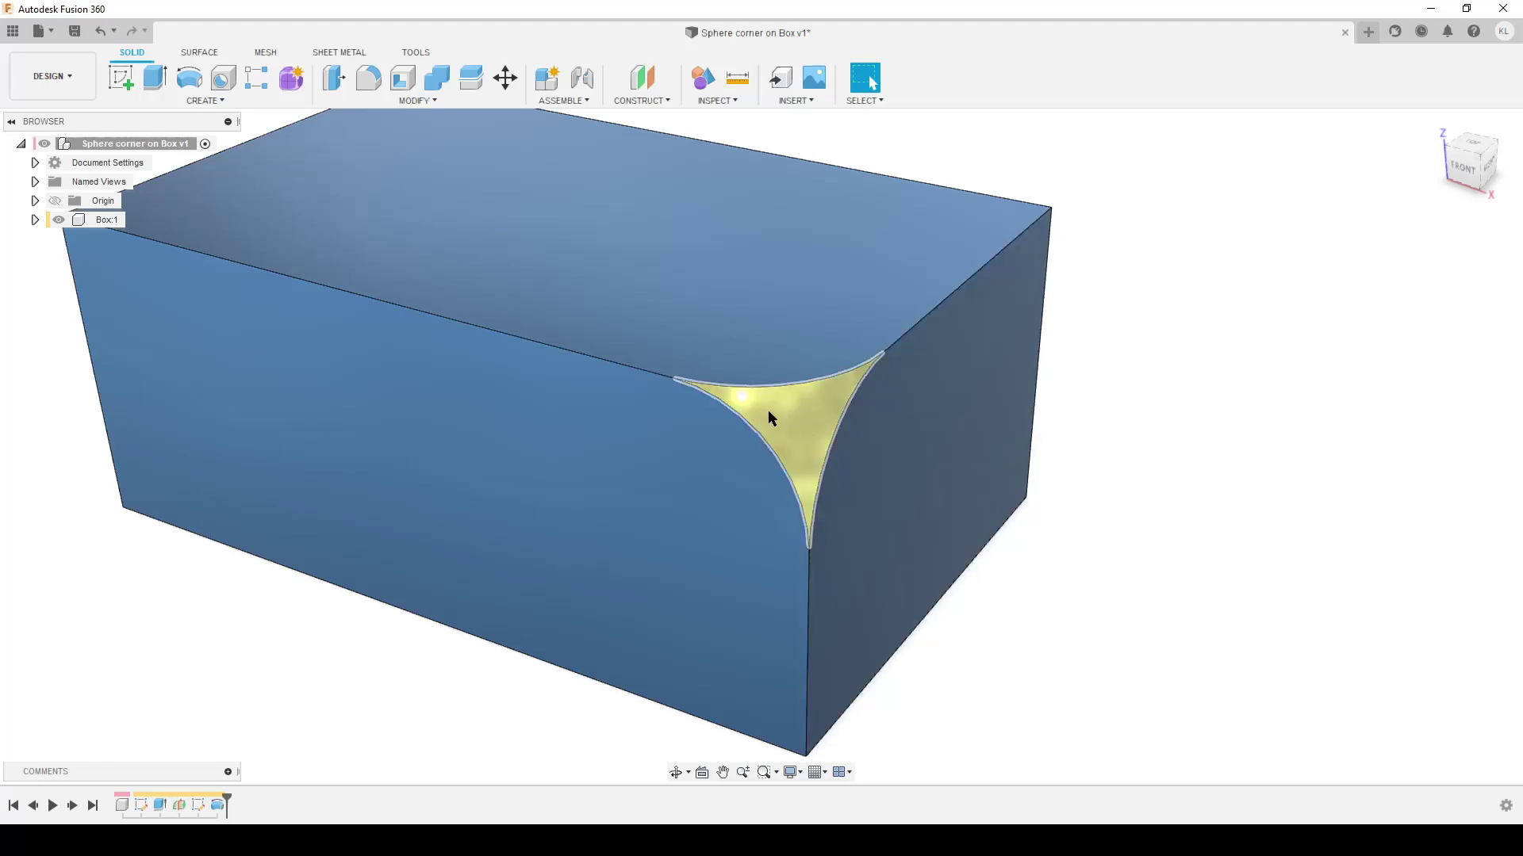
# Orbit and zoom around the finished box to inspect it
pyautogui.keyDown('shift'); pyautogui.moveTo(746, 542); pyautogui.dragTo(912, 368, button='middle'); pyautogui.keyUp('shift')
pyautogui.scroll(-3, 713, 468)
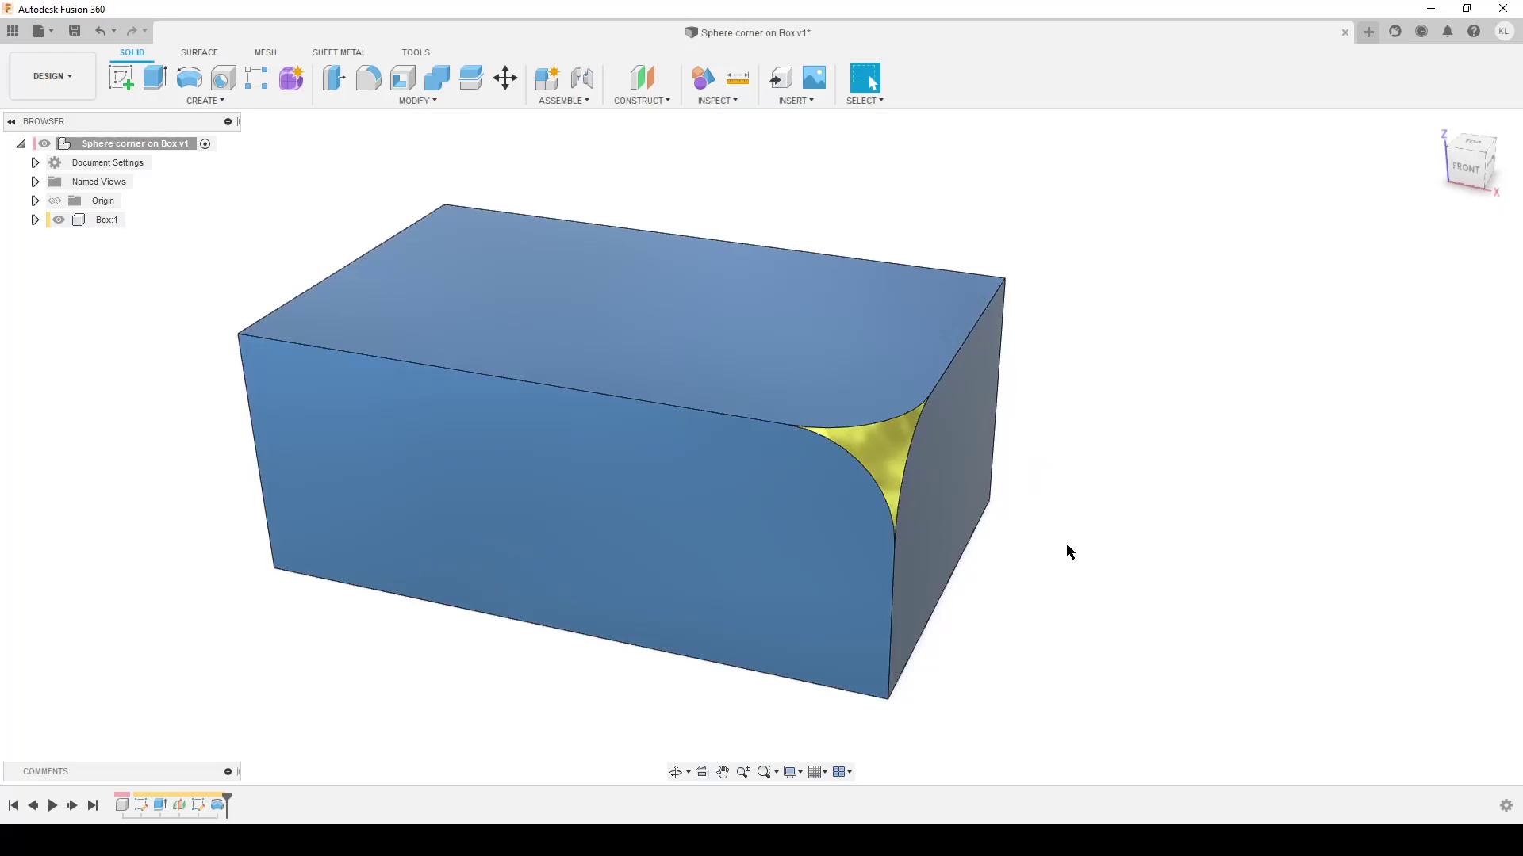
pyautogui.keyDown('shift'); pyautogui.moveTo(1068, 544); pyautogui.dragTo(1047, 523, button='middle'); pyautogui.keyUp('shift')
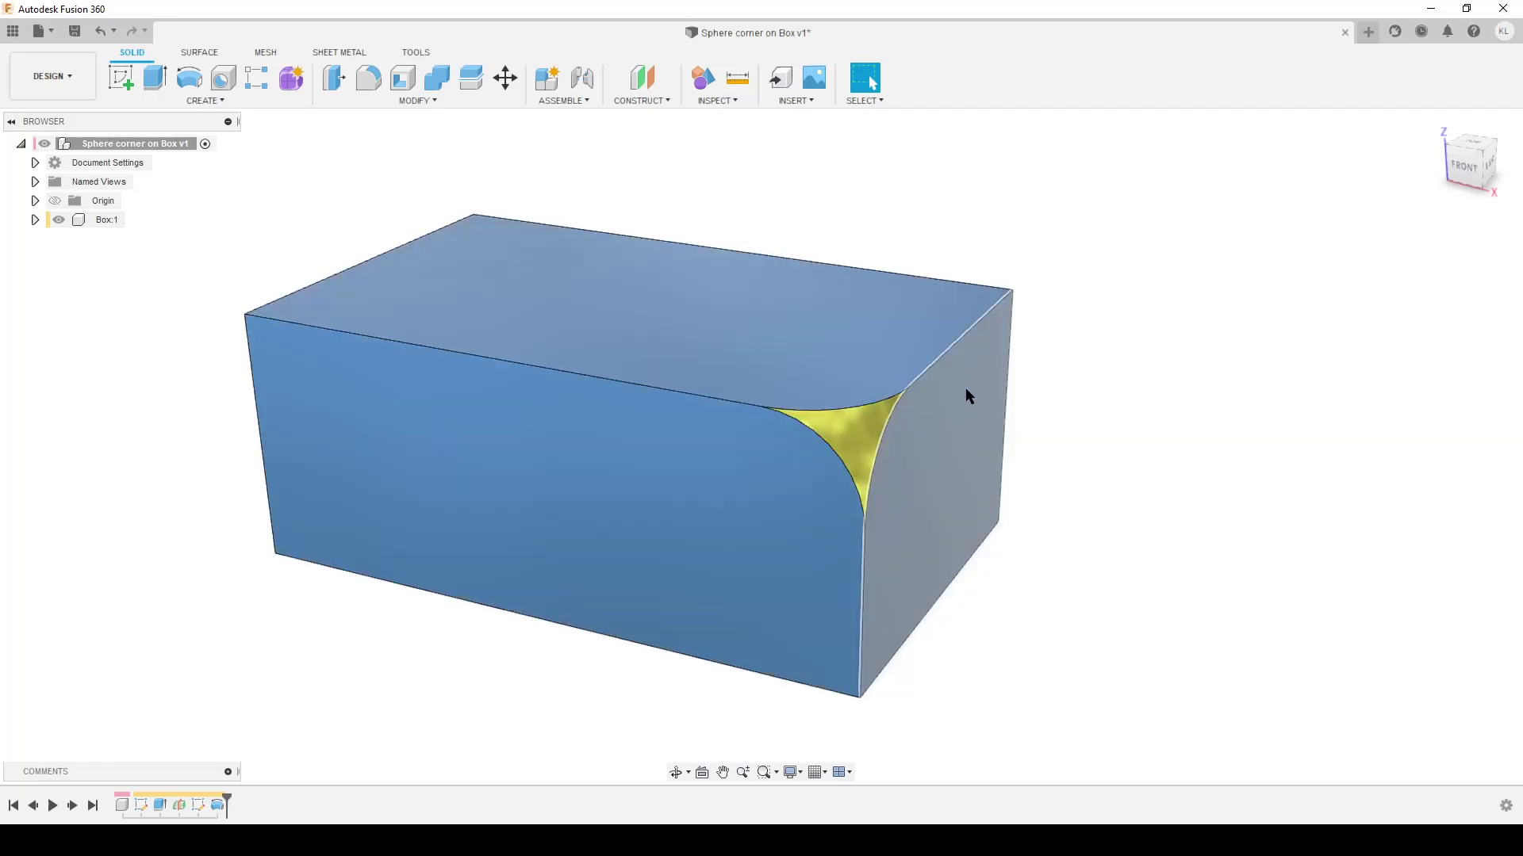
pyautogui.scroll(-2, 1104, 431)
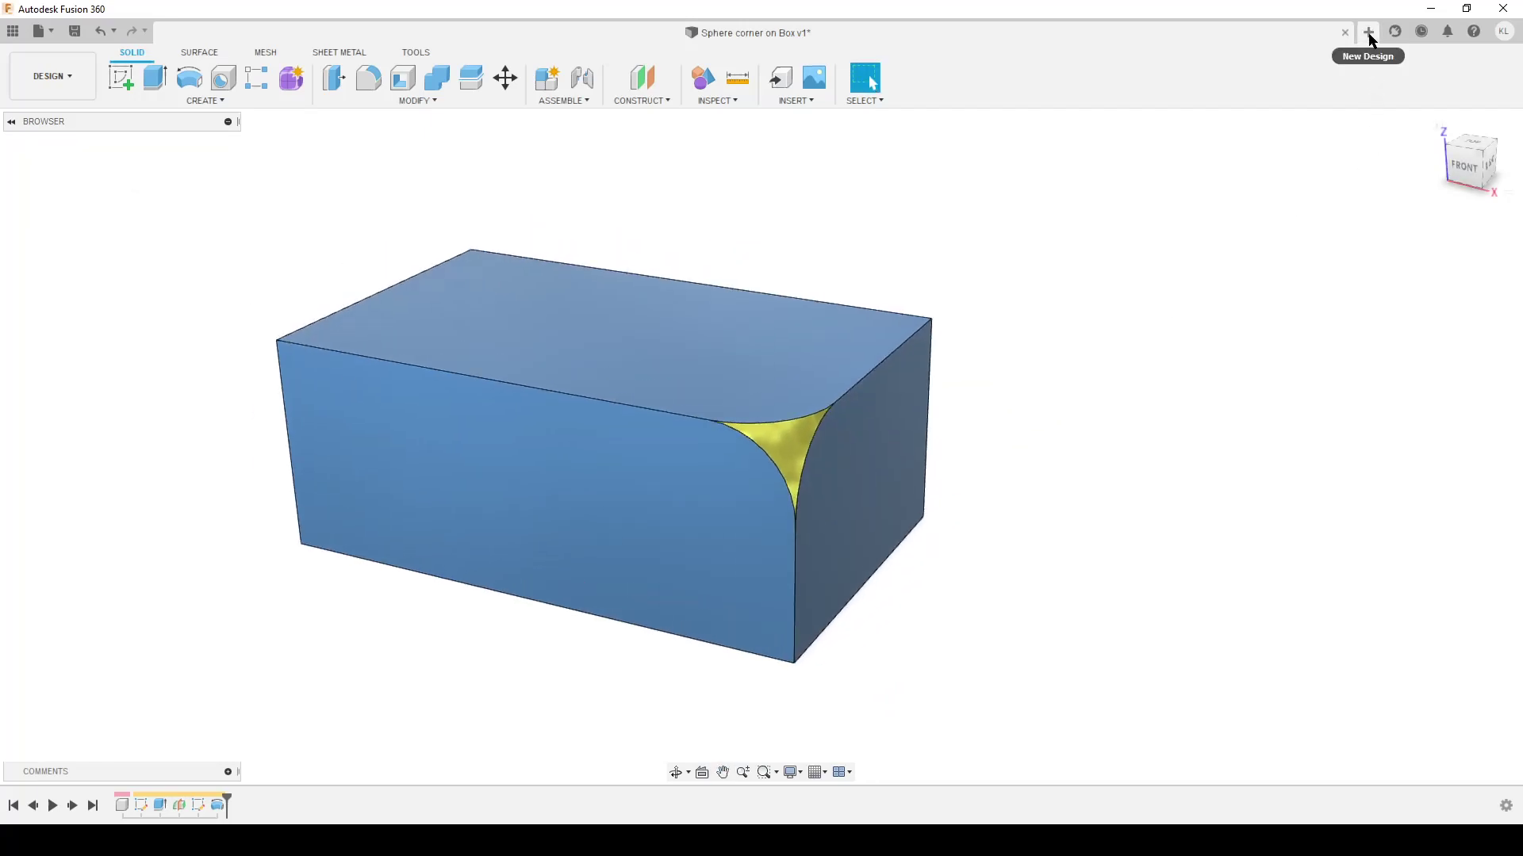
# Start a new empty design and save it as 'Fillet on box corner'
pyautogui.click(1369, 31)
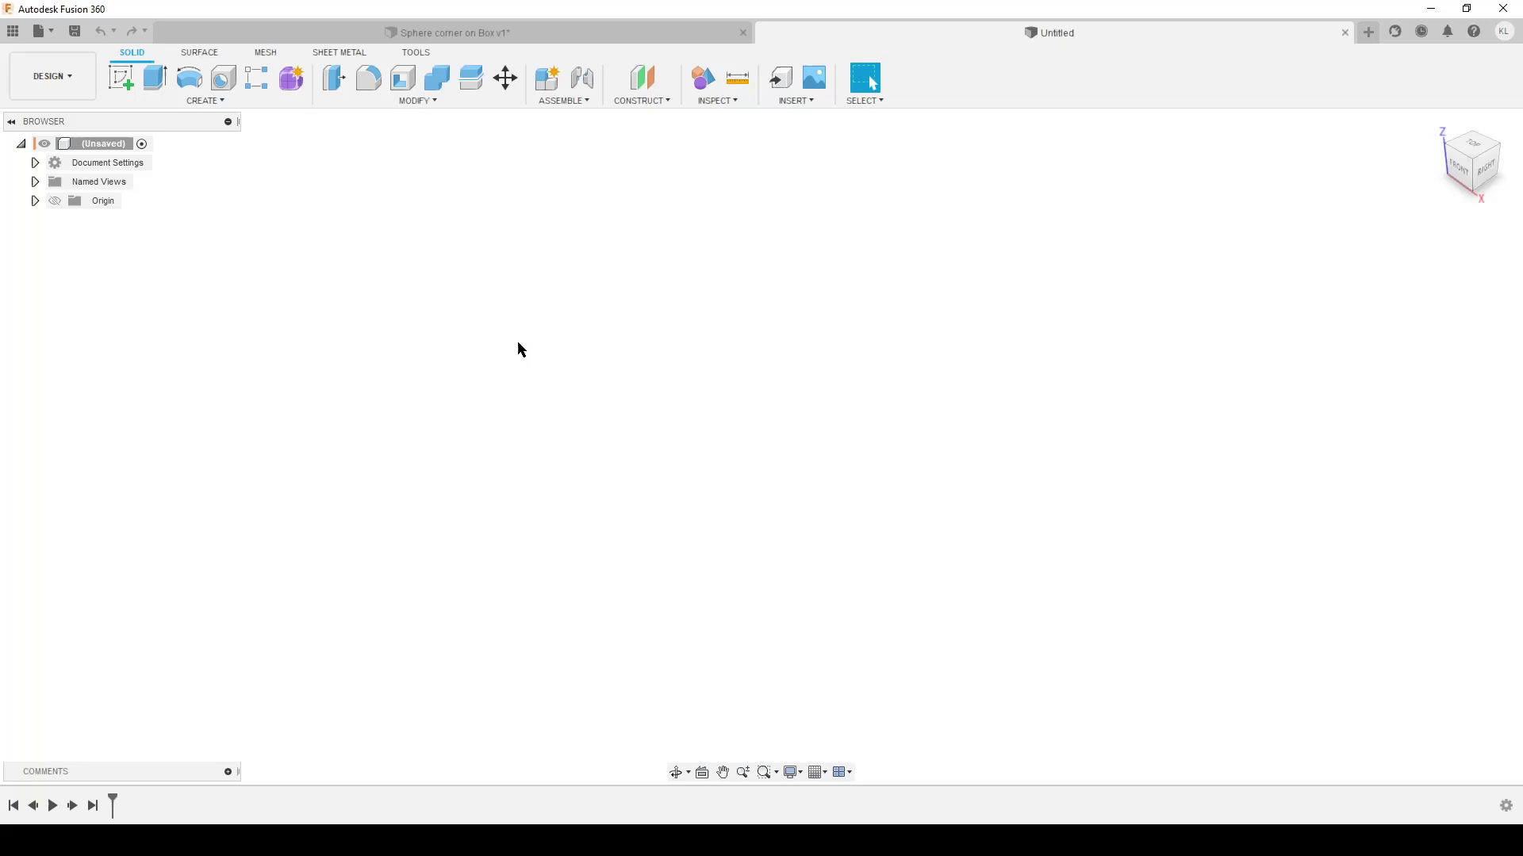
pyautogui.click(75, 31)
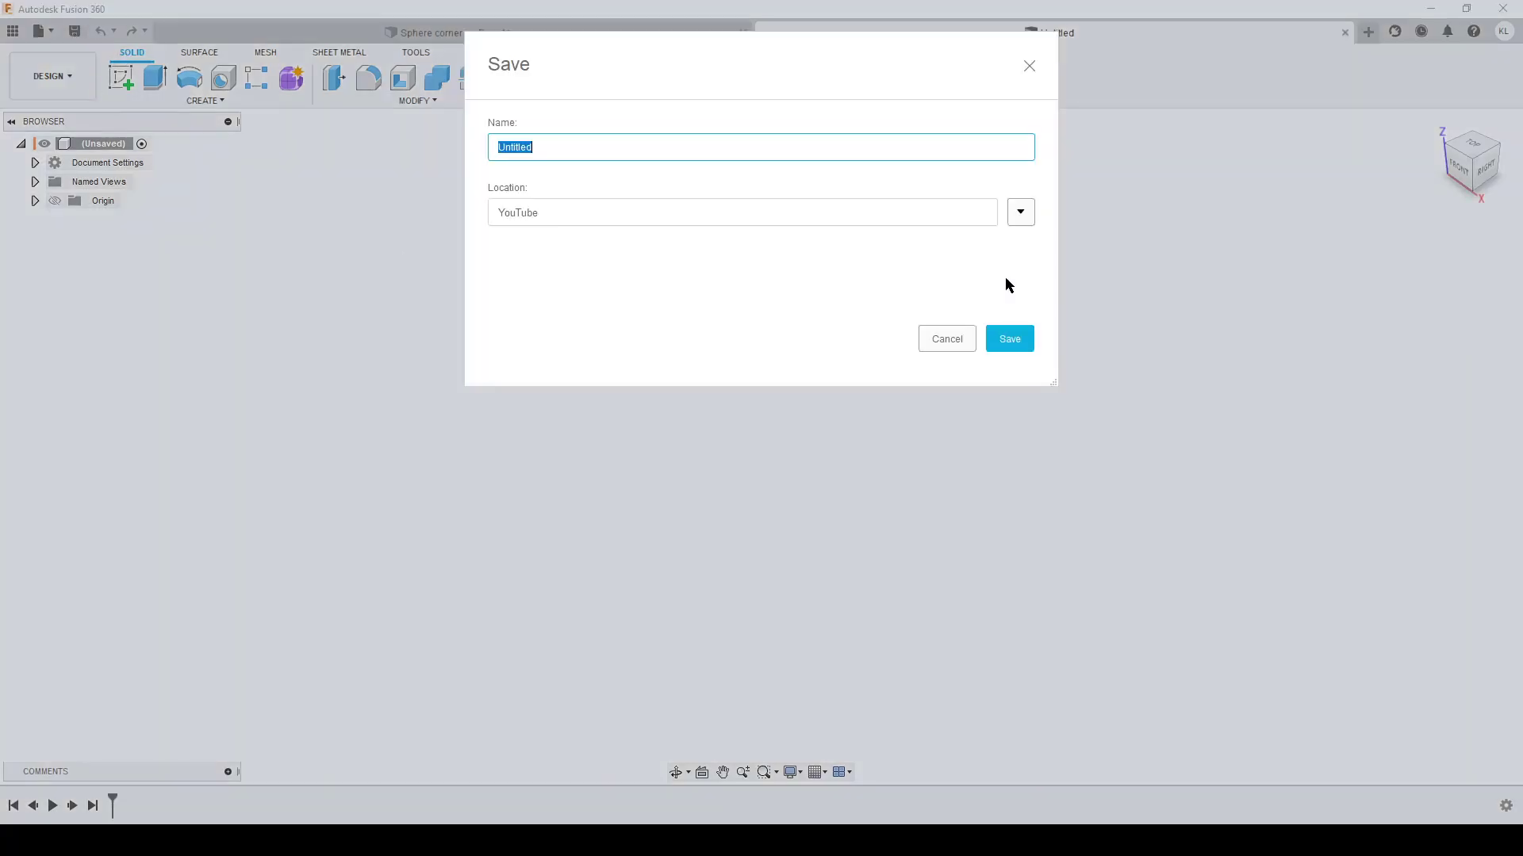
pyautogui.write('Fillet on box corner')
pyautogui.click(1010, 338)
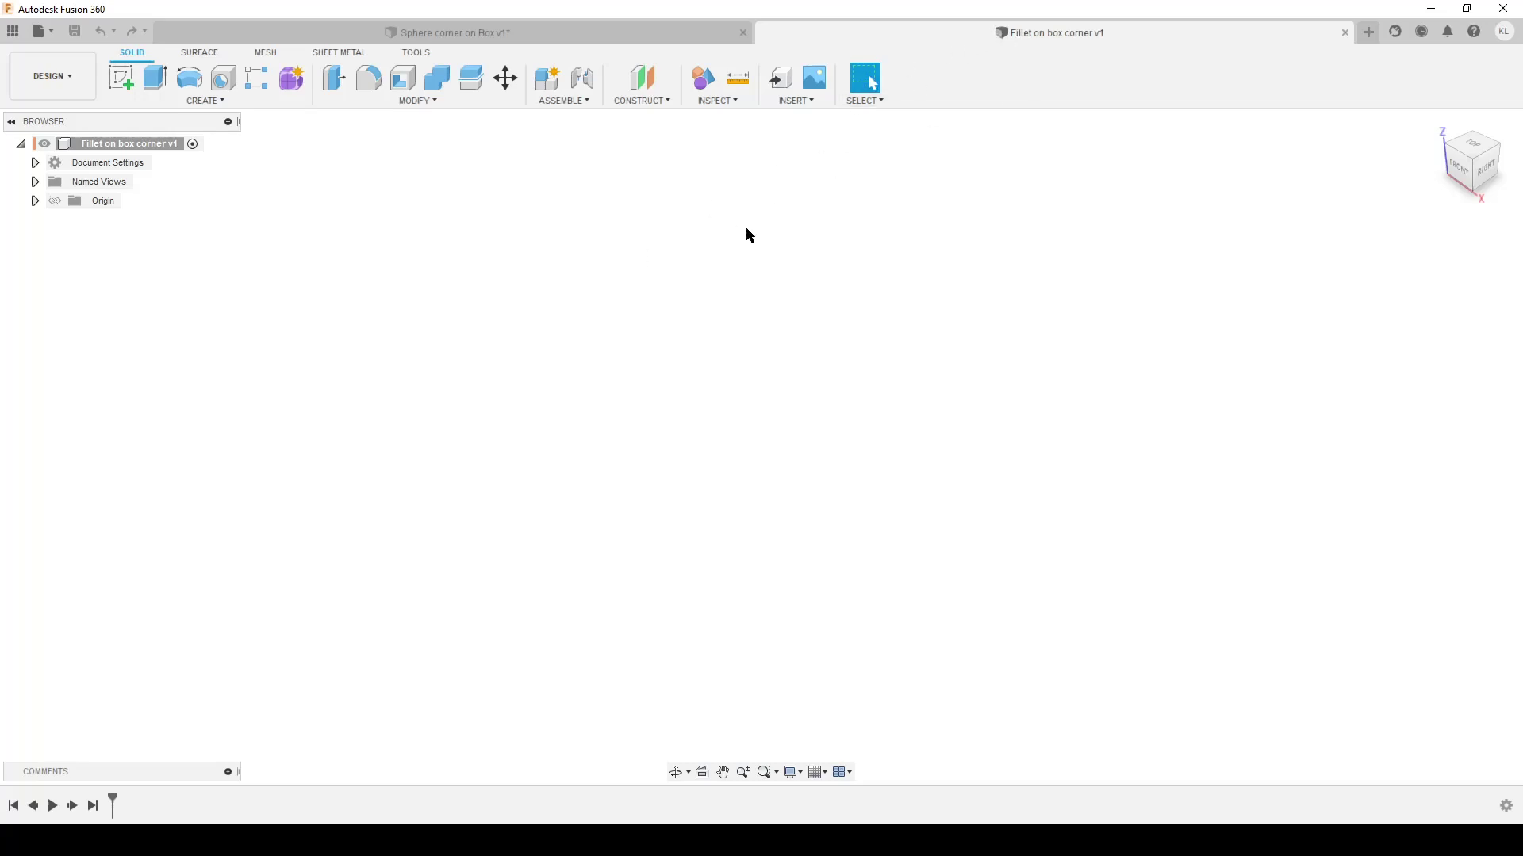
# Add a new component named 'Box' under the root component and expand it in the browser
pyautogui.rightClick(113, 148)
pyautogui.click(189, 158)
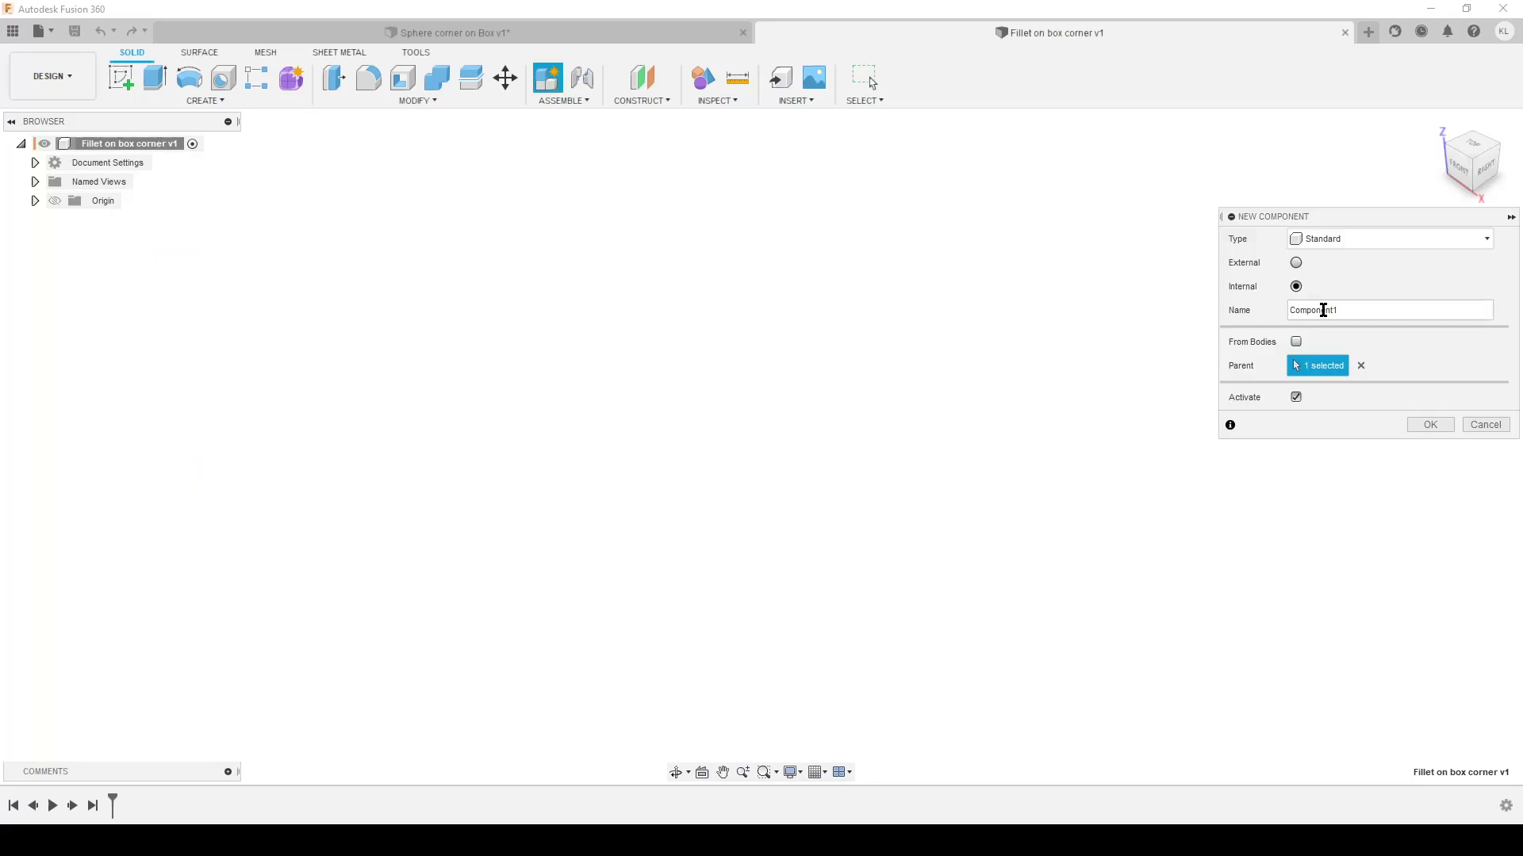
pyautogui.moveTo(1358, 310); pyautogui.dragTo(1211, 315)
pyautogui.write('Box')
pyautogui.press('Return')
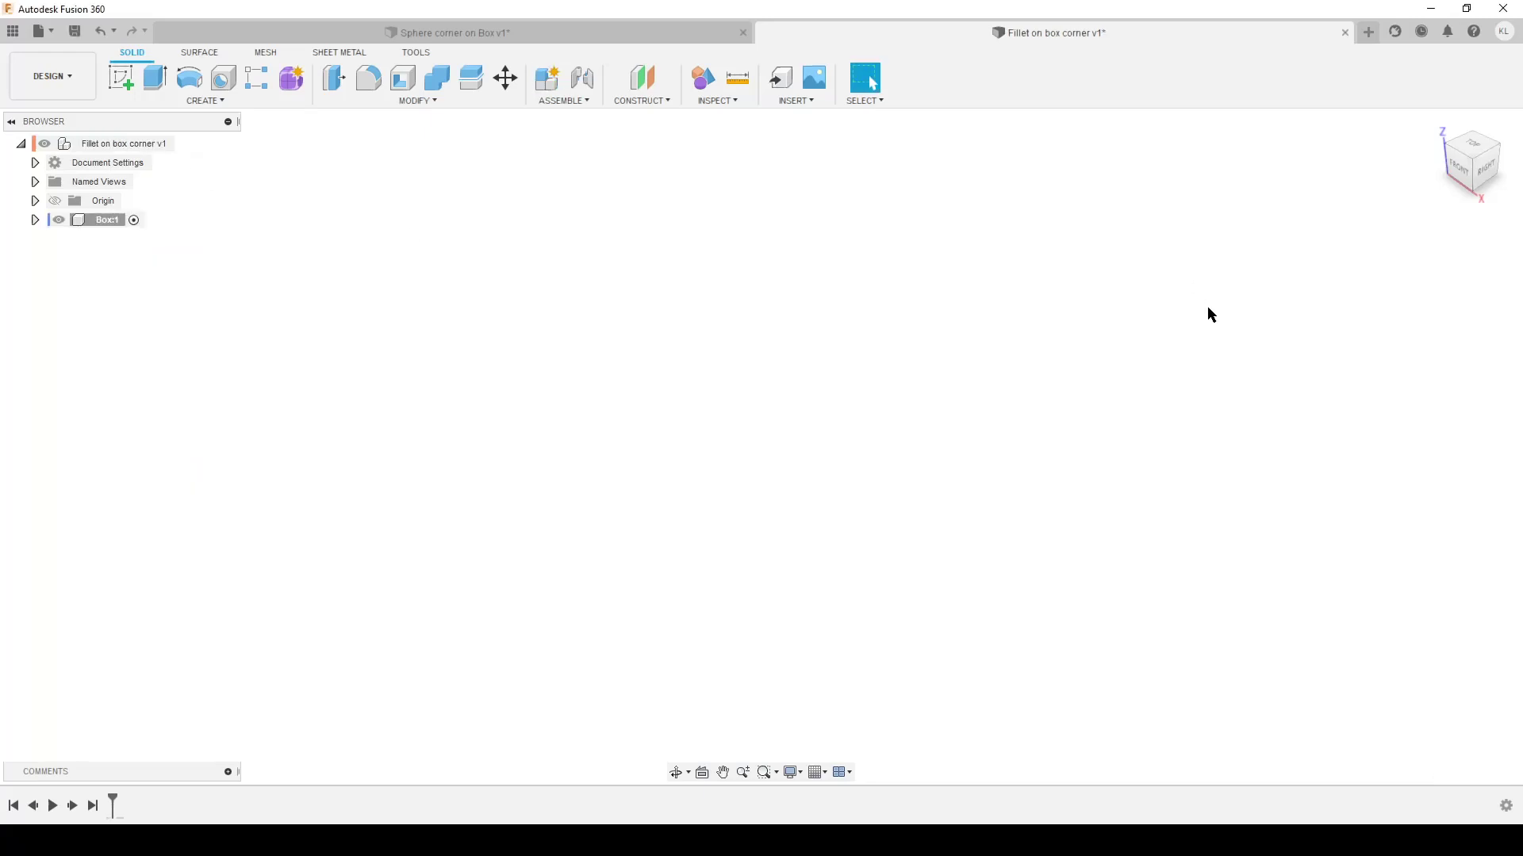
pyautogui.click(35, 222)
pyautogui.click(121, 77)
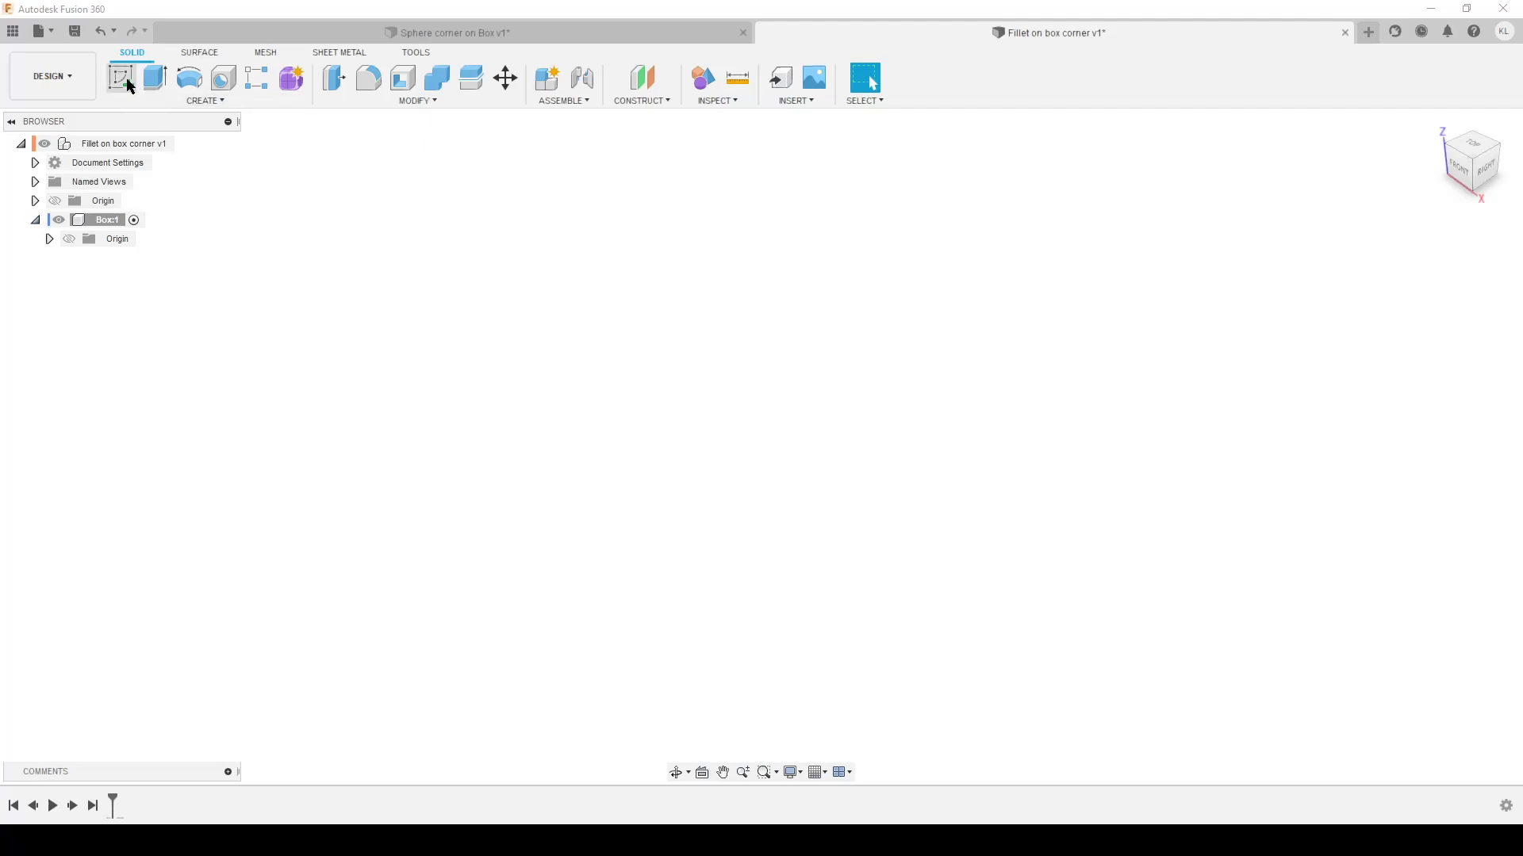
# Sketch a 40 × 80 mm rectangle on the top plane
pyautogui.click(888, 439)
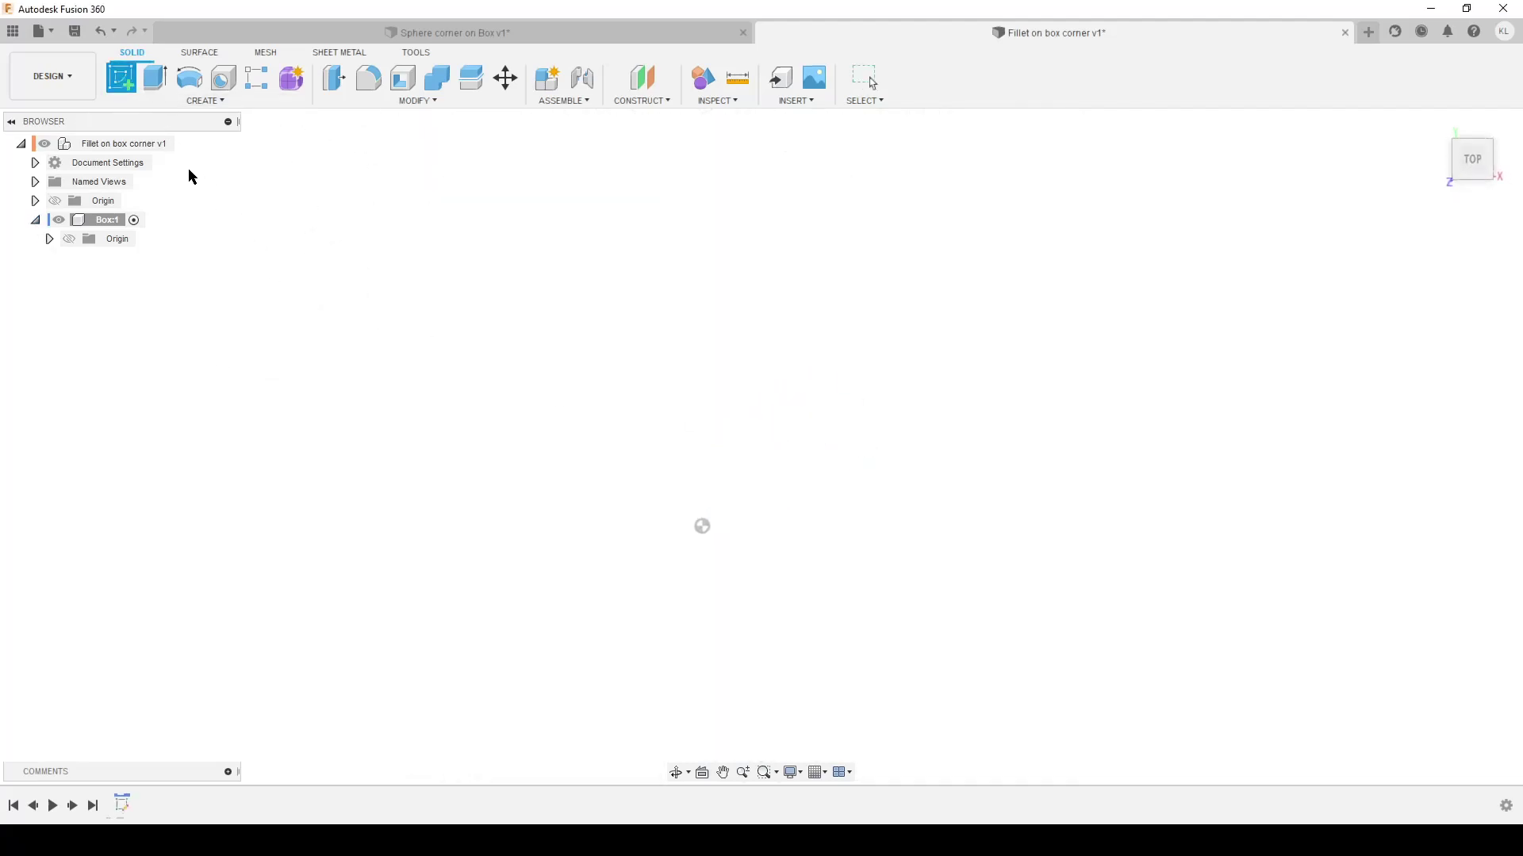
pyautogui.click(155, 77)
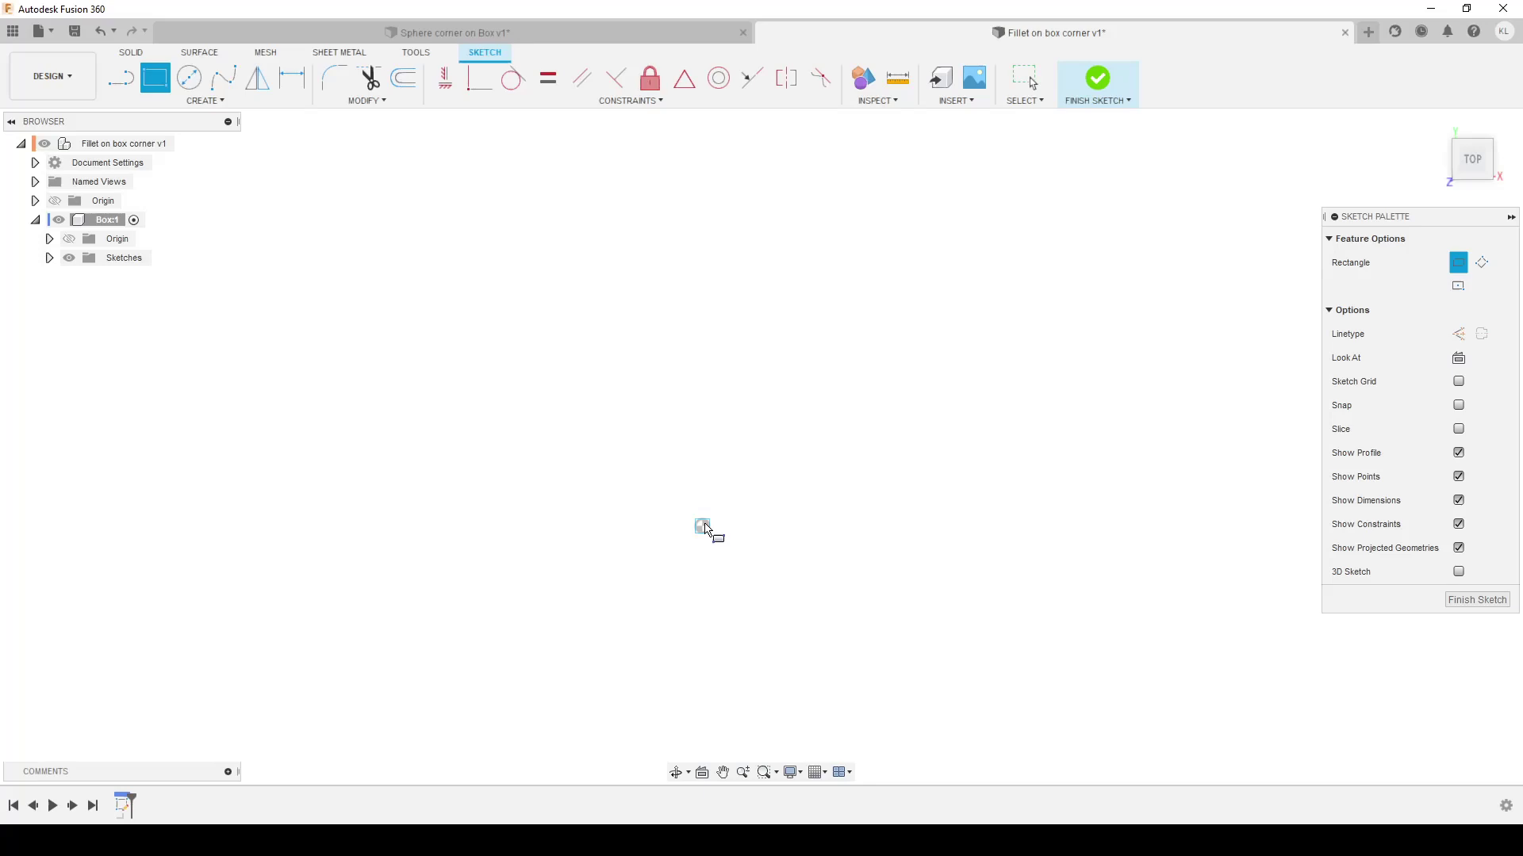
pyautogui.click(703, 526)
pyautogui.write('40')
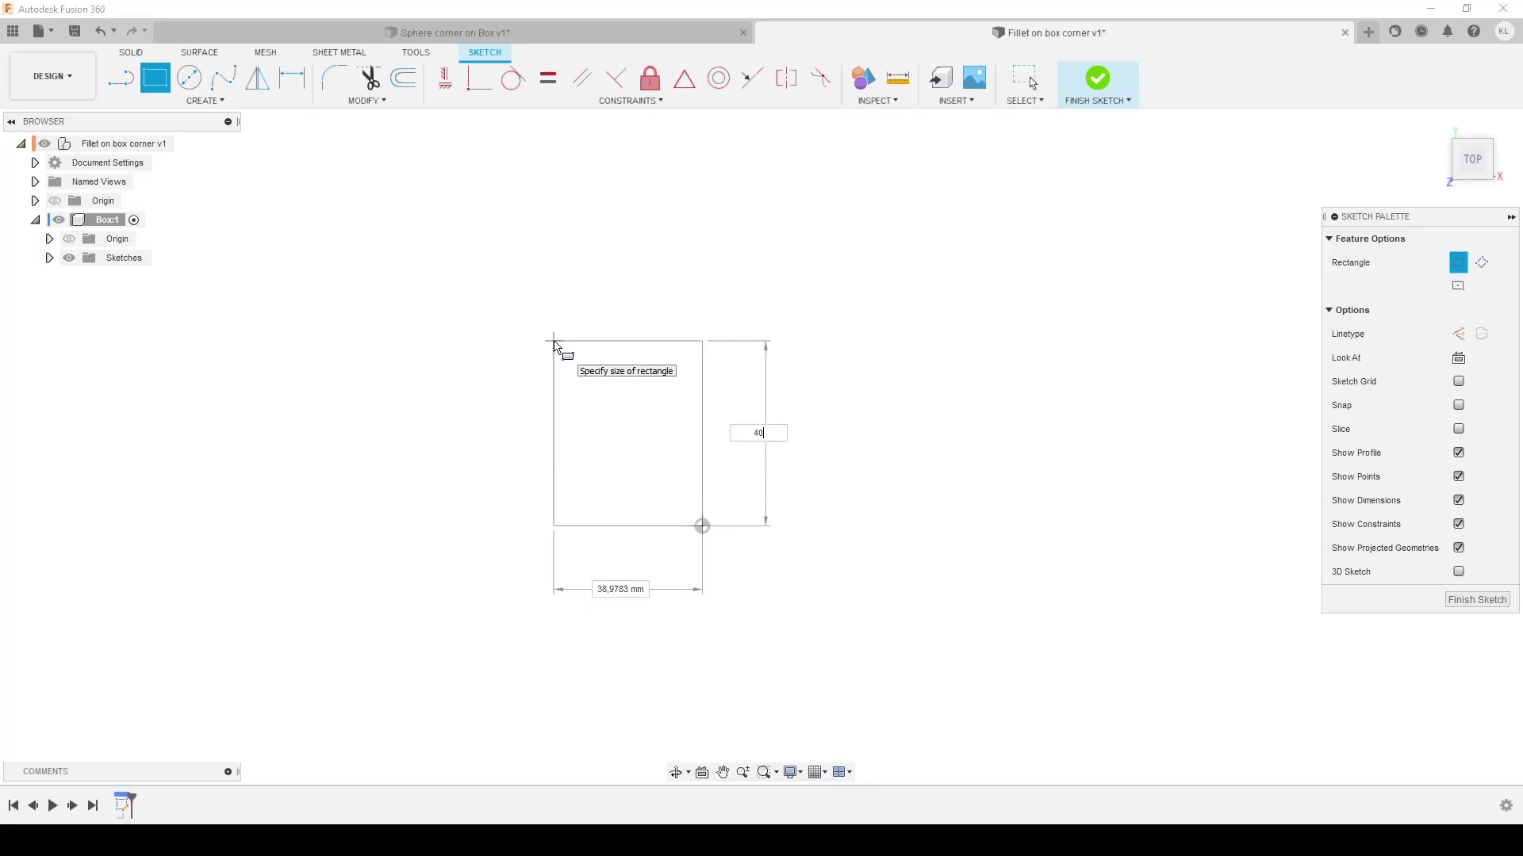
pyautogui.press('Tab')
pyautogui.write('80')
pyautogui.press('Return')
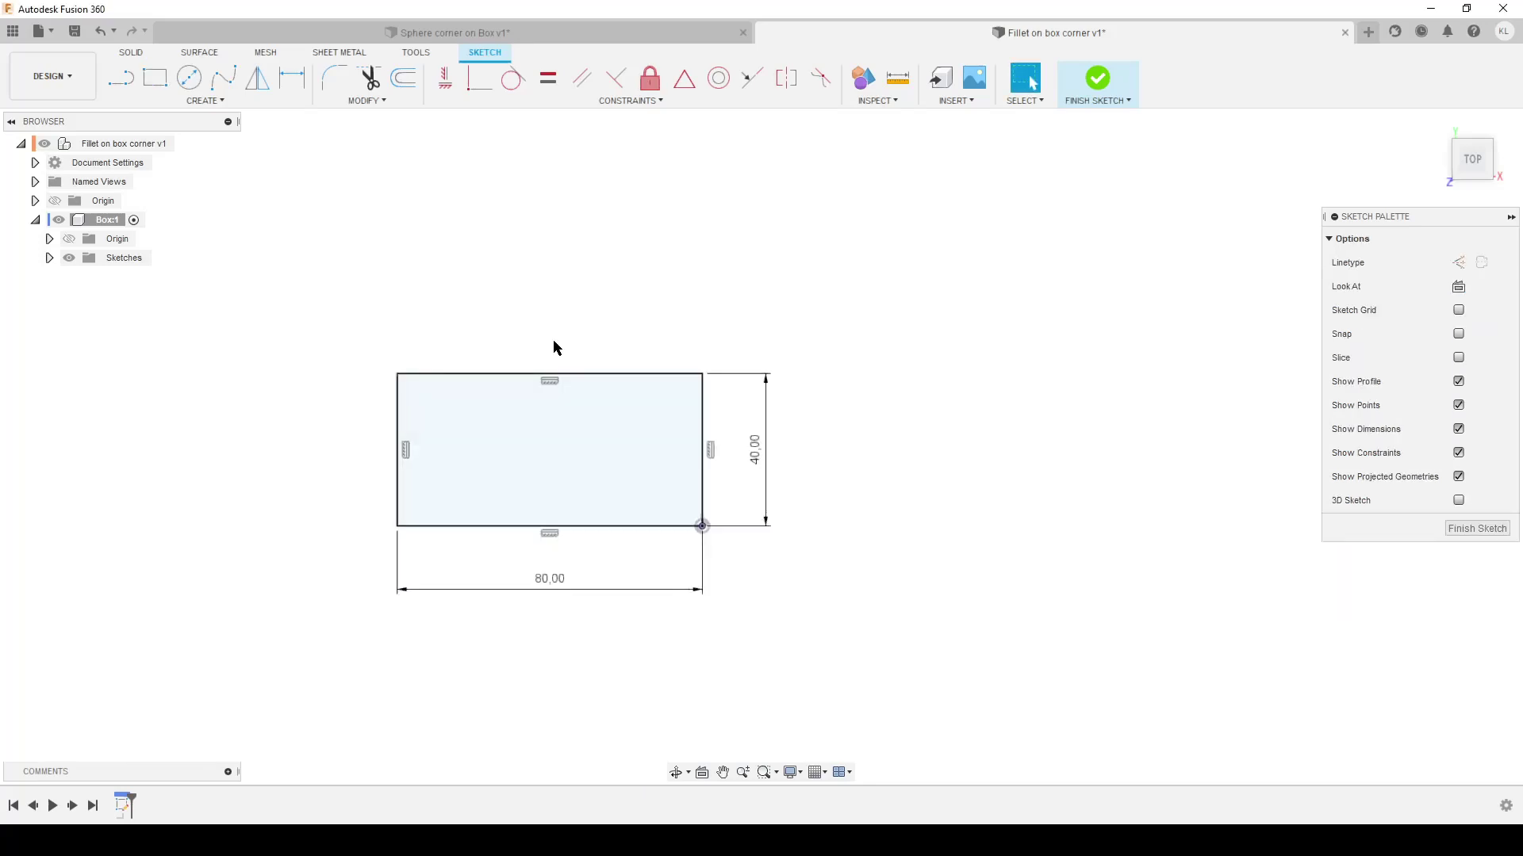
pyautogui.press('Escape')
# Extrude the rectangle 30 mm into a solid box and expand the Bodies and Sketches folders
pyautogui.write('e')
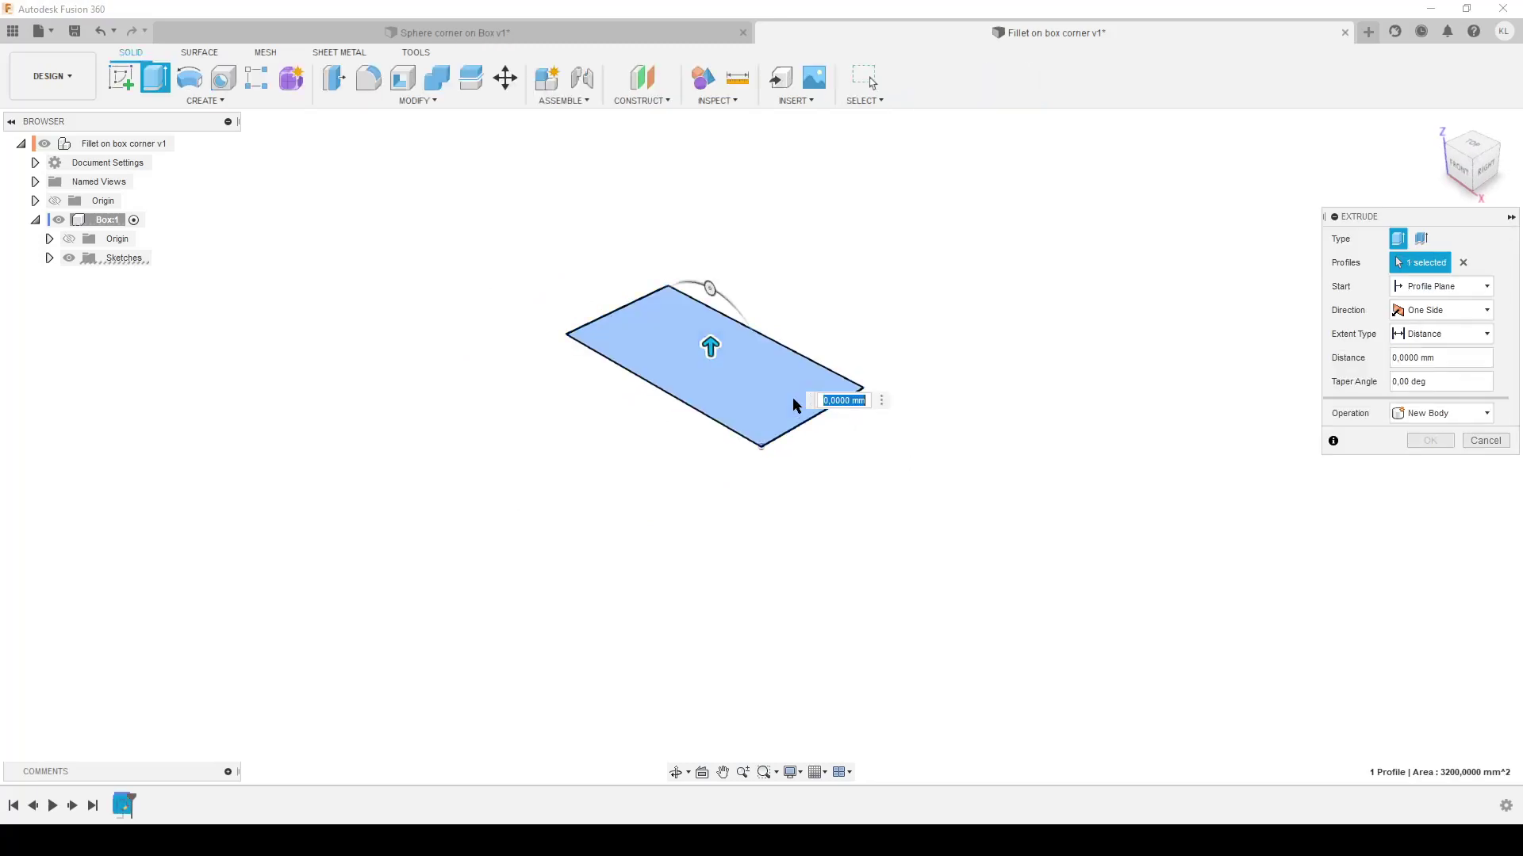
pyautogui.write('30')
pyautogui.press('Return')
pyautogui.moveTo(782, 408); pyautogui.dragTo(697, 417, button='middle')
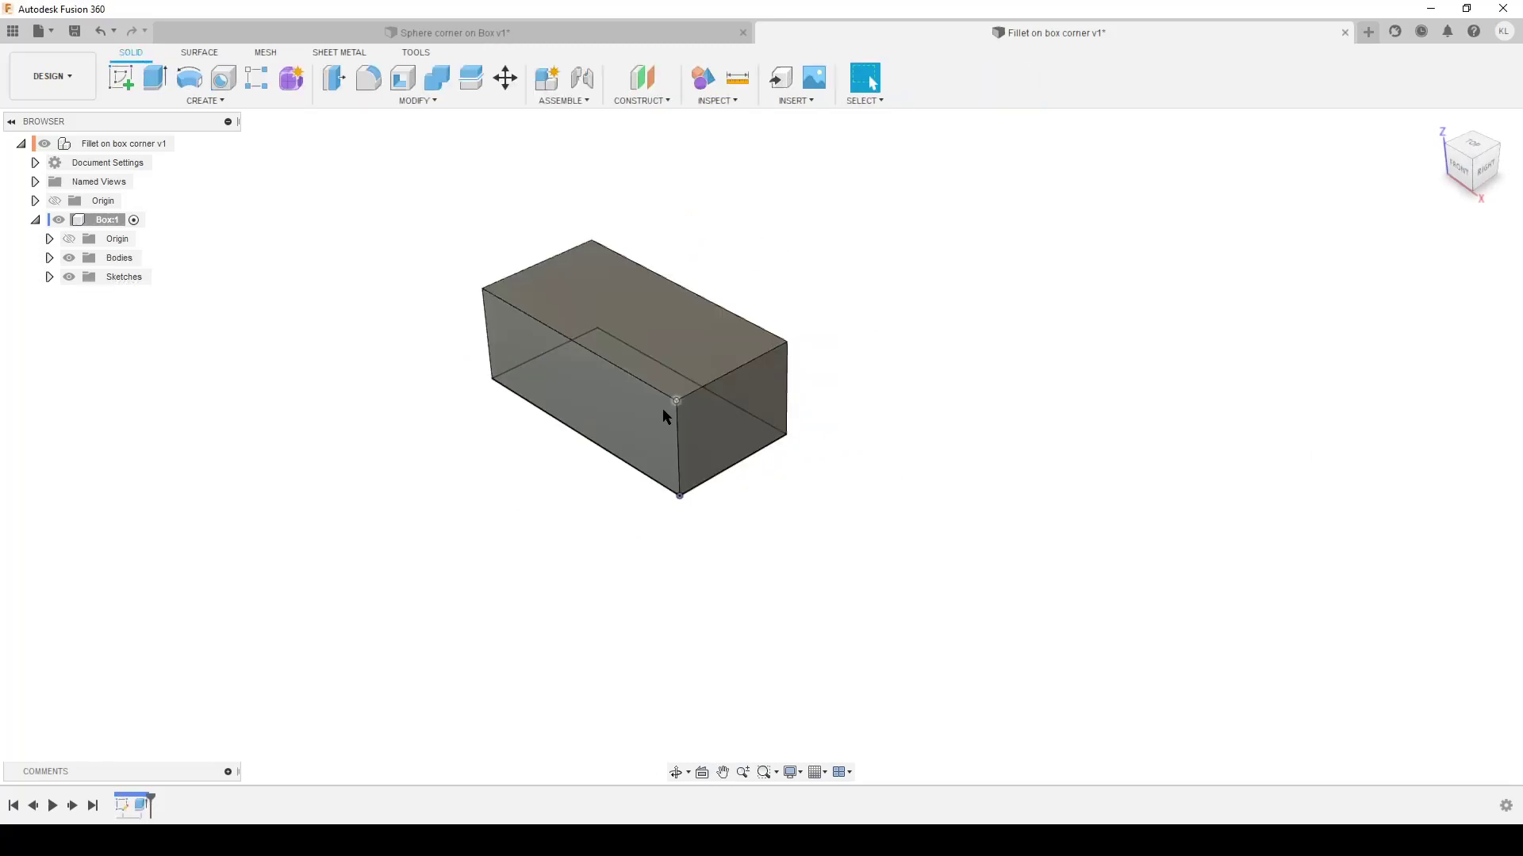
pyautogui.keyDown('shift'); pyautogui.moveTo(775, 561); pyautogui.dragTo(653, 527, button='middle'); pyautogui.keyUp('shift')
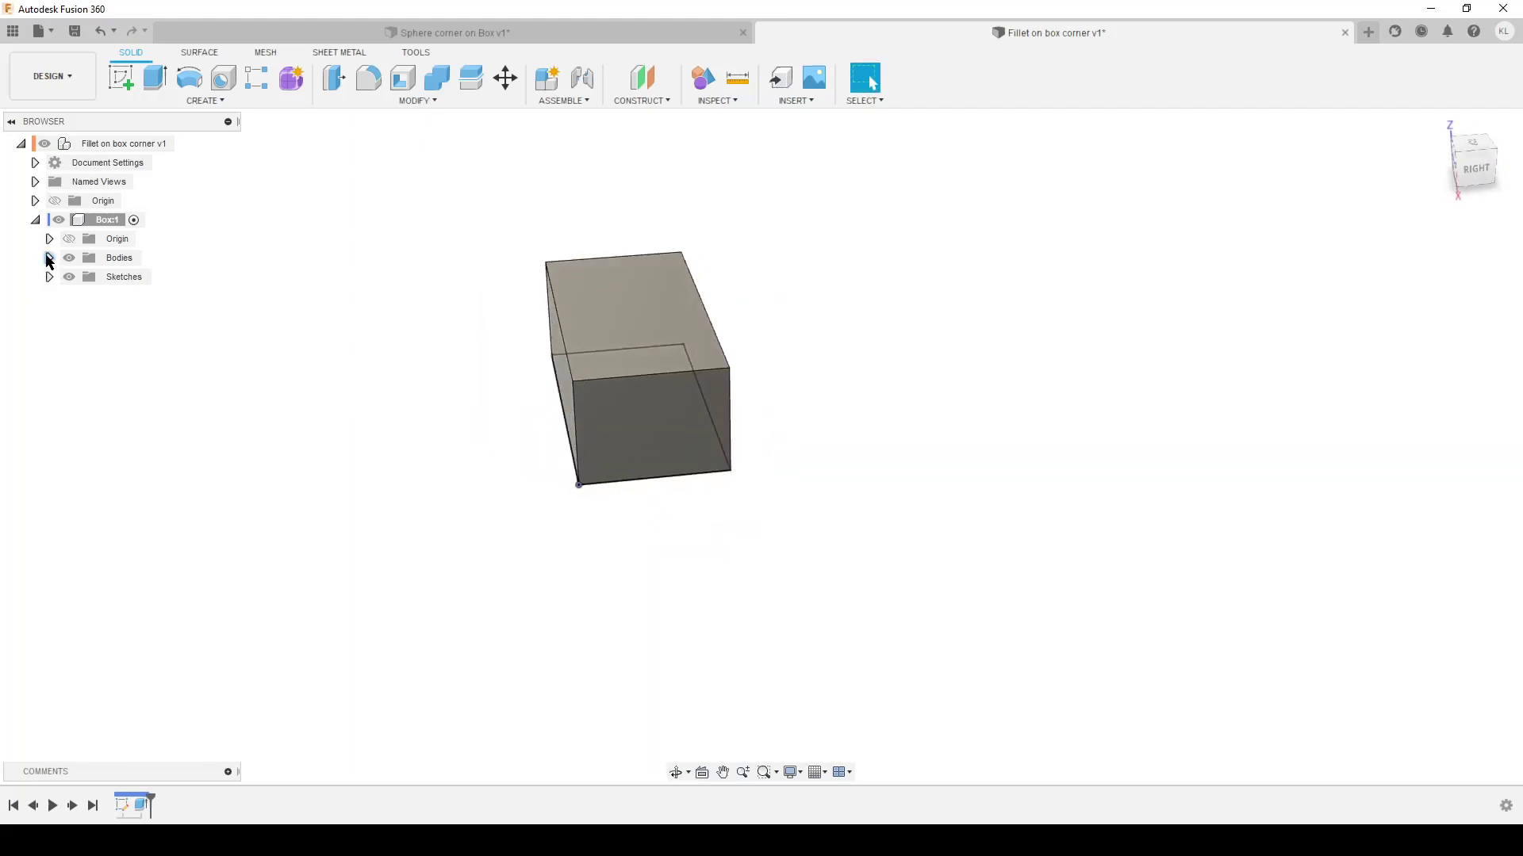
pyautogui.click(49, 258)
pyautogui.click(50, 295)
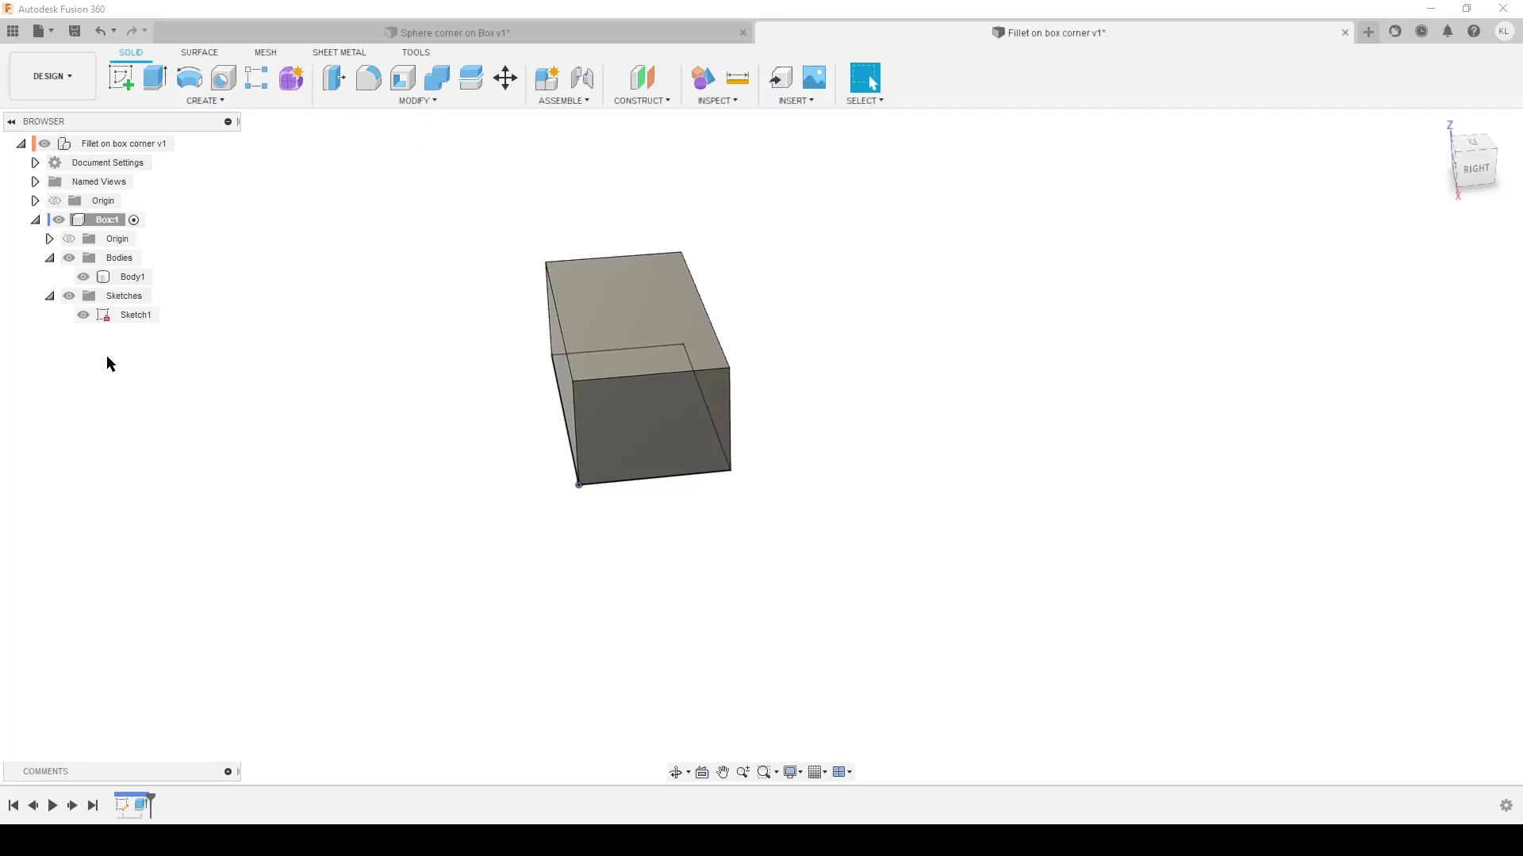
# Hide Sketch1 and create a midplane between the box's end face and long side face
pyautogui.click(84, 315)
pyautogui.moveTo(934, 466)
pyautogui.keyDown('shift'); pyautogui.mouseDown(button='middle')
pyautogui.moveTo(808, 447)
pyautogui.moveTo(833, 455)
pyautogui.moveTo(598, 527)
pyautogui.moveTo(716, 549)
pyautogui.mouseUp(button='middle'); pyautogui.keyUp('shift')
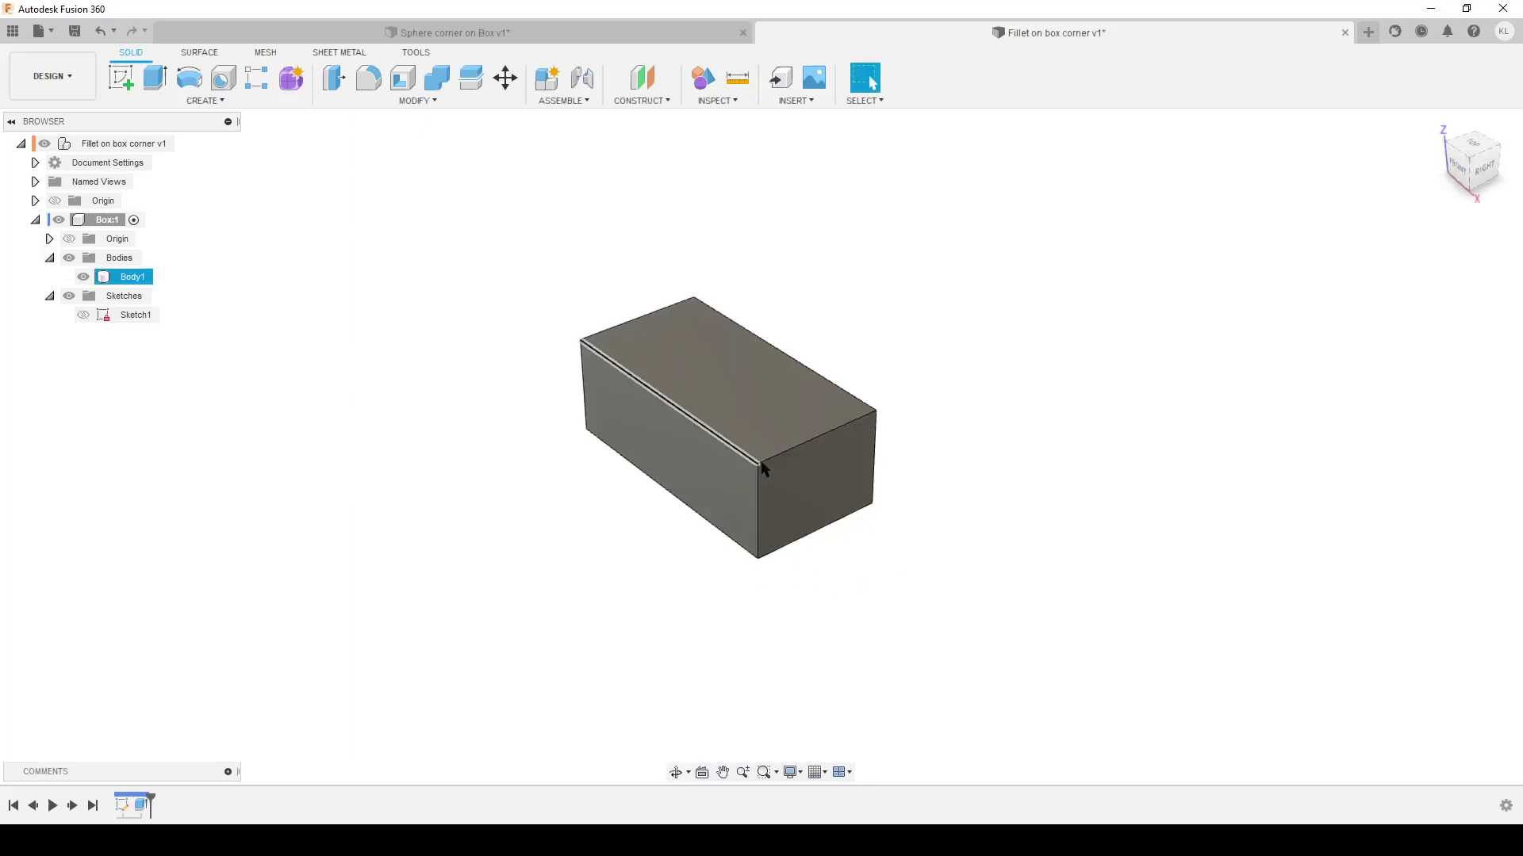
pyautogui.click(641, 101)
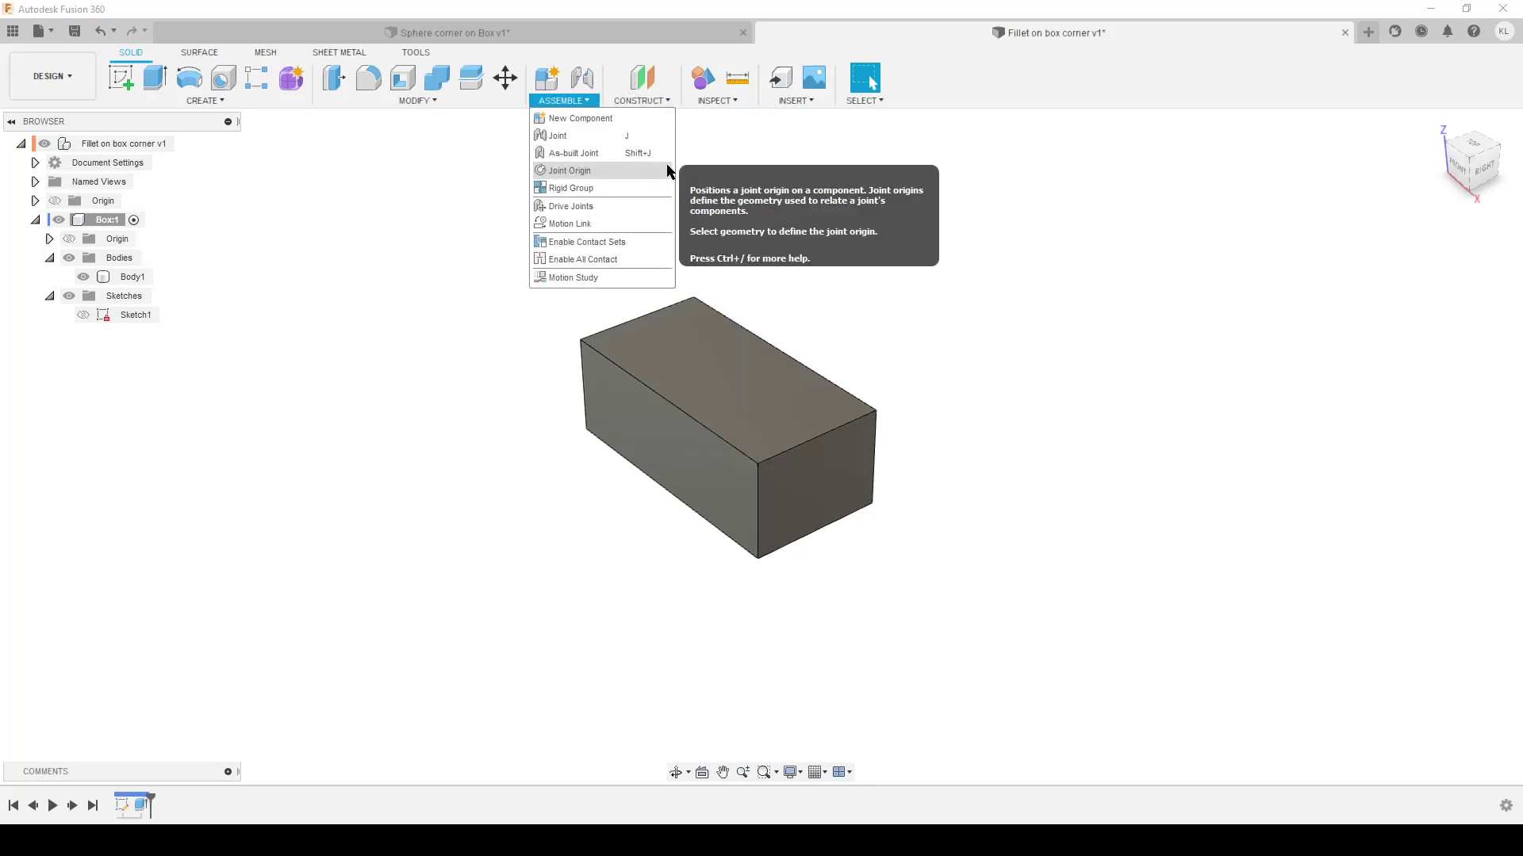
pyautogui.click(646, 170)
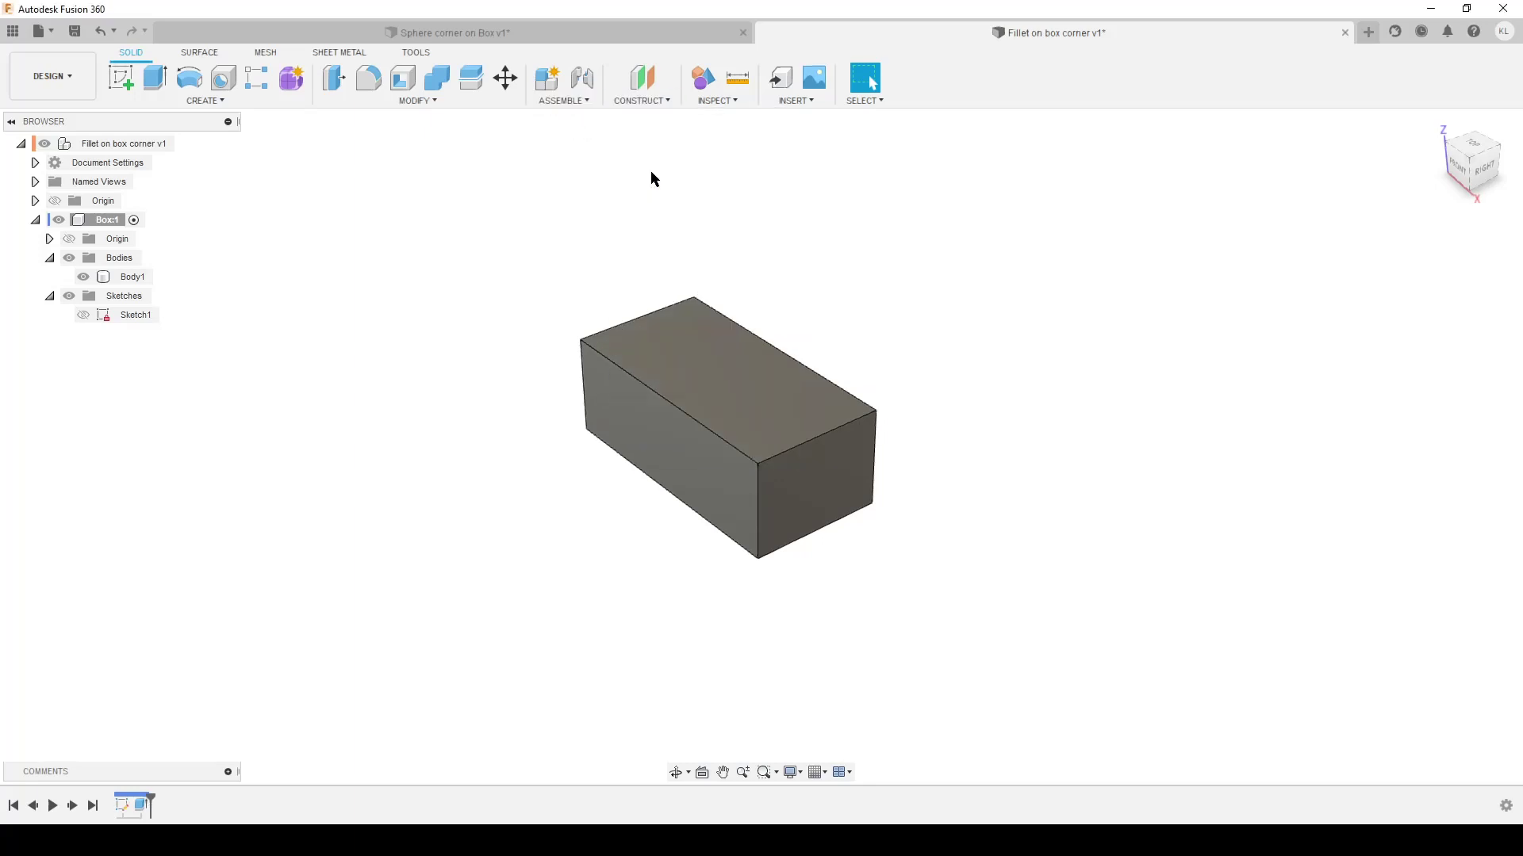
pyautogui.click(841, 476)
pyautogui.click(698, 468)
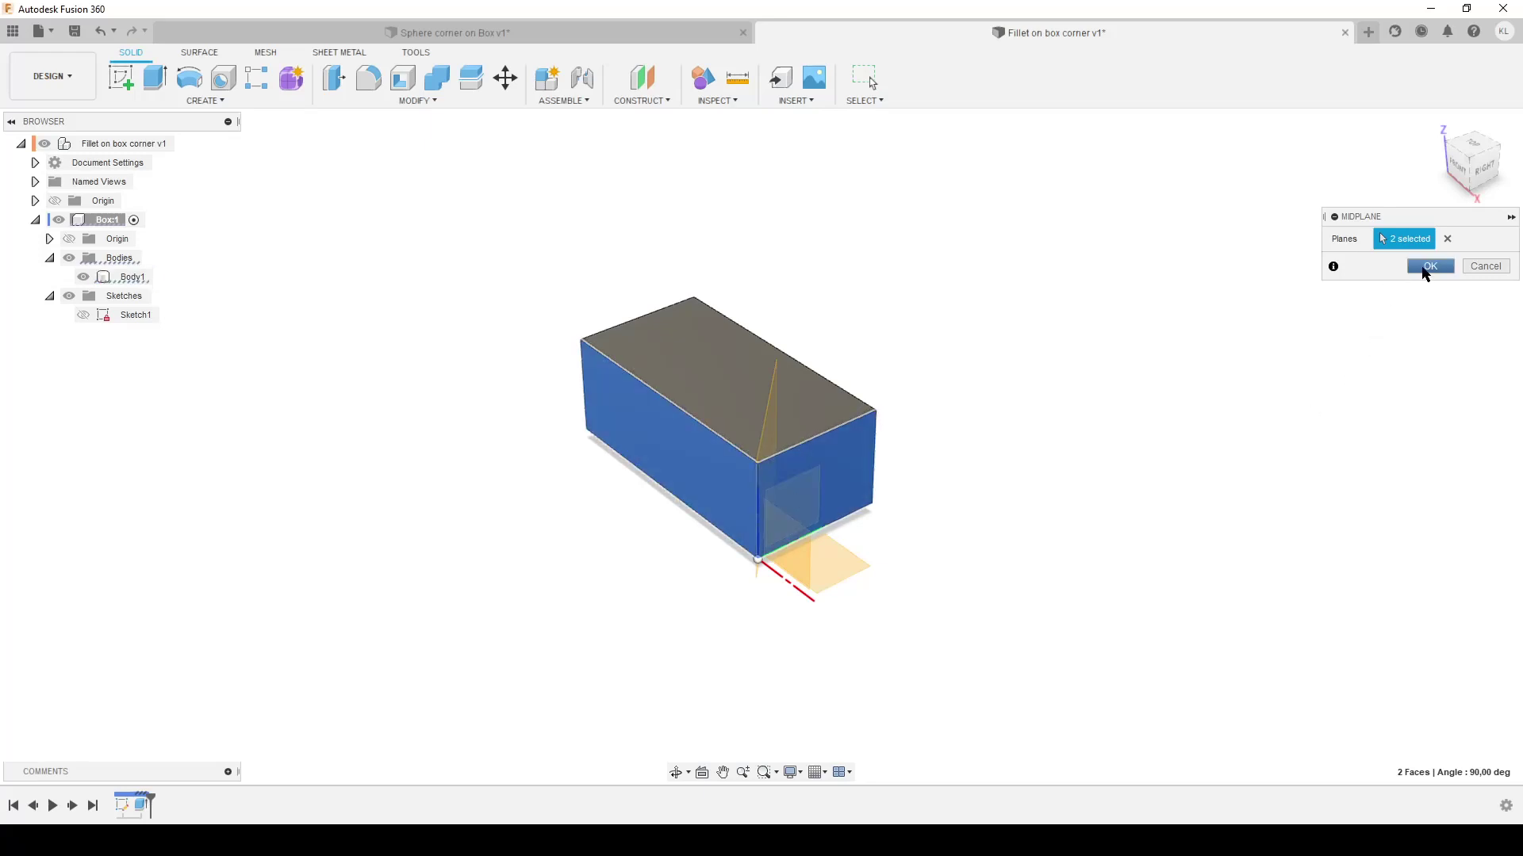
pyautogui.click(1430, 266)
pyautogui.press('s')
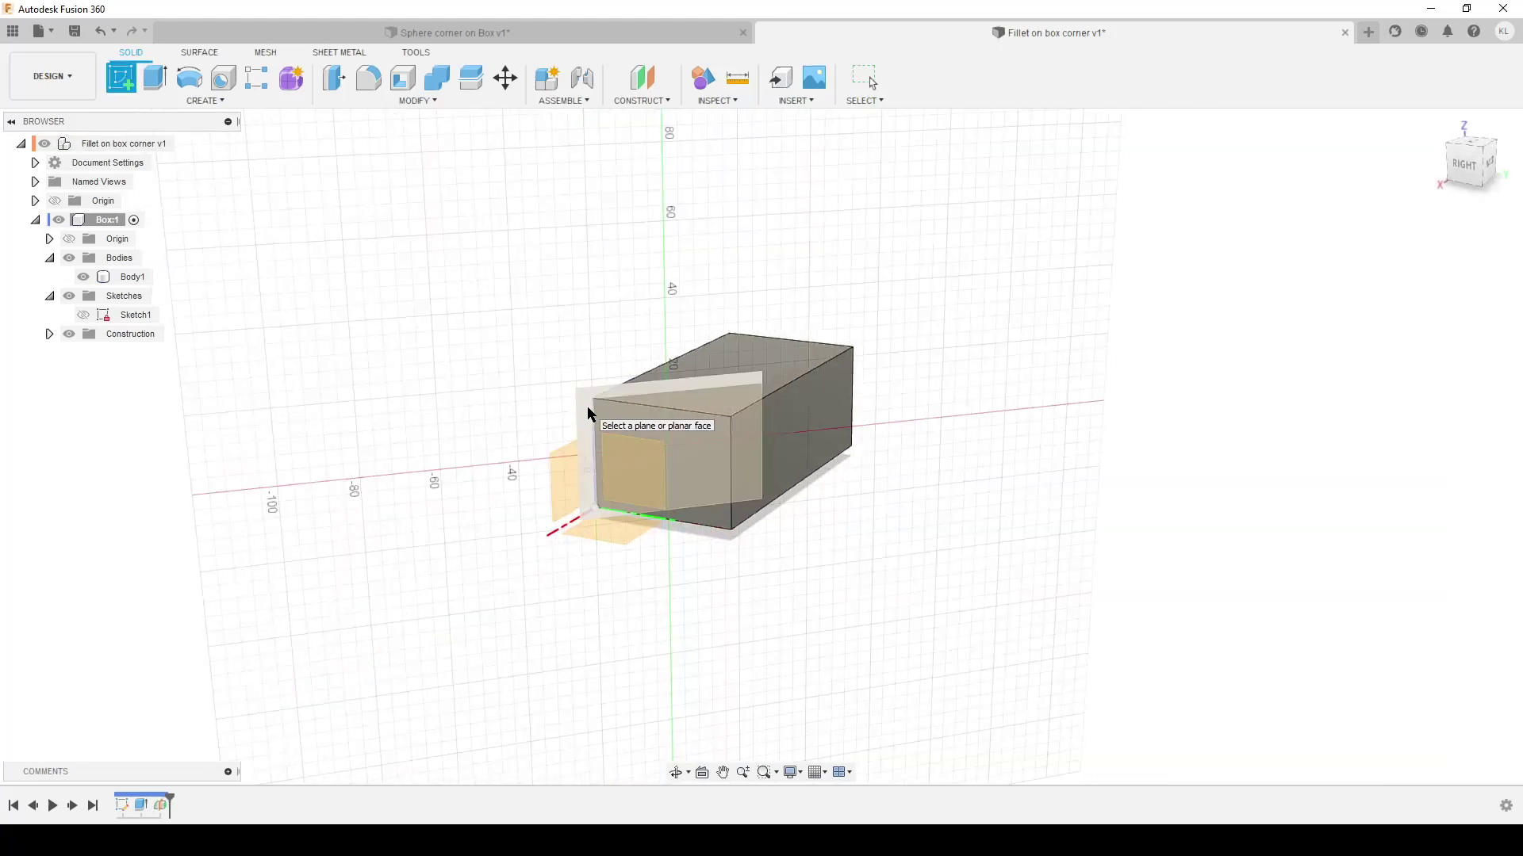
# Start a sketch on the midplane and project the two box corner points into it
pyautogui.click(588, 413)
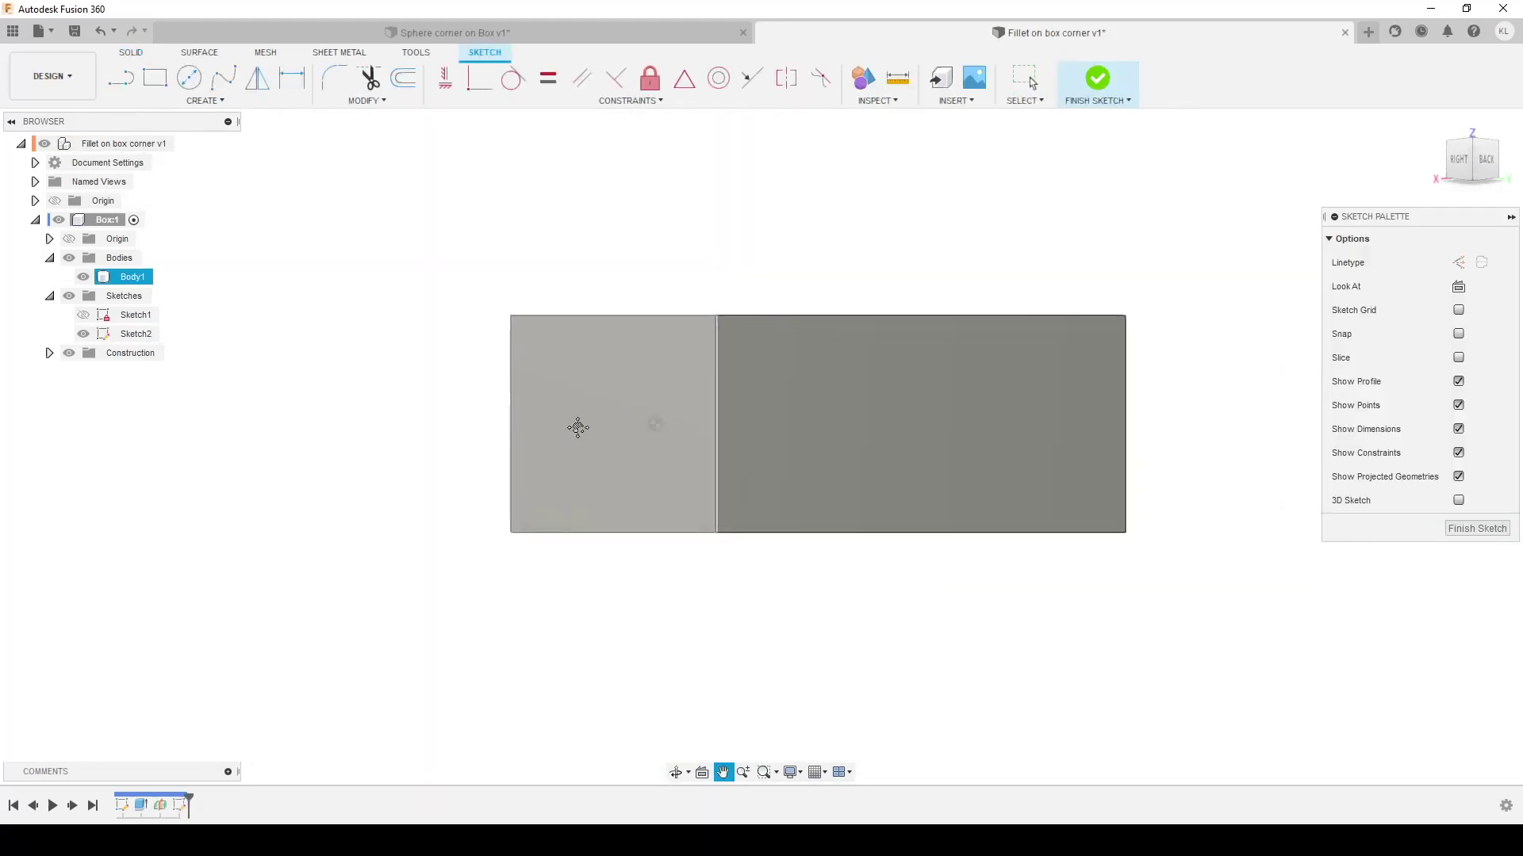
pyautogui.press('p')
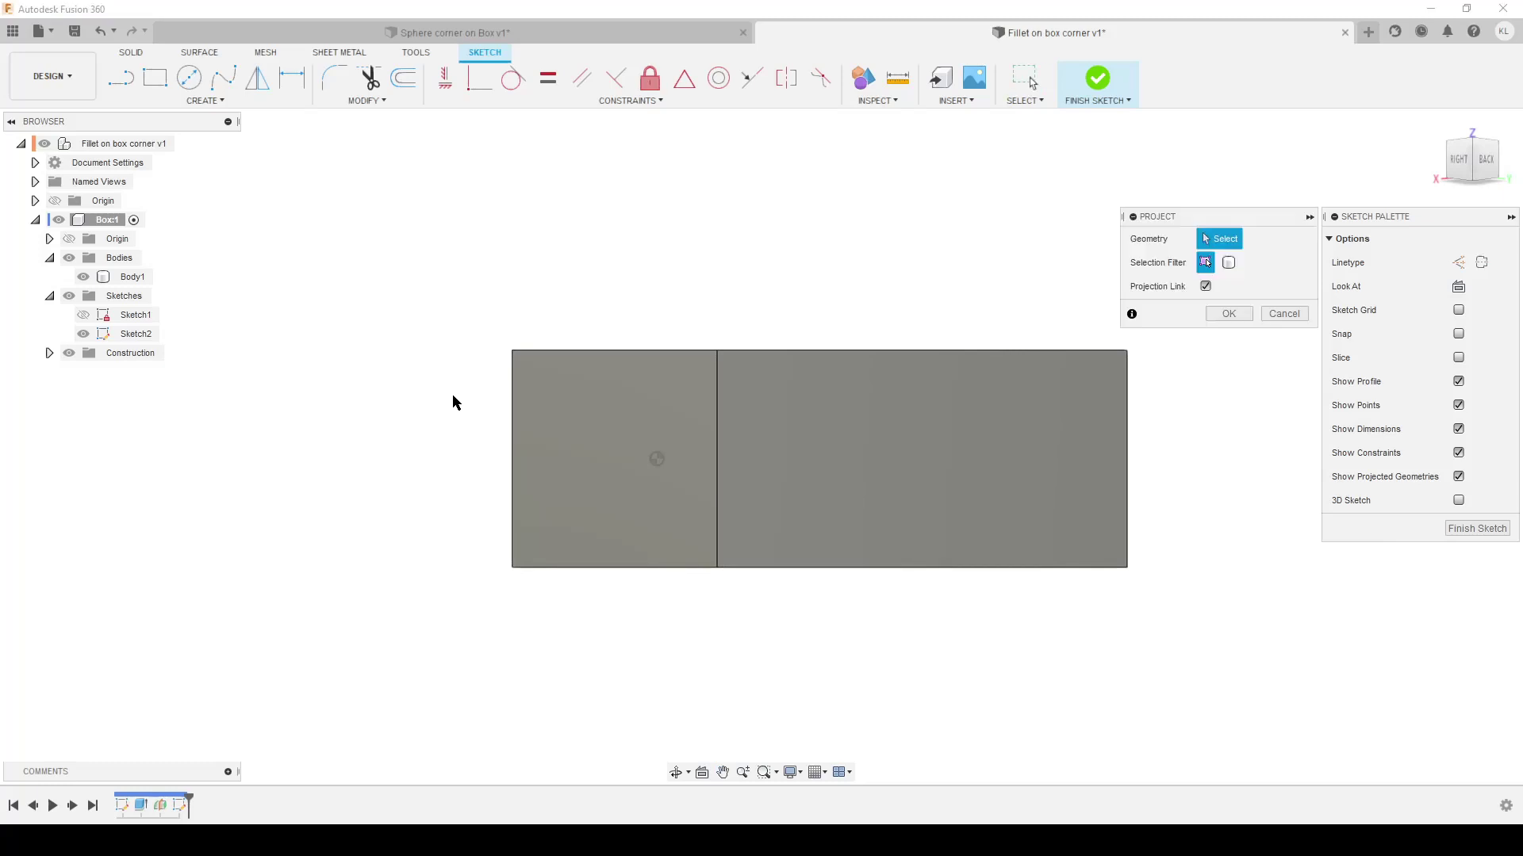
pyautogui.click(512, 351)
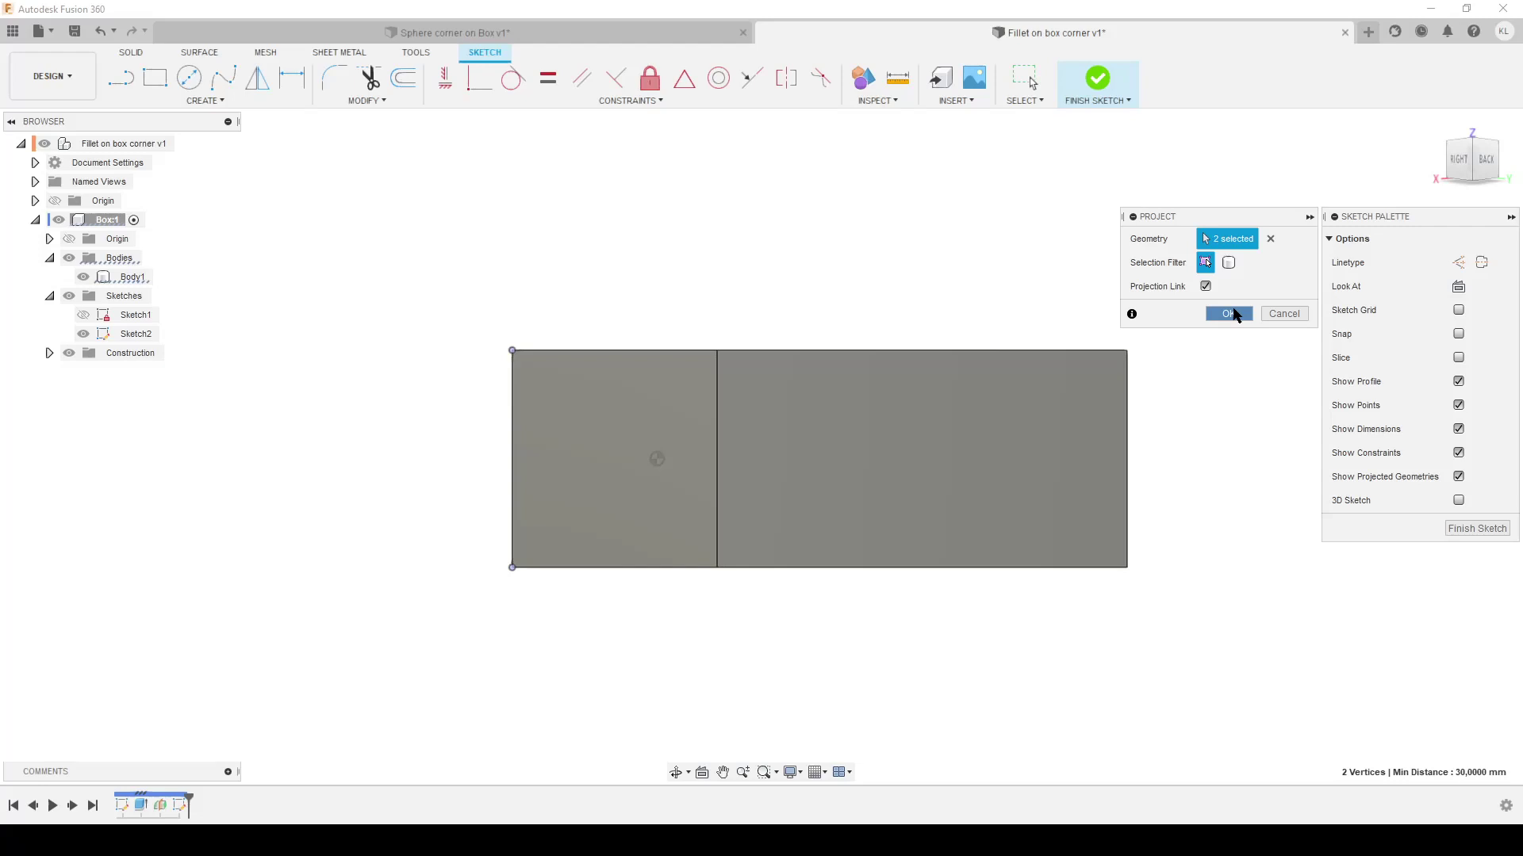
pyautogui.click(1228, 313)
# Hide the construction plane Plane1 and the box body Body1
pyautogui.keyDown('shift'); pyautogui.moveTo(495, 563); pyautogui.dragTo(616, 476, button='middle'); pyautogui.keyUp('shift')
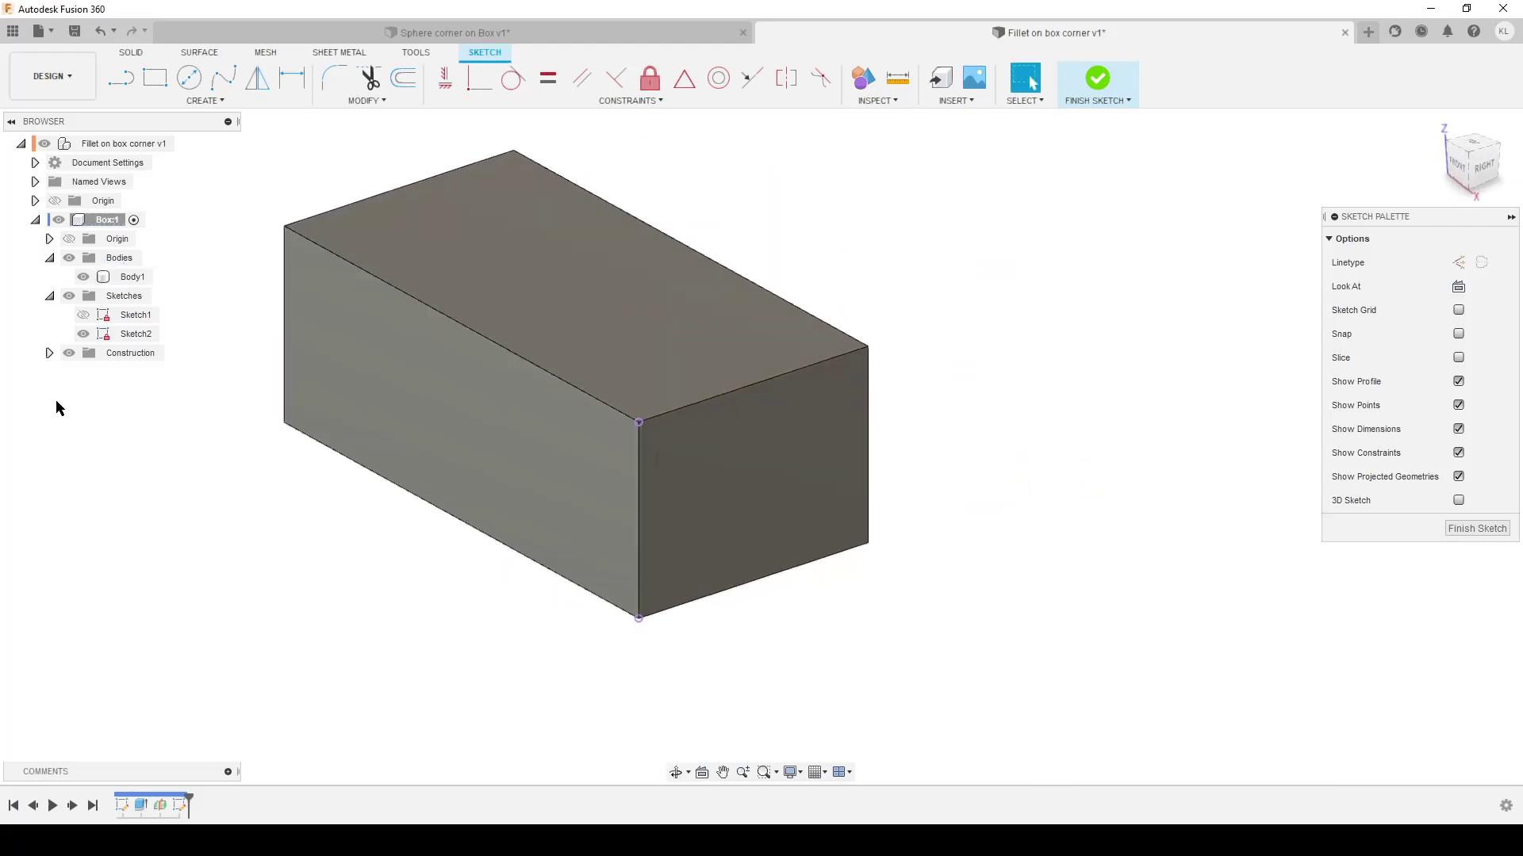
pyautogui.click(50, 355)
pyautogui.keyDown('shift'); pyautogui.moveTo(428, 511); pyautogui.dragTo(341, 476, button='middle'); pyautogui.keyUp('shift')
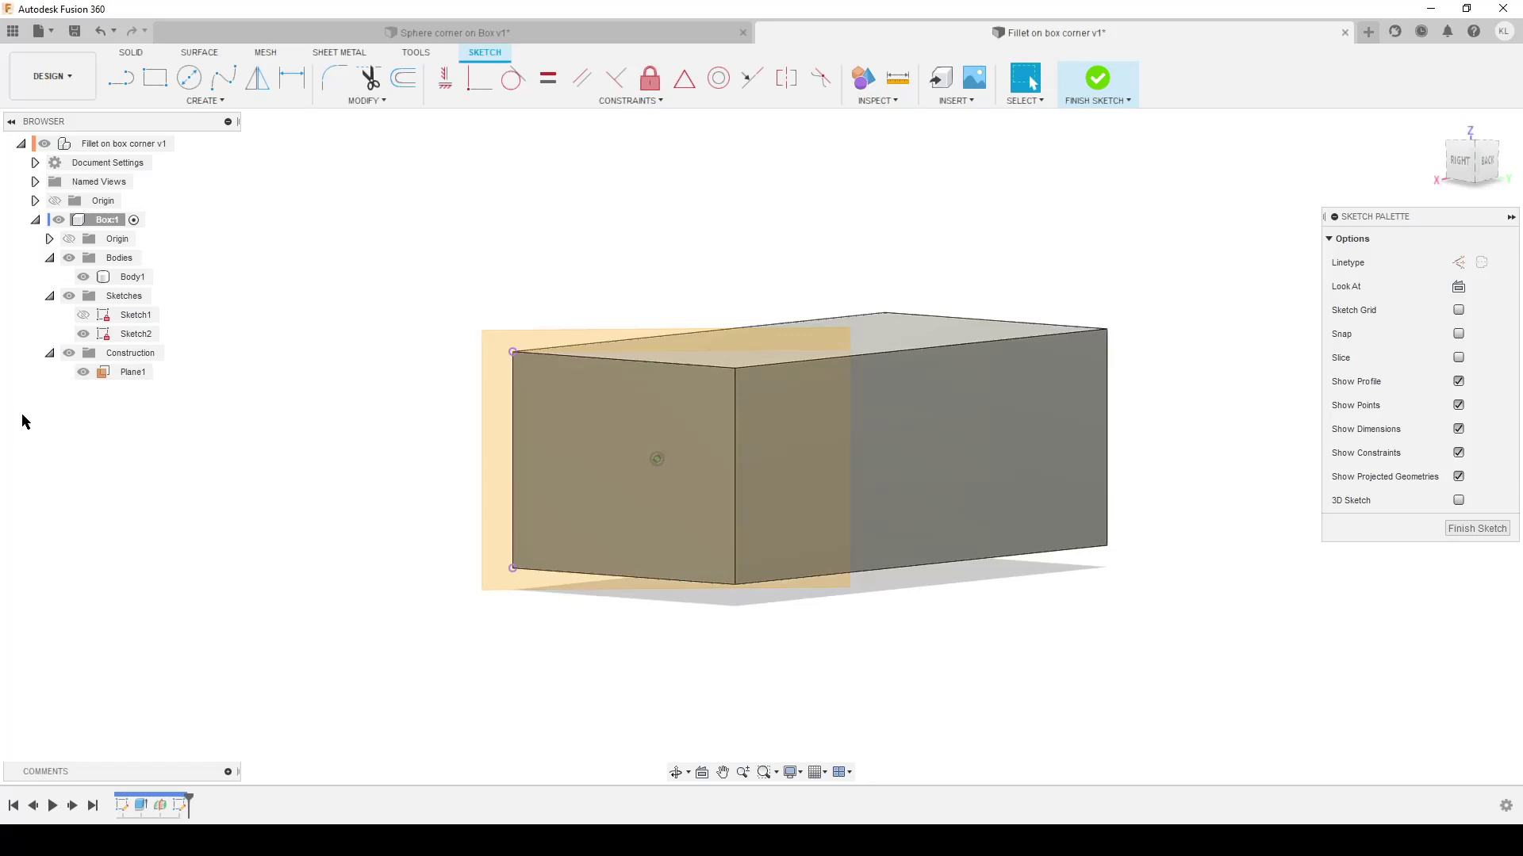
pyautogui.click(83, 372)
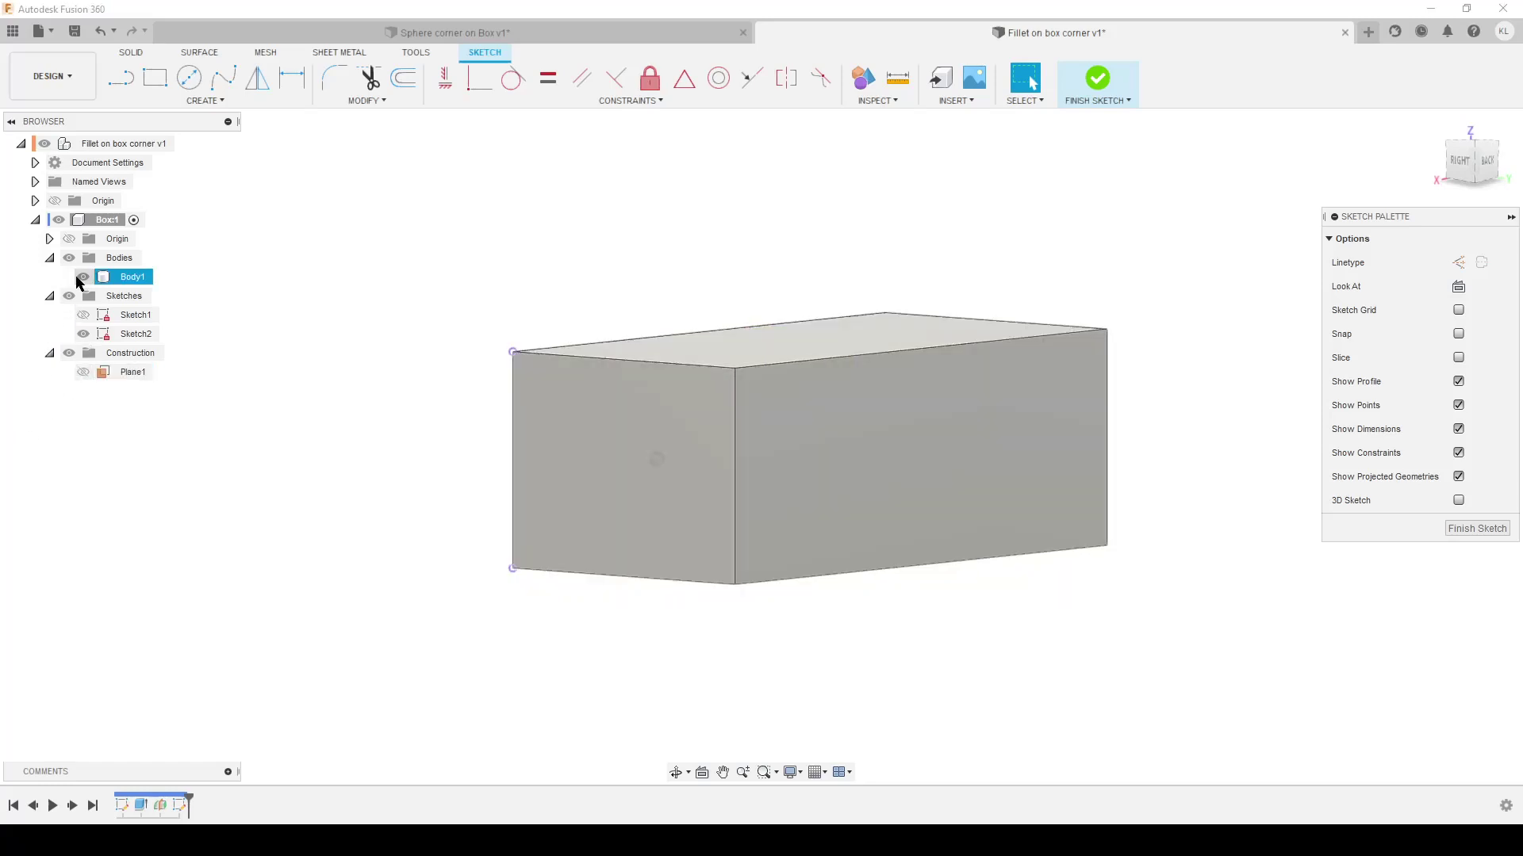
pyautogui.click(83, 276)
# Draw the vertical edge, bottom line, apex triangle, and a bottom-right-to-top-point diagonal
pyautogui.click(1458, 287)
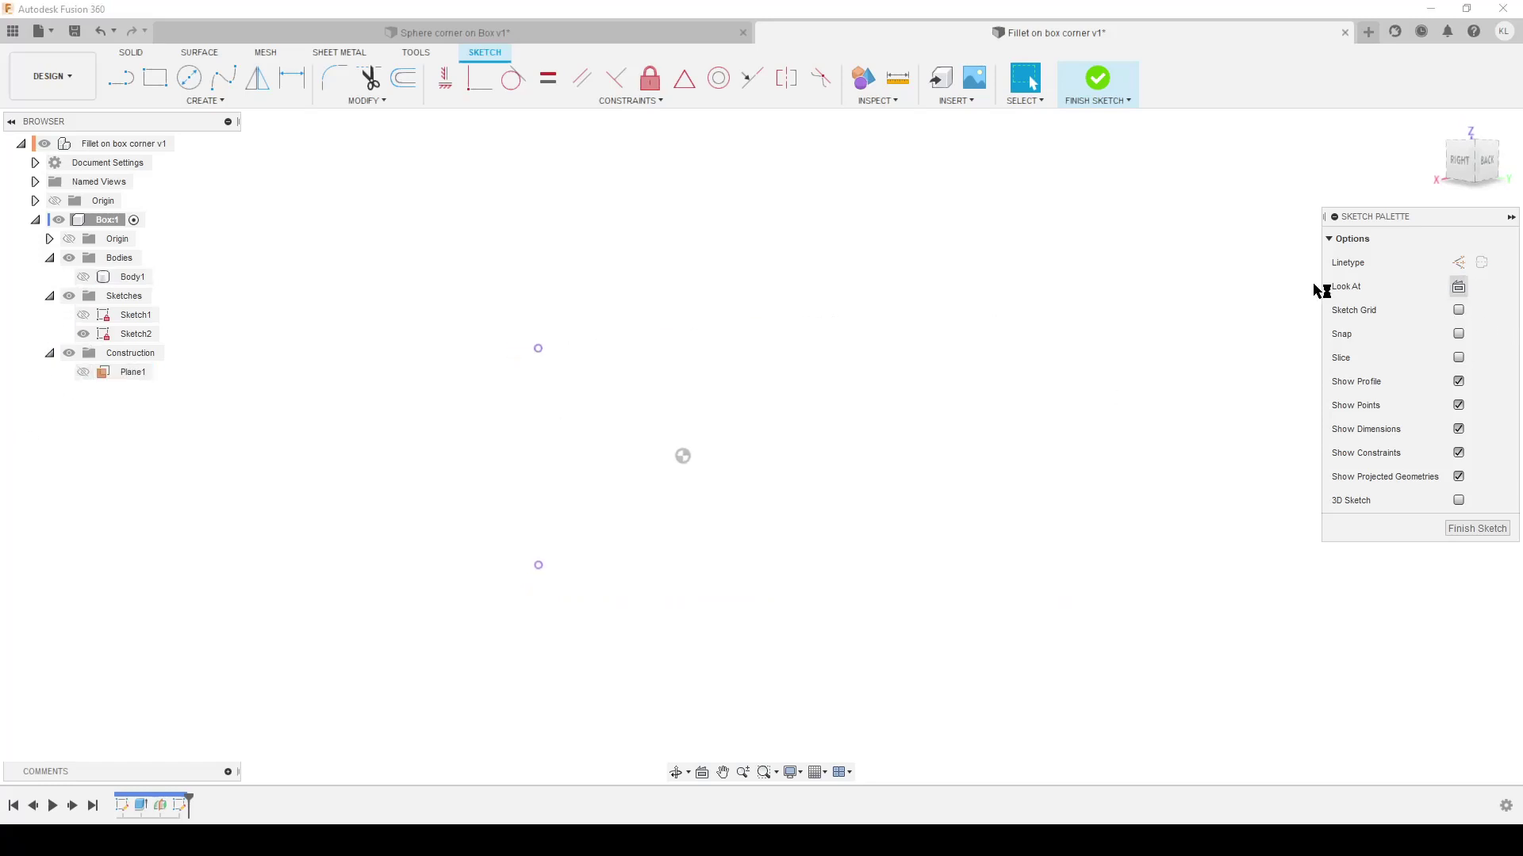
pyautogui.press('l')
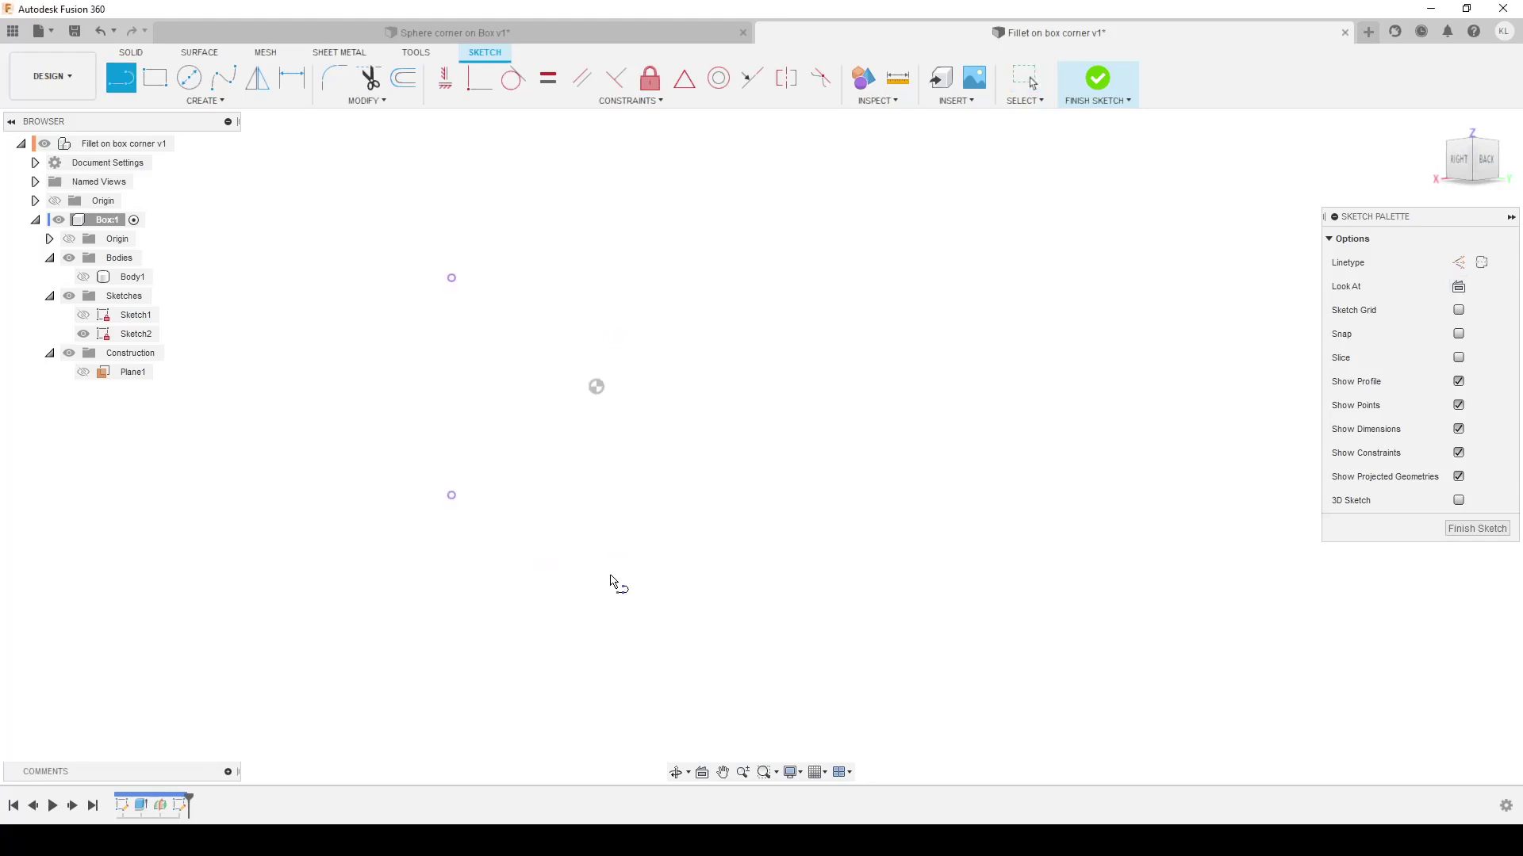
pyautogui.moveTo(611, 583); pyautogui.dragTo(668, 632, button='middle')
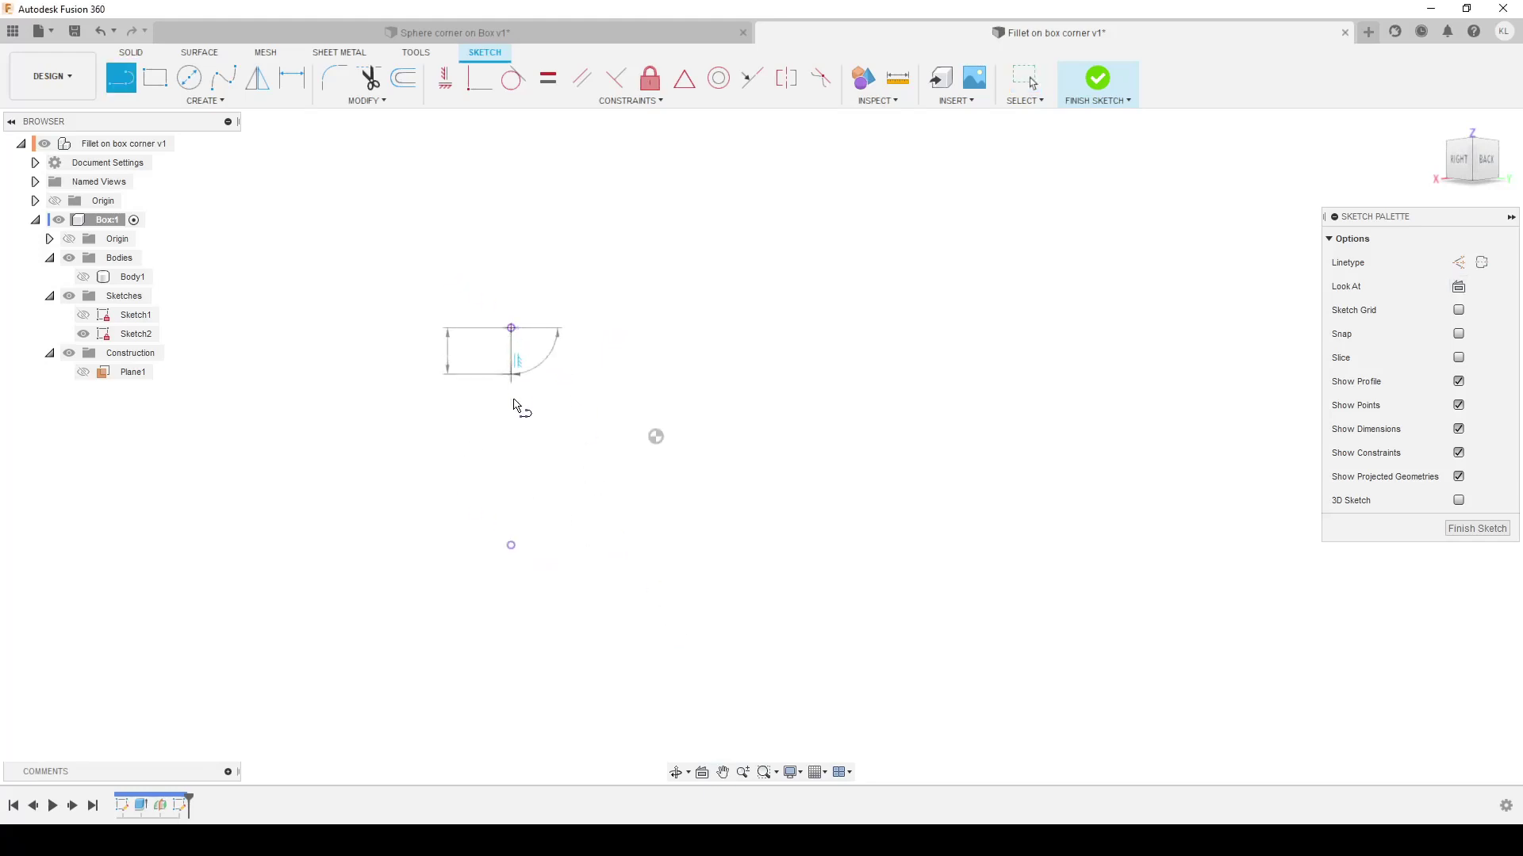
pyautogui.click(512, 545)
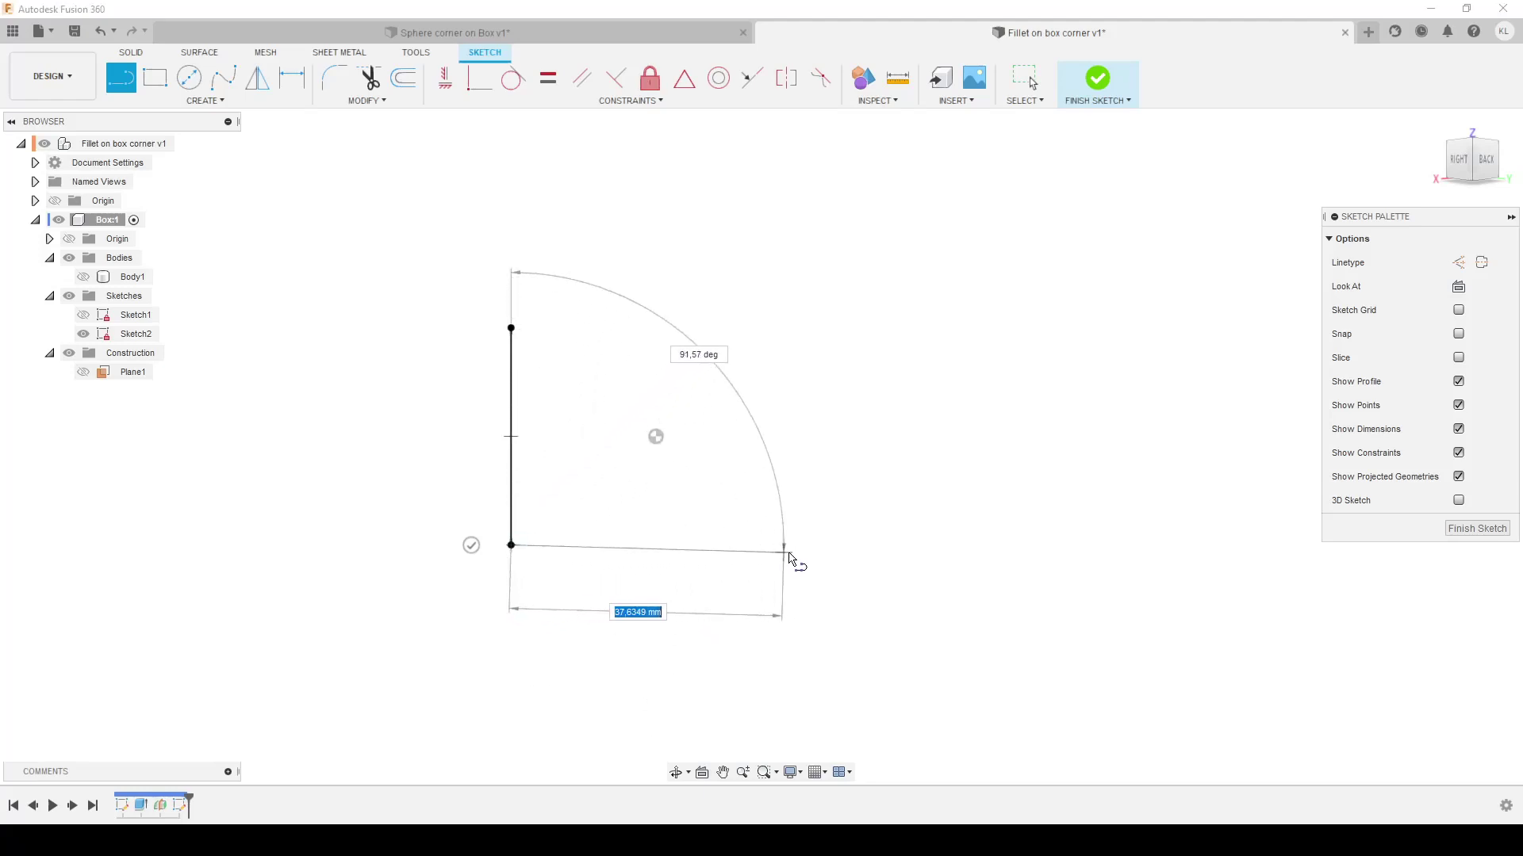
pyautogui.click(876, 545)
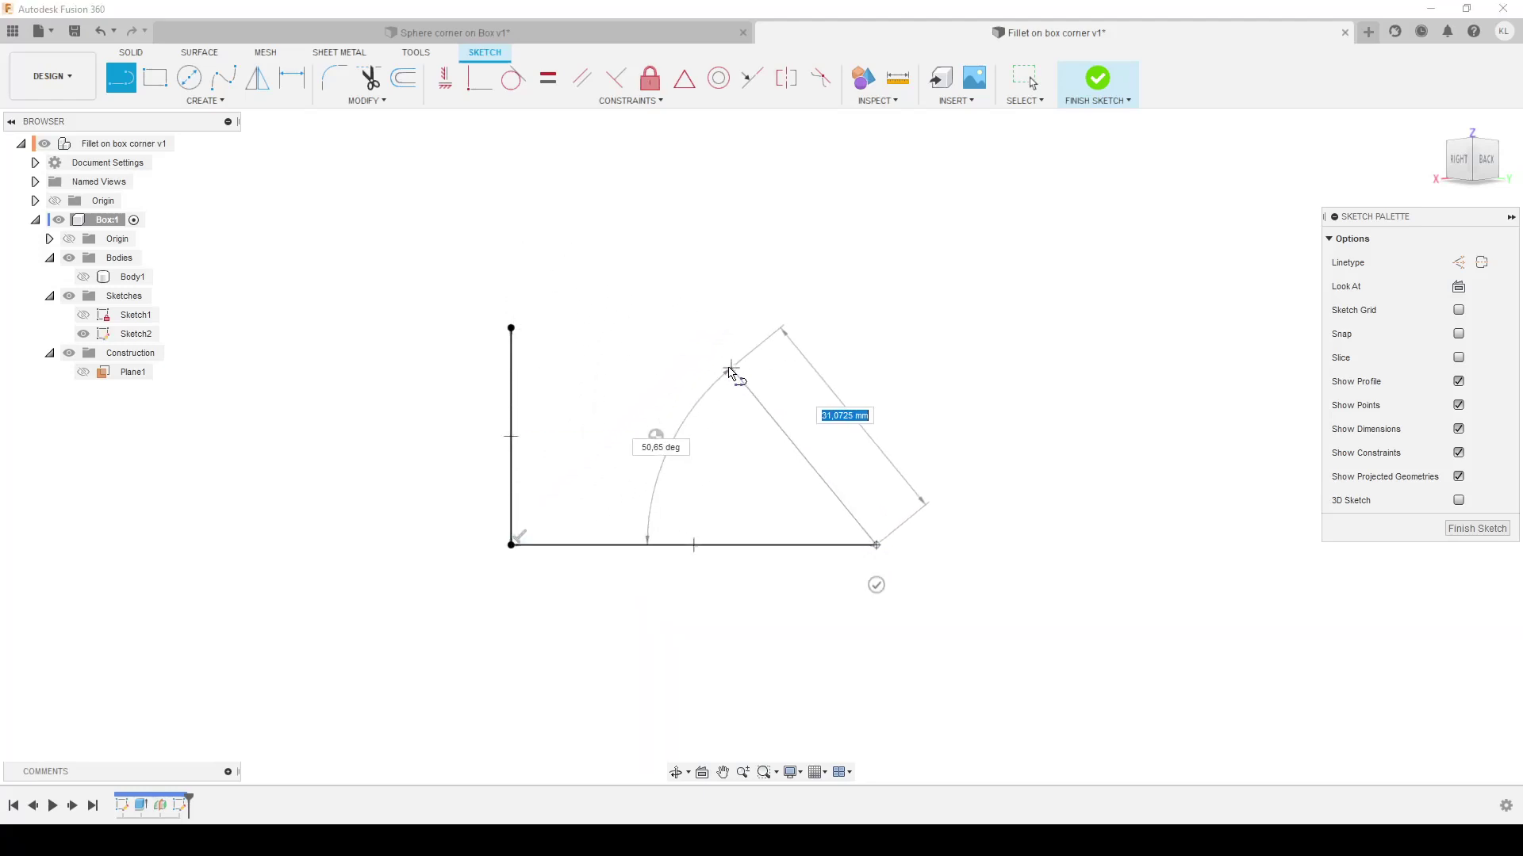
pyautogui.click(726, 367)
pyautogui.click(511, 545)
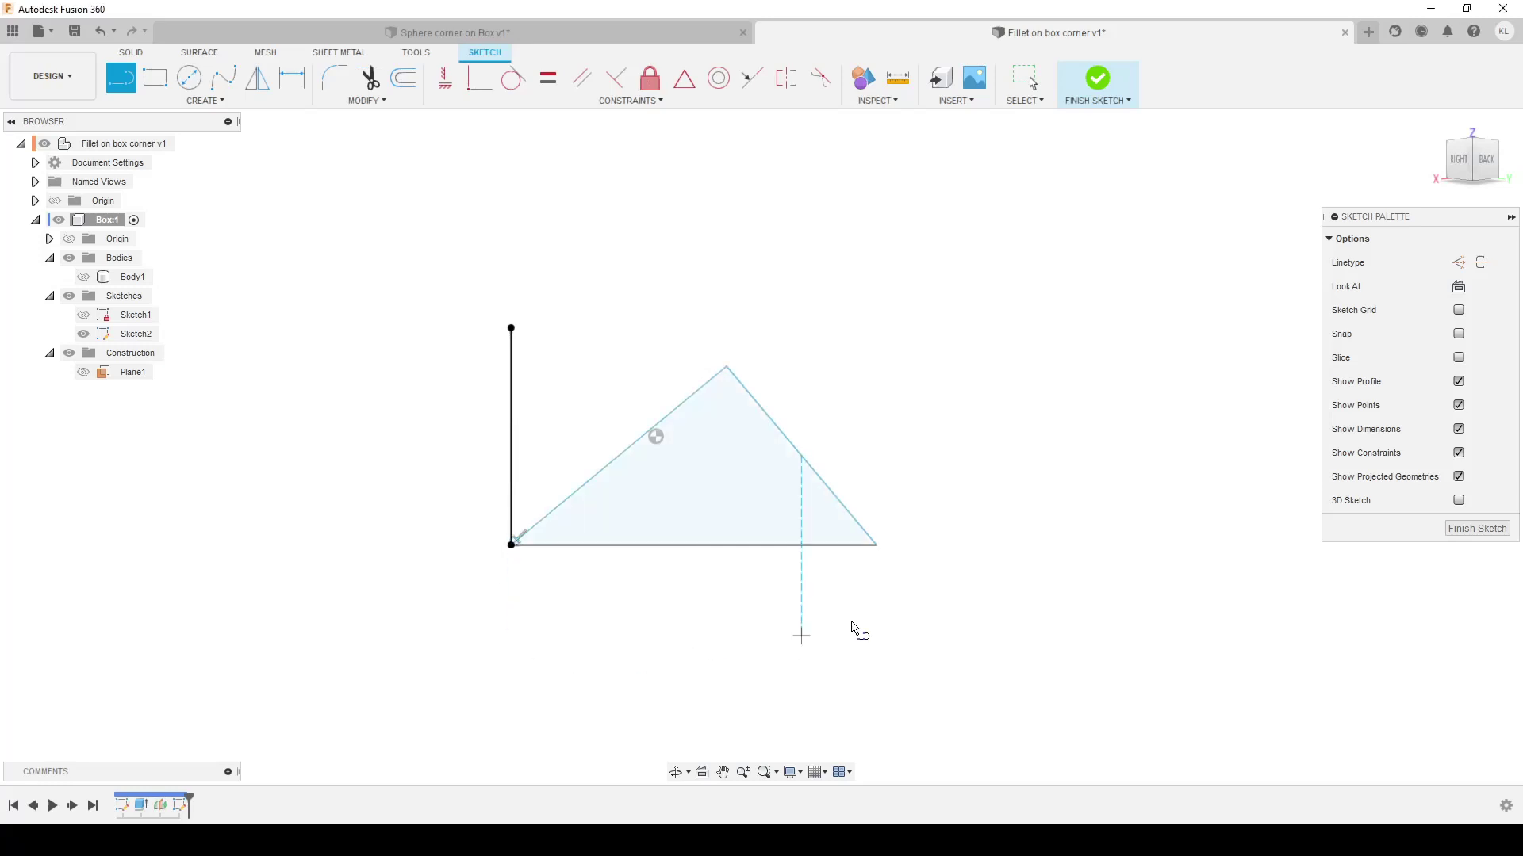
pyautogui.click(877, 545)
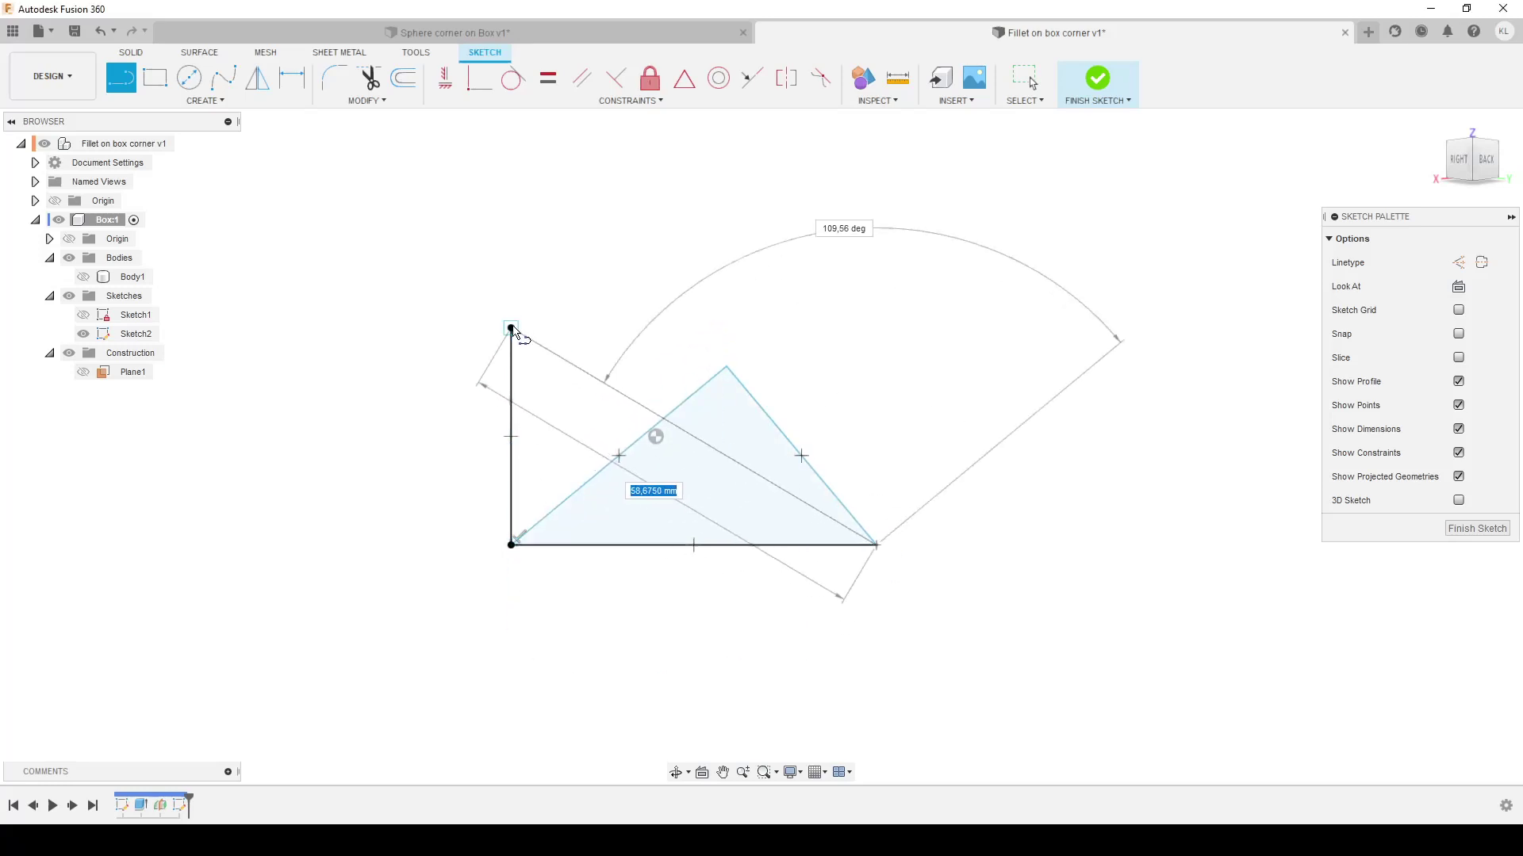
pyautogui.click(512, 328)
pyautogui.press('Escape')
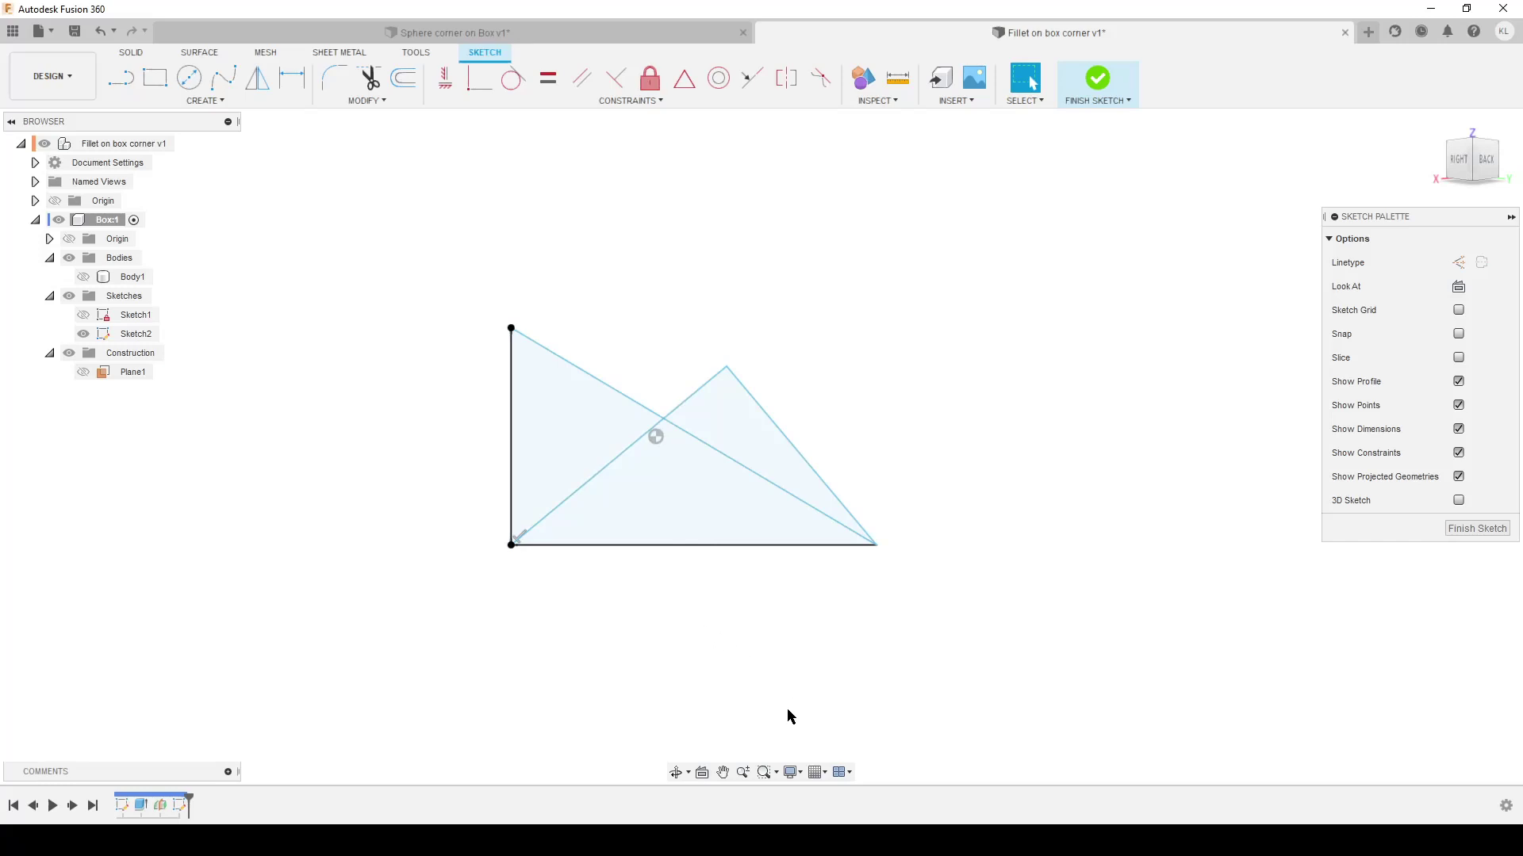
# Convert the bottom line and both triangle sides into construction lines
pyautogui.click(681, 546)
pyautogui.keyDown('shift'); pyautogui.click(789, 438); pyautogui.keyUp('shift')
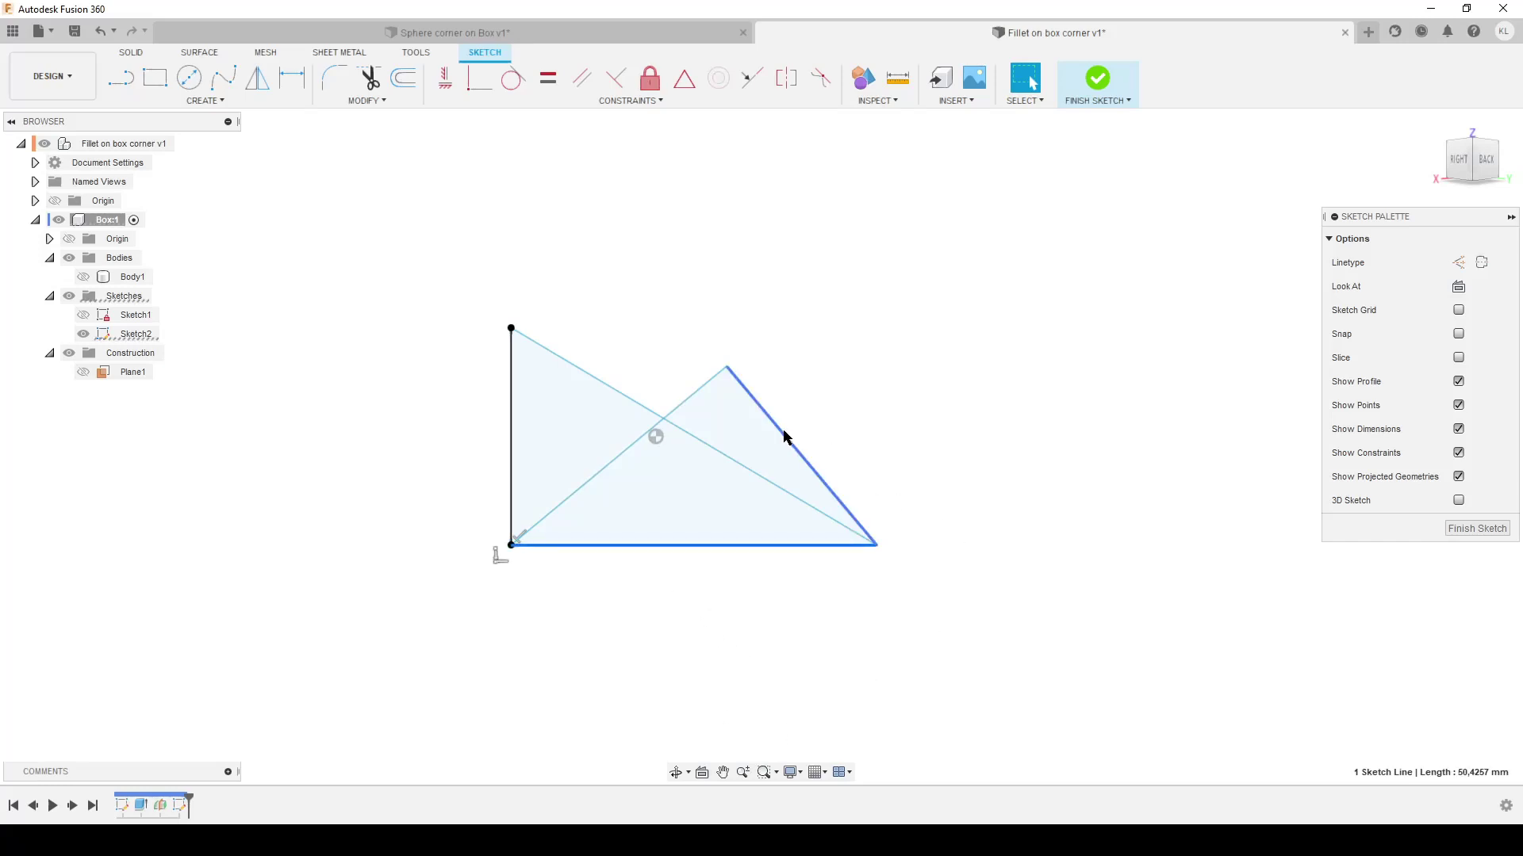
pyautogui.keyDown('shift'); pyautogui.click(707, 383); pyautogui.keyUp('shift')
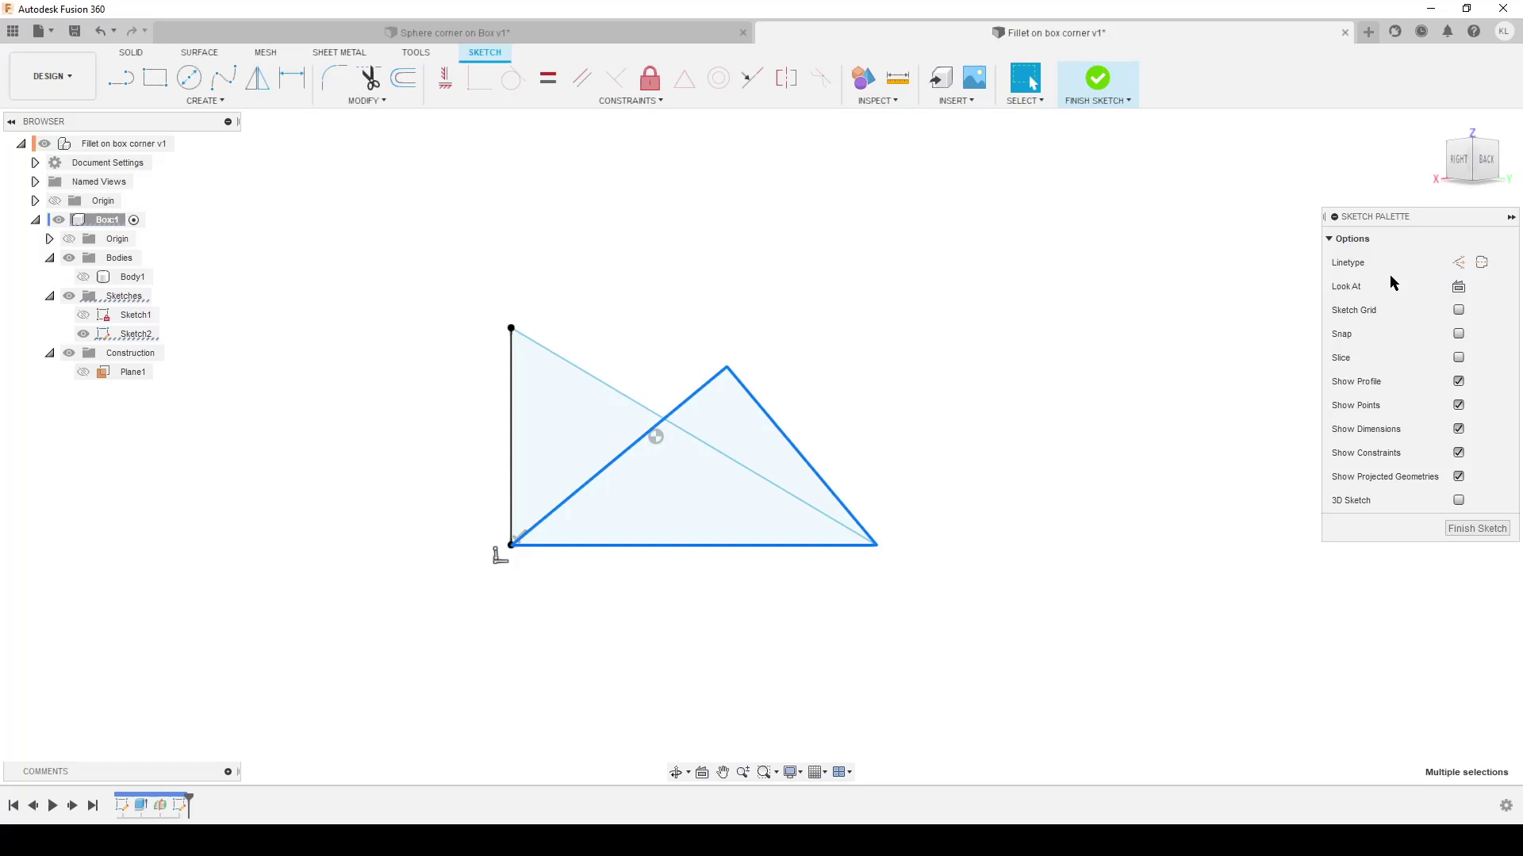
pyautogui.click(1461, 265)
pyautogui.click(853, 724)
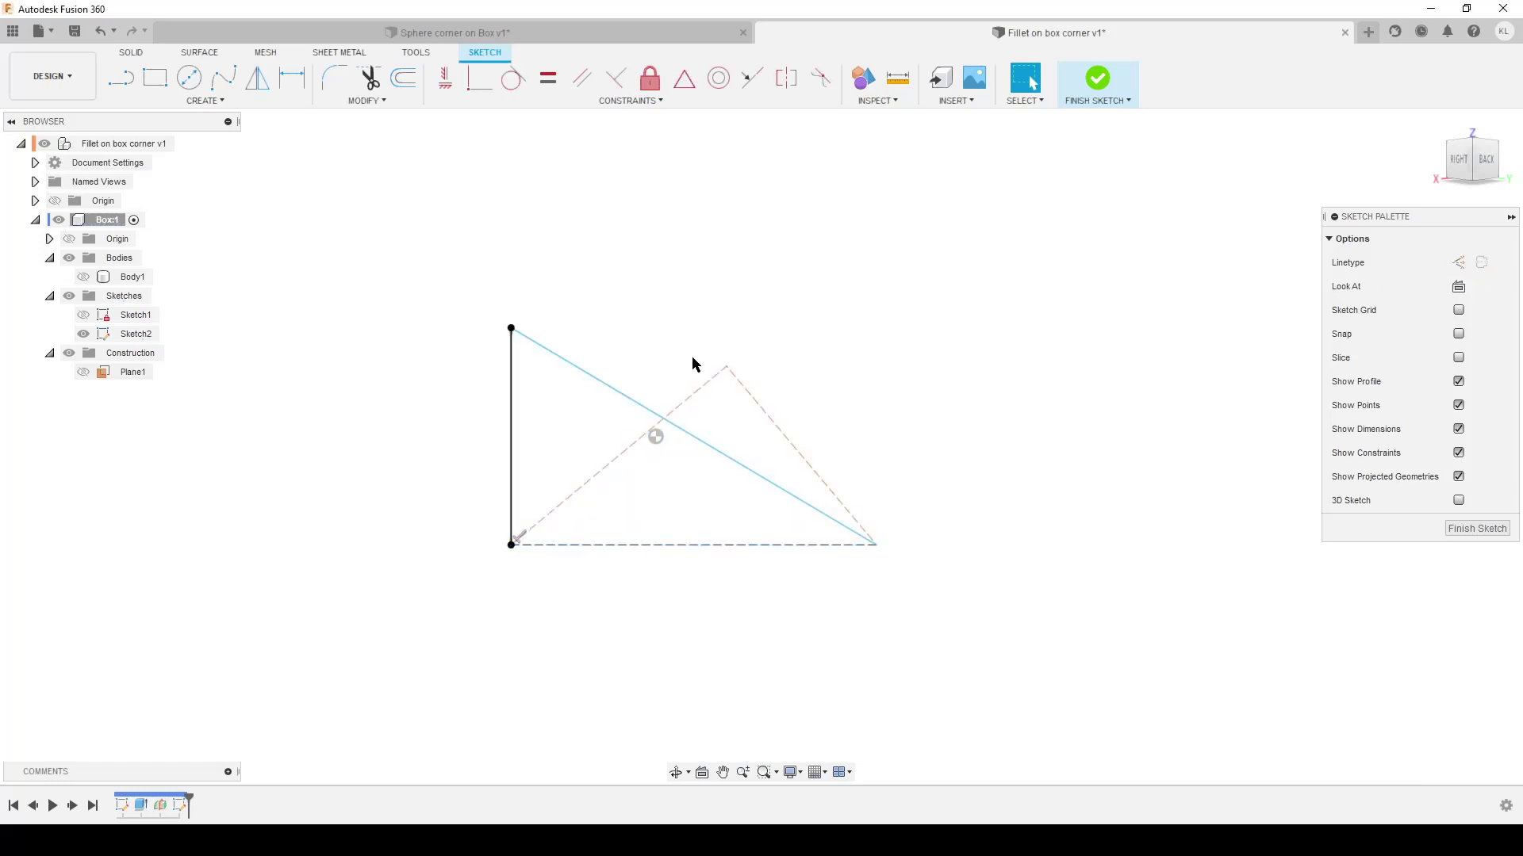
# Constrain the two triangle sides perpendicular to each other
pyautogui.click(615, 78)
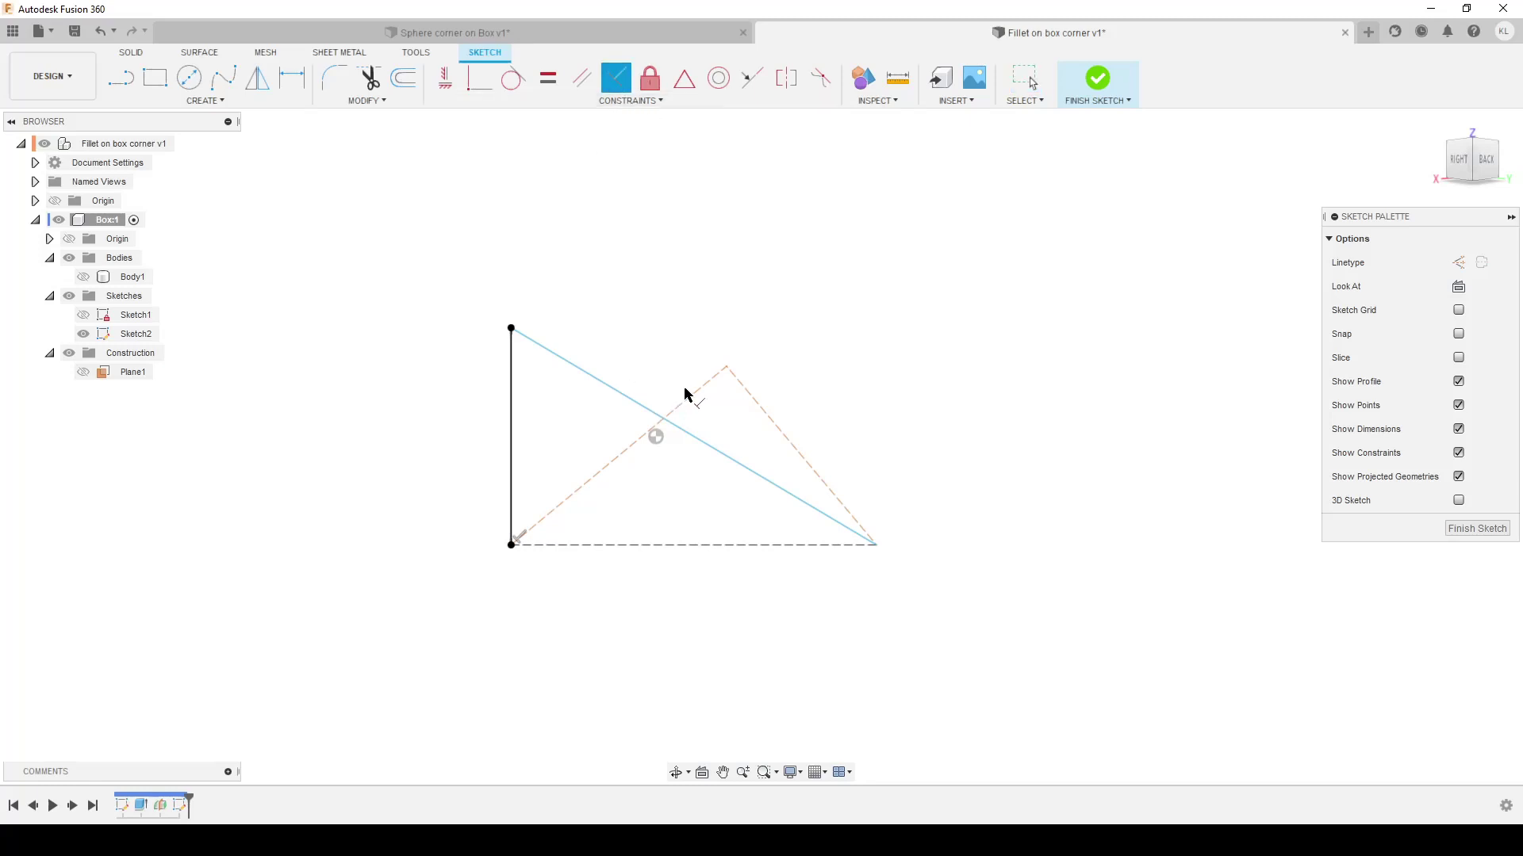
pyautogui.click(694, 399)
pyautogui.click(761, 405)
pyautogui.press('Escape')
# Make both triangle sides equal in length to the vertical edge
pyautogui.click(765, 408)
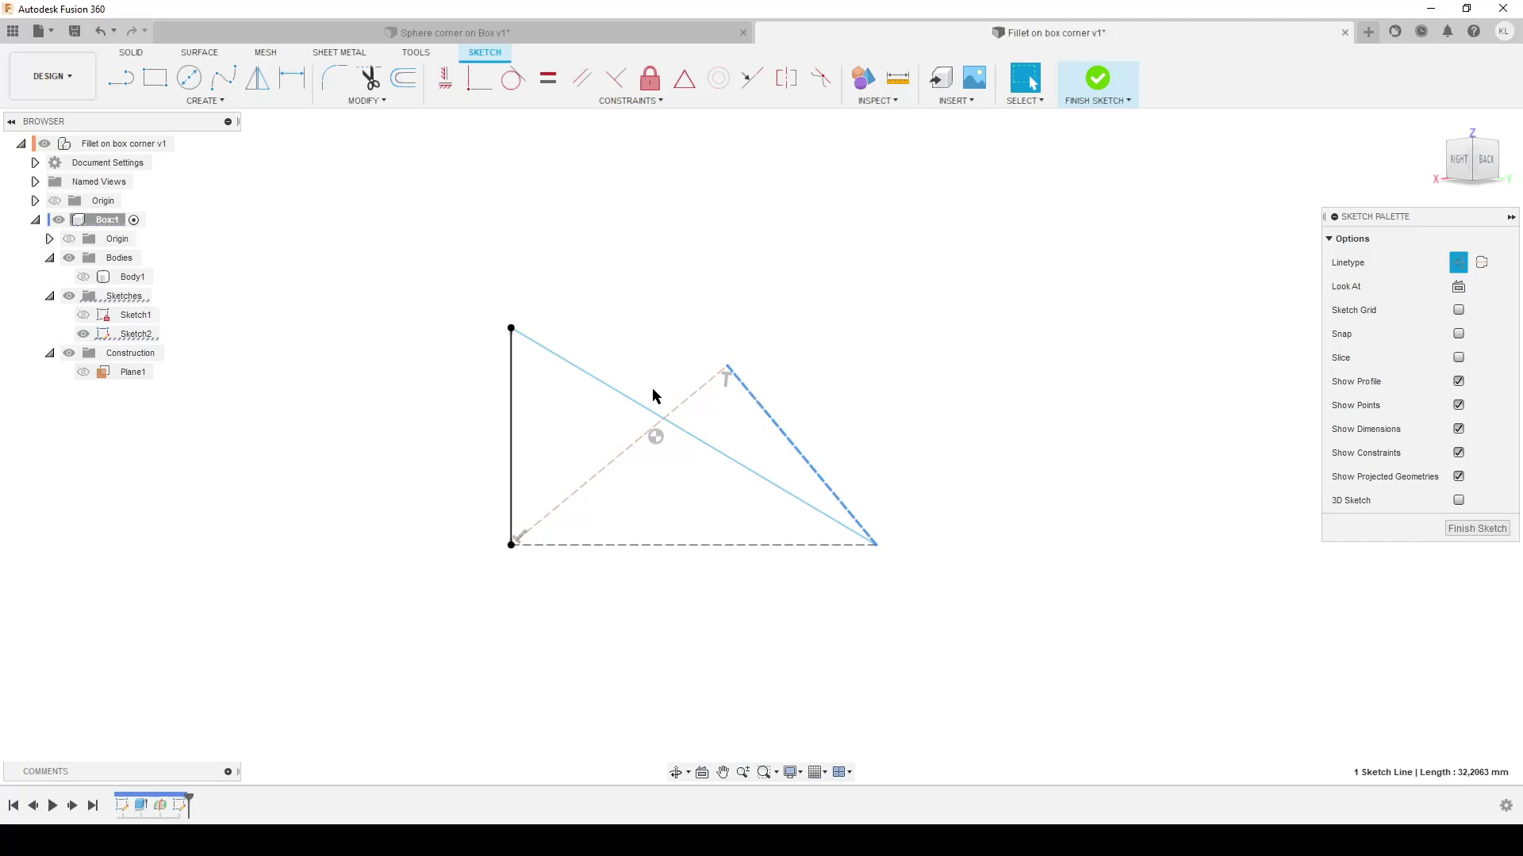
pyautogui.keyDown('shift'); pyautogui.click(689, 399); pyautogui.keyUp('shift')
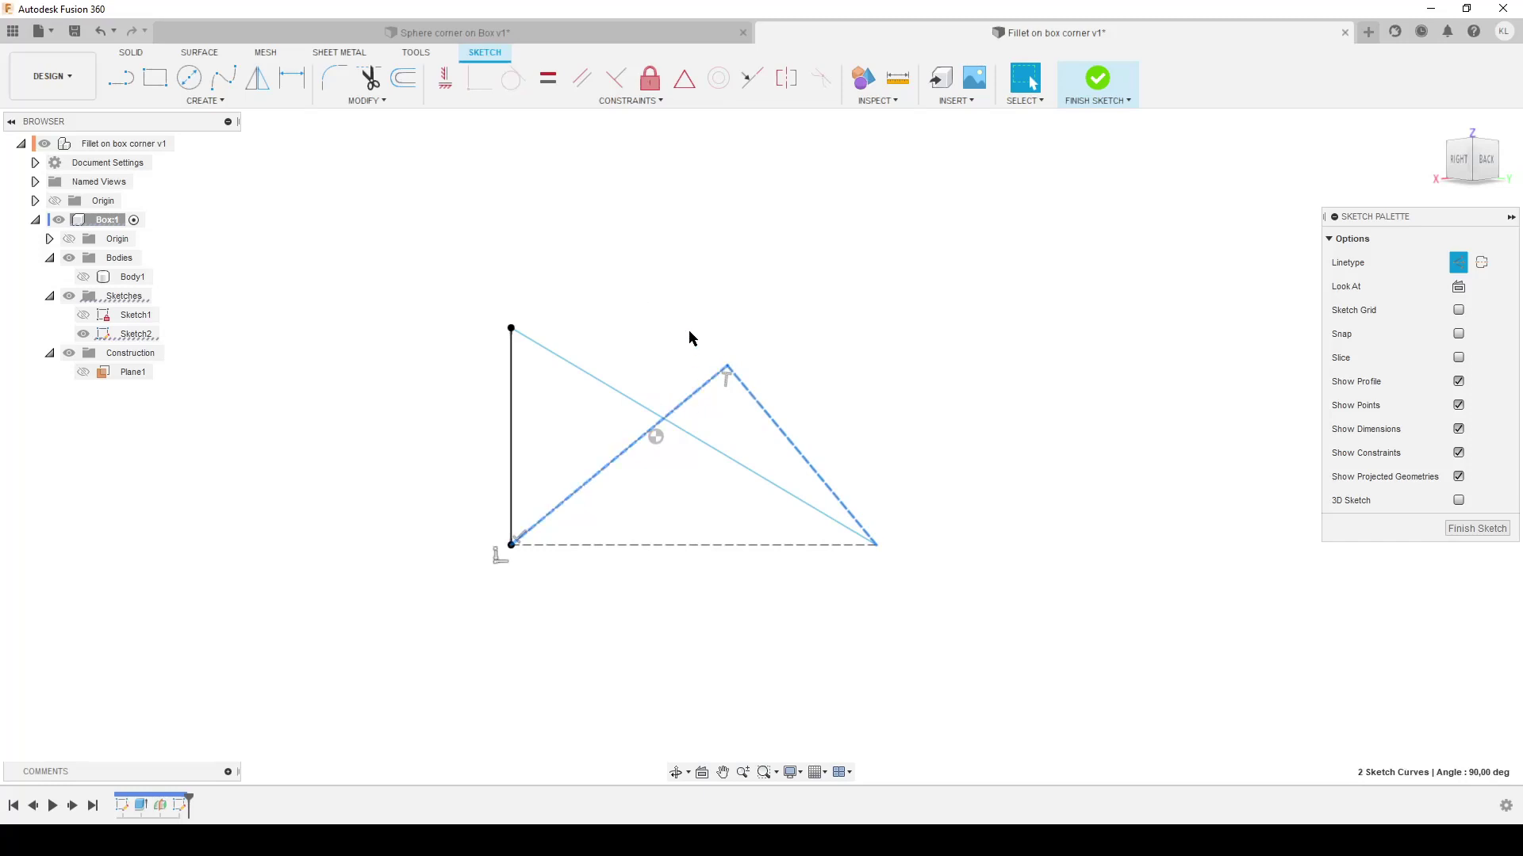
pyautogui.keyDown('shift'); pyautogui.click(511, 436); pyautogui.keyUp('shift')
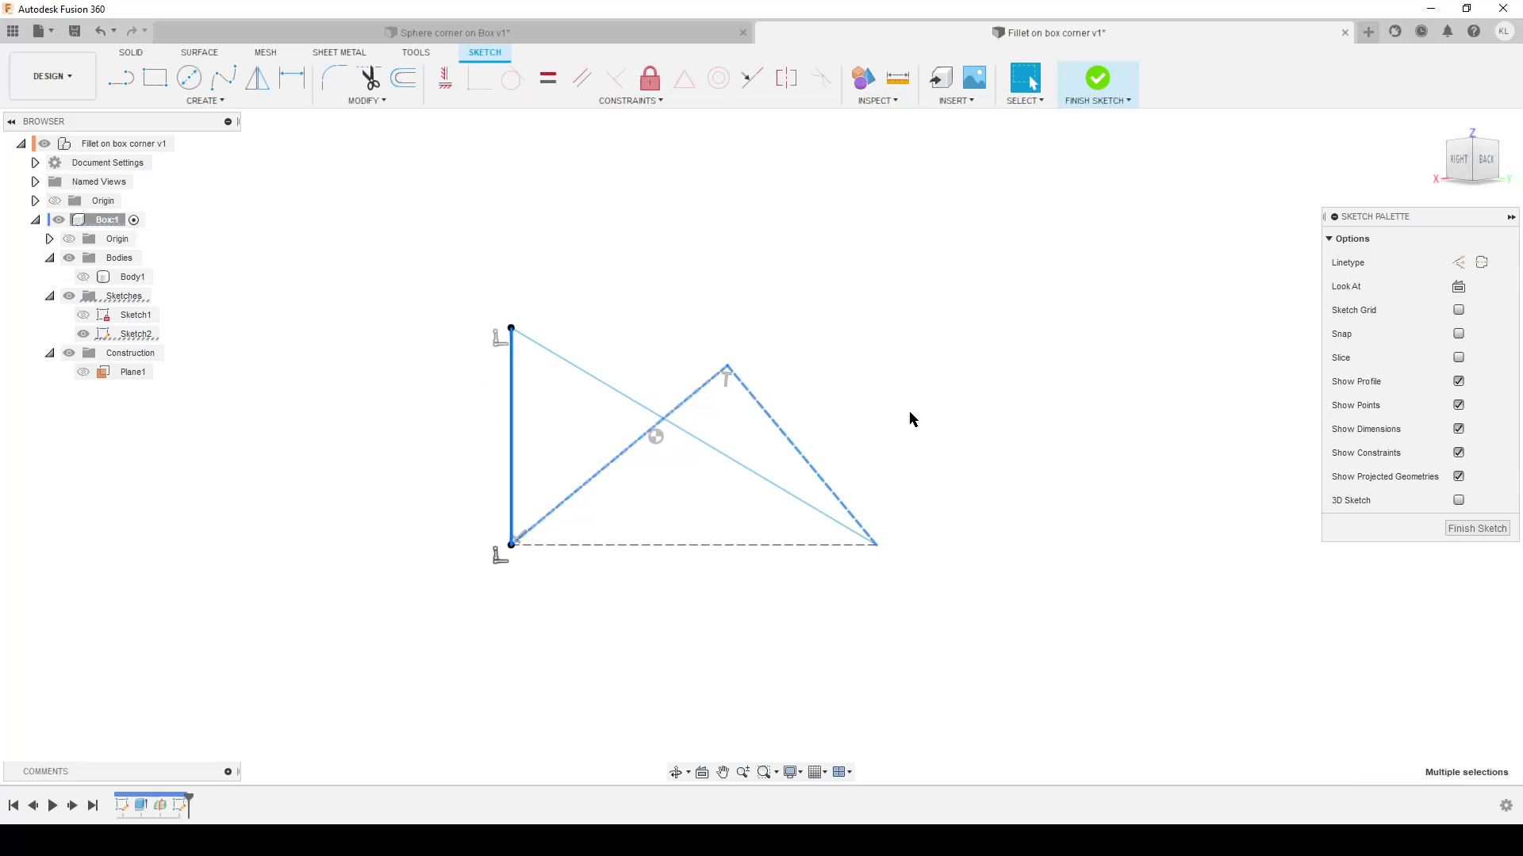
pyautogui.click(548, 77)
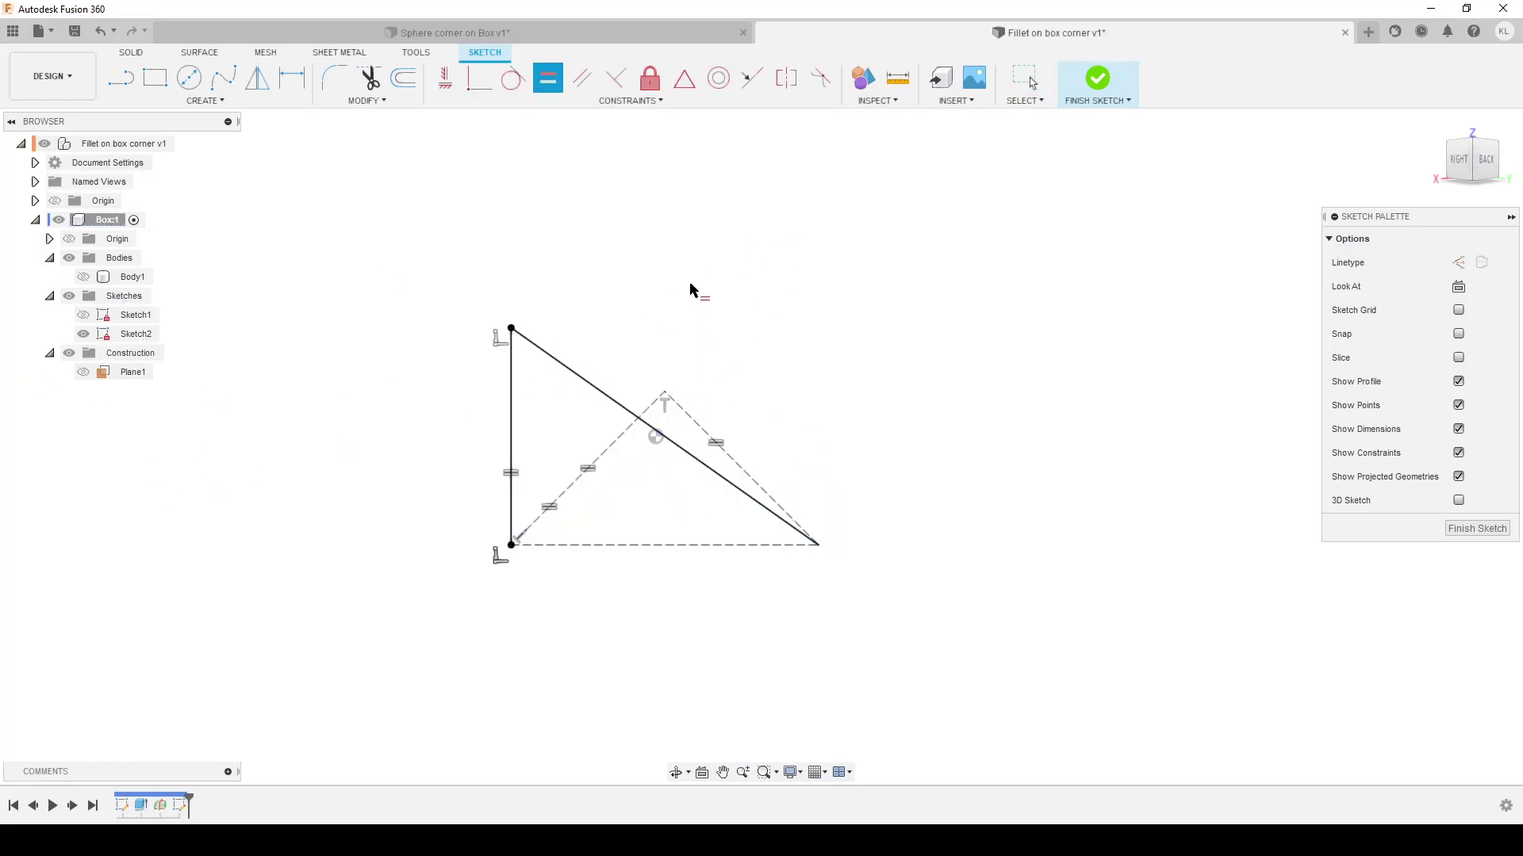
# Add a circle on the diagonal and make it tangent to the vertical line
pyautogui.press('c')
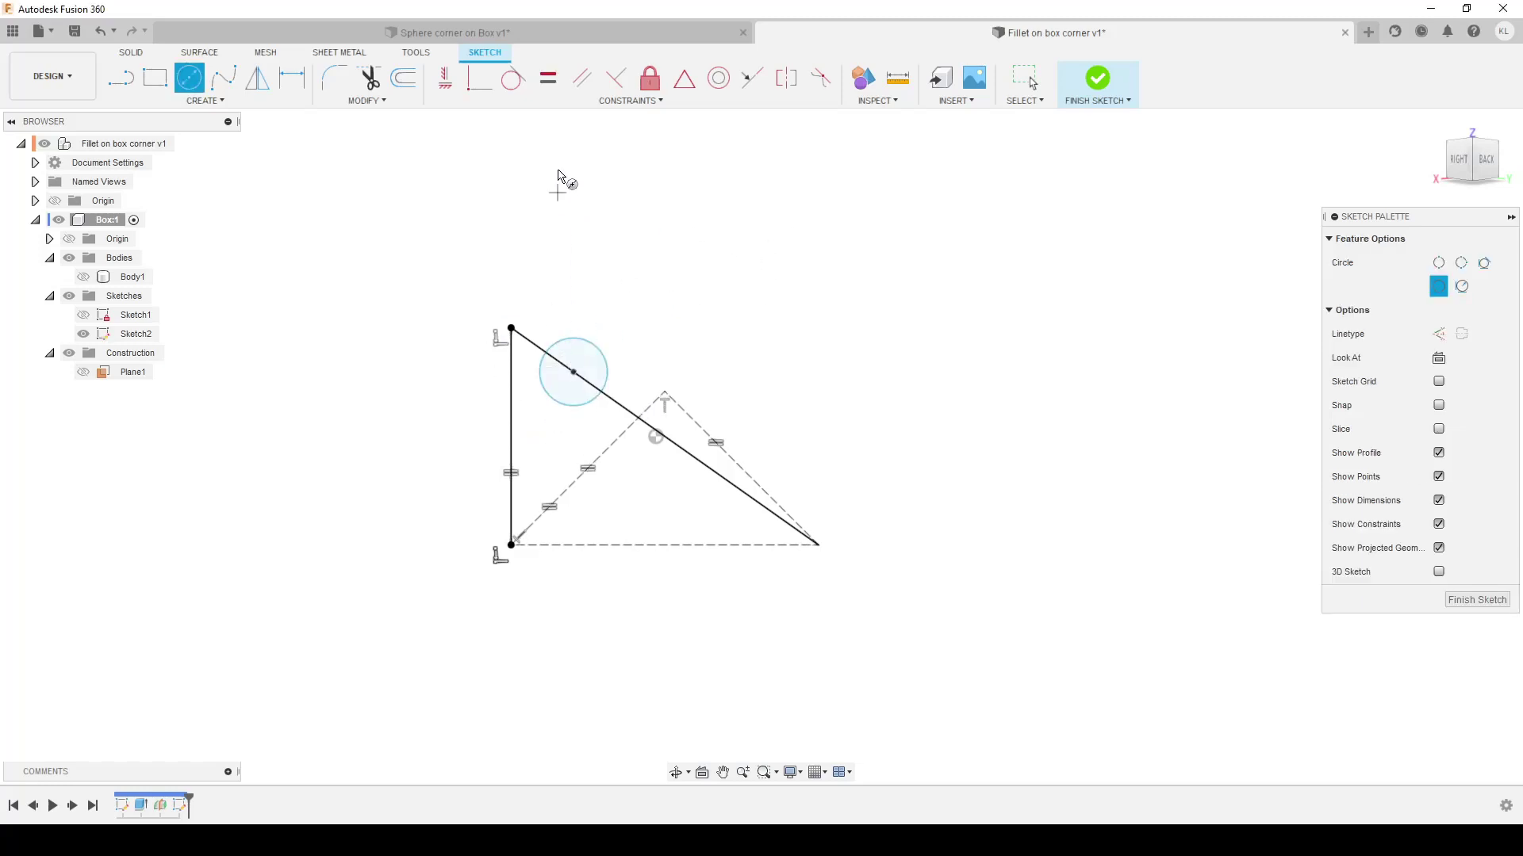
pyautogui.click(513, 79)
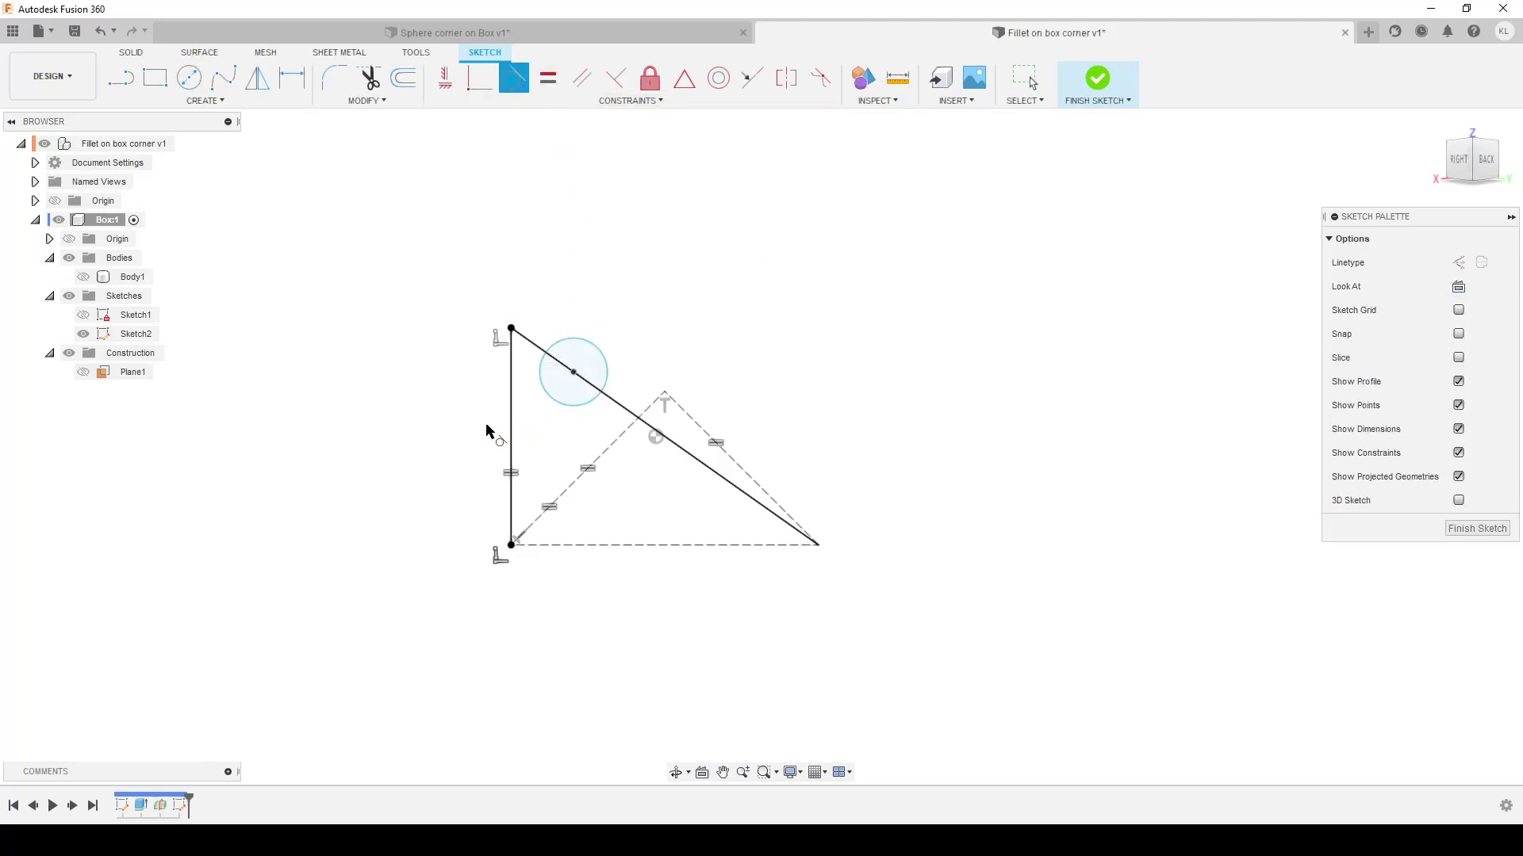
pyautogui.click(539, 374)
pyautogui.click(508, 379)
pyautogui.scroll(5, 547, 389)
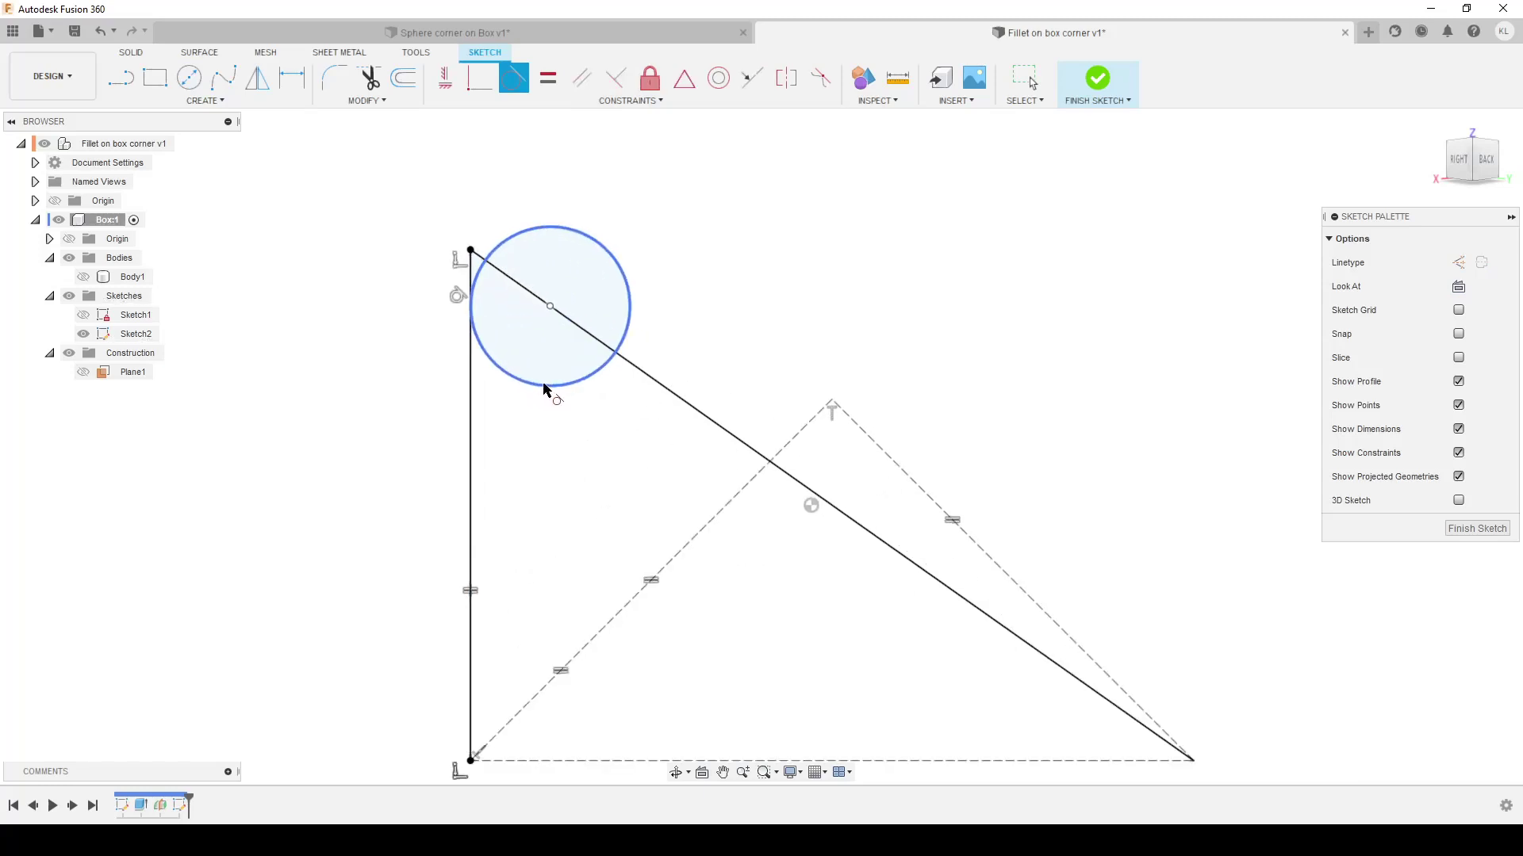
# Draw a horizontal construction line from the circle centre to the vertical line
pyautogui.press('l')
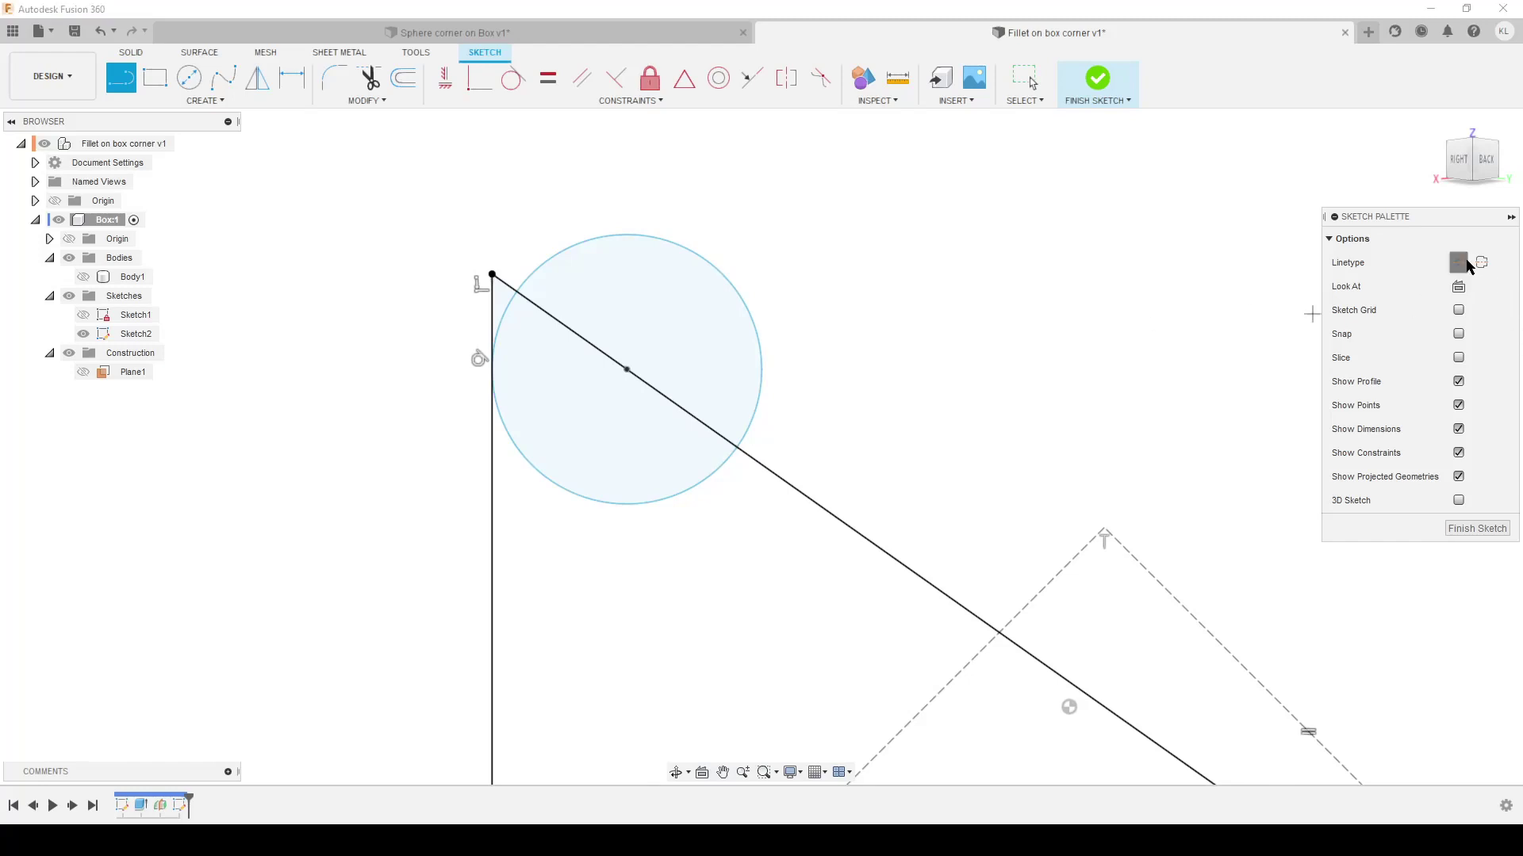
pyautogui.click(626, 369)
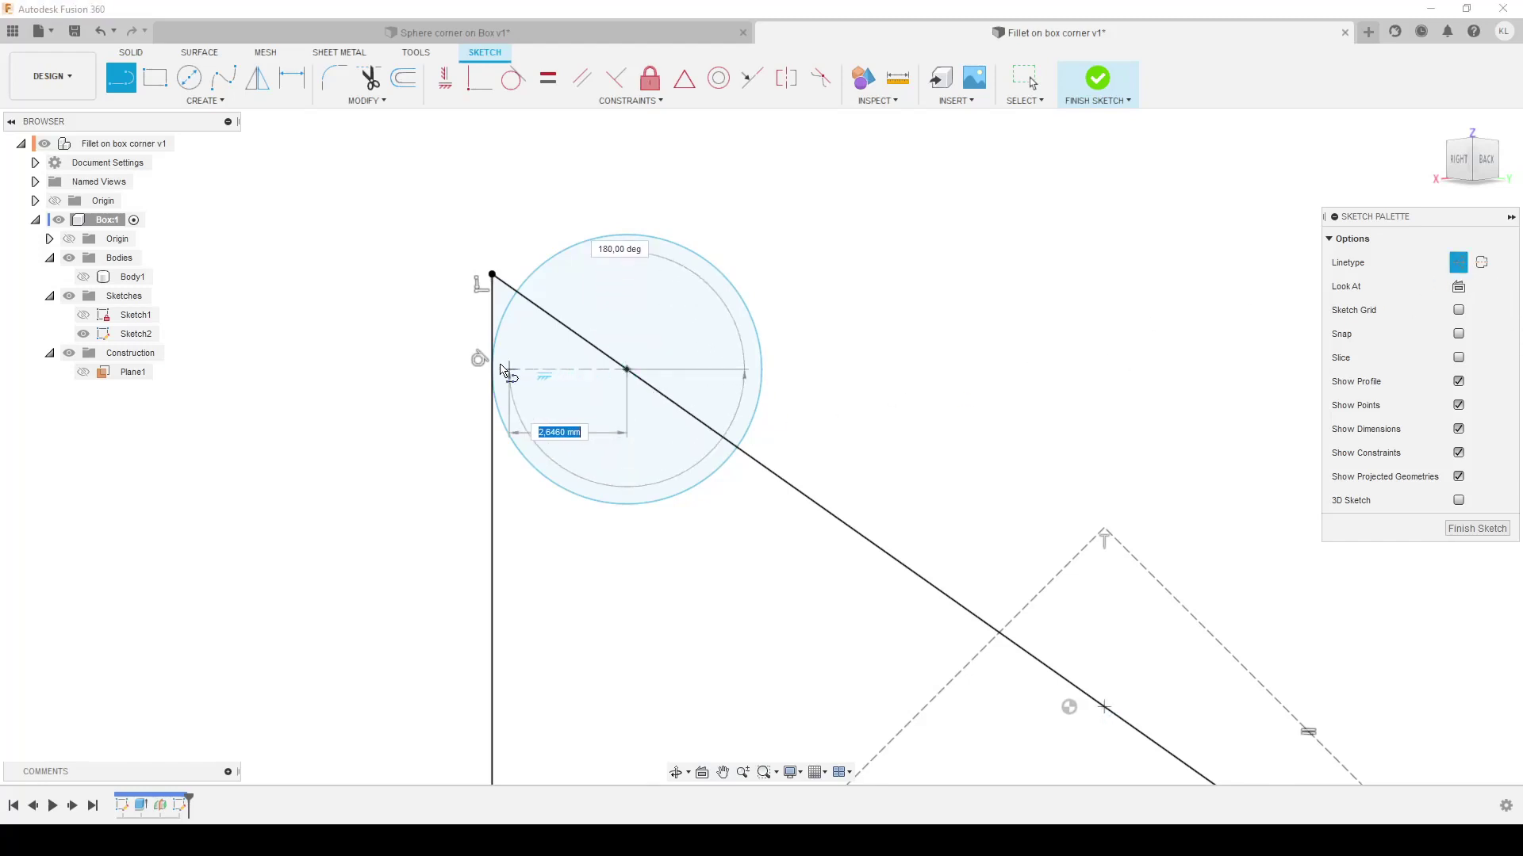
pyautogui.click(493, 370)
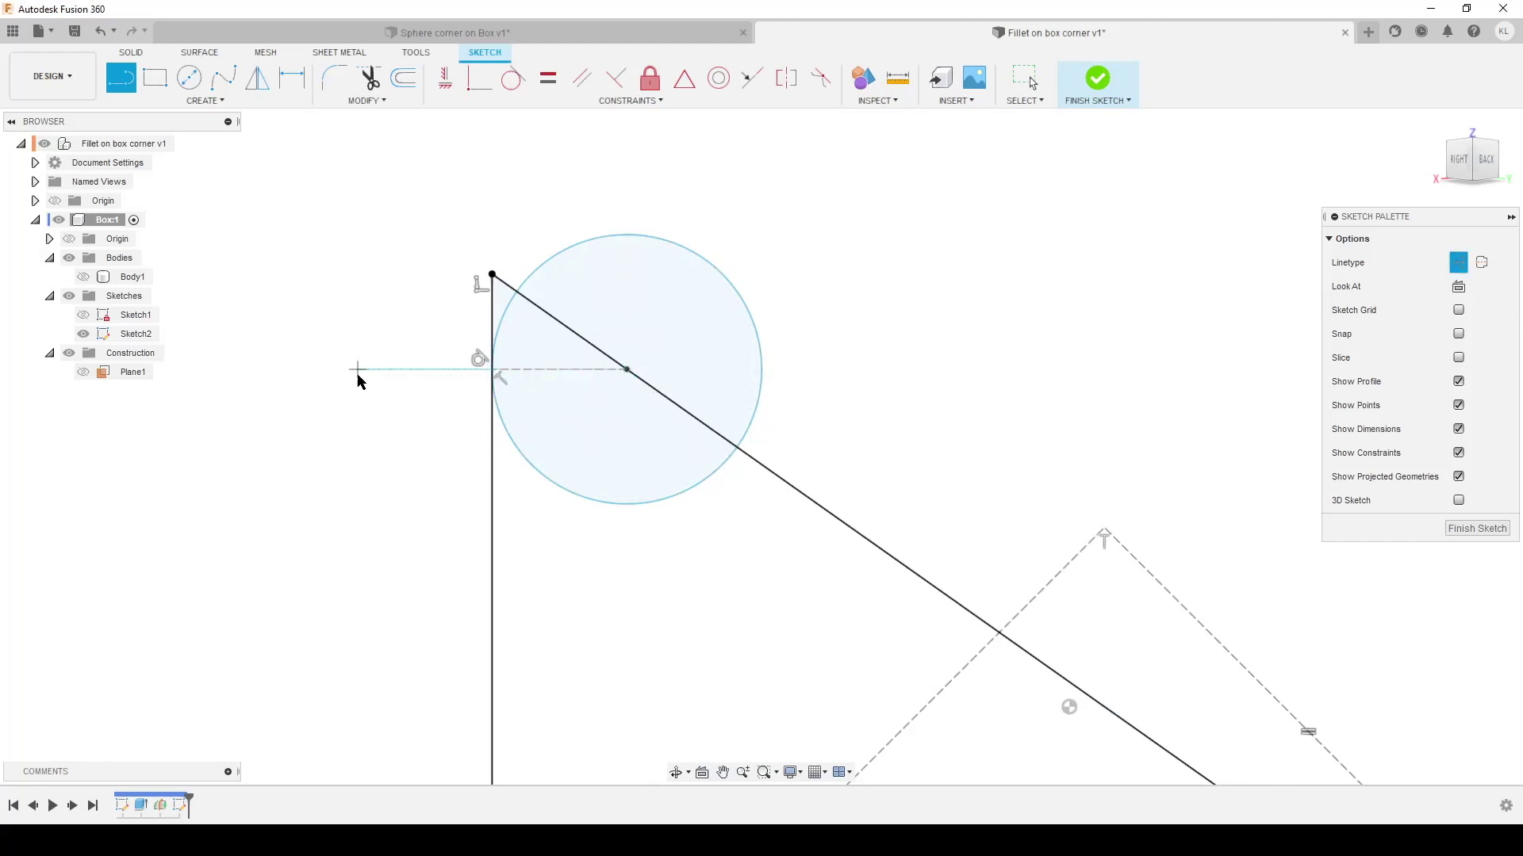
pyautogui.press('Escape')
pyautogui.scroll(-2, 379, 411)
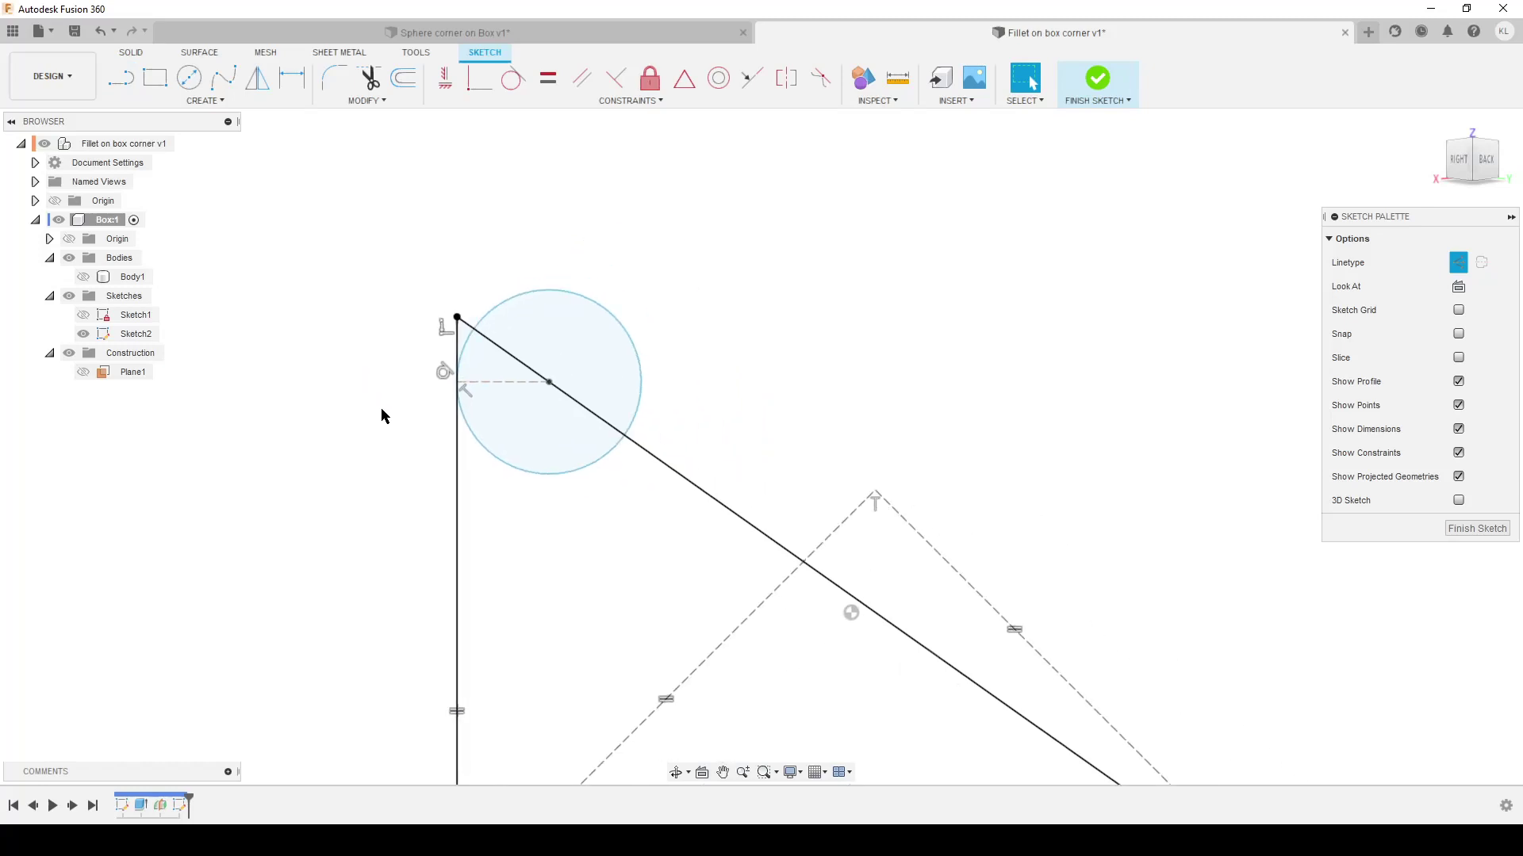
# Give the circle a radius dimension of 10, then delete that R10 dimension
pyautogui.press('d')
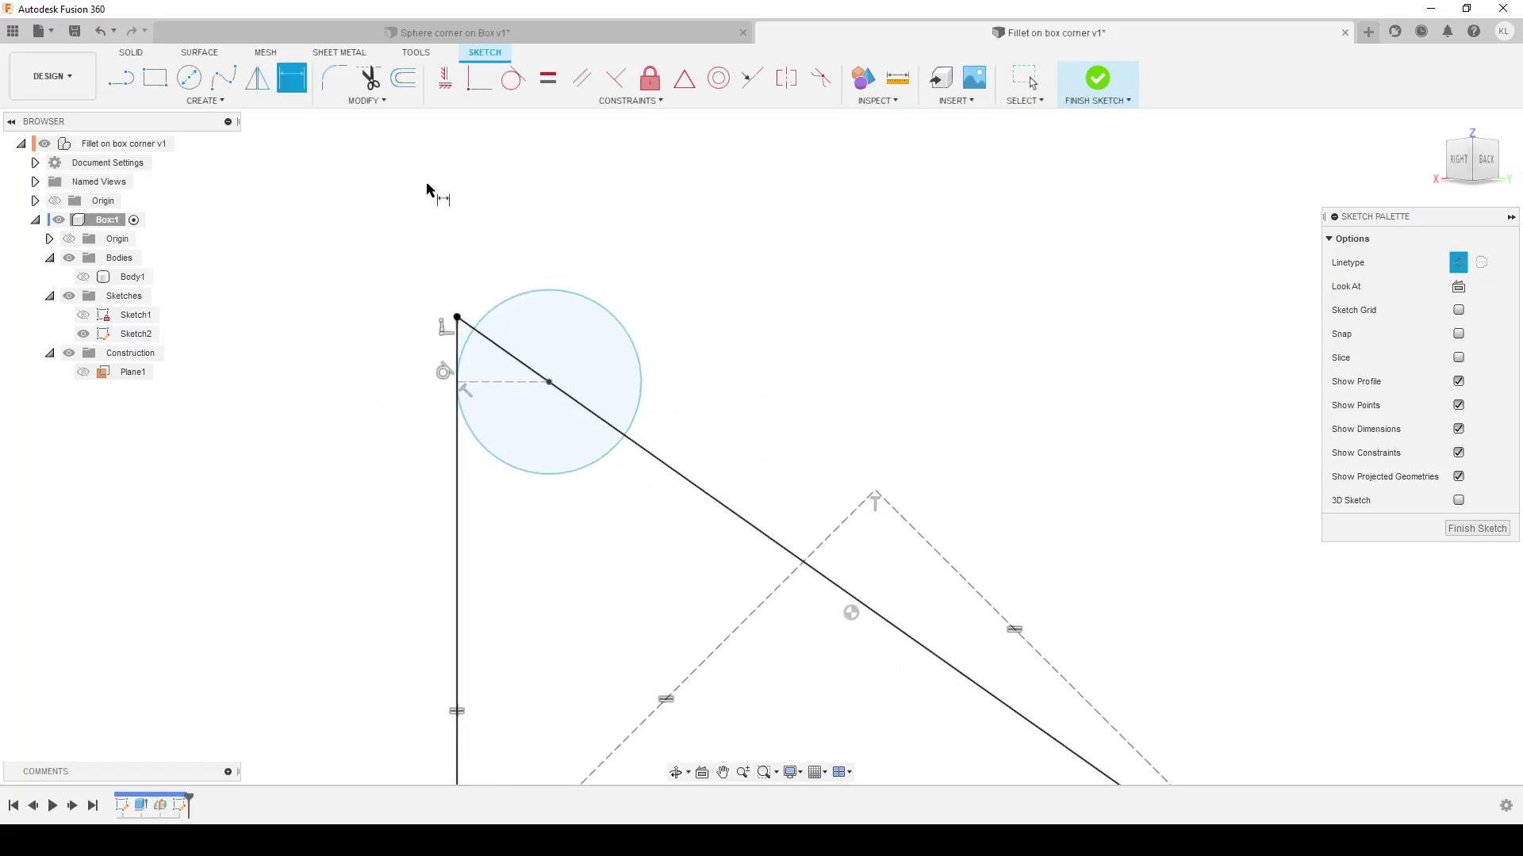
pyautogui.click(500, 308)
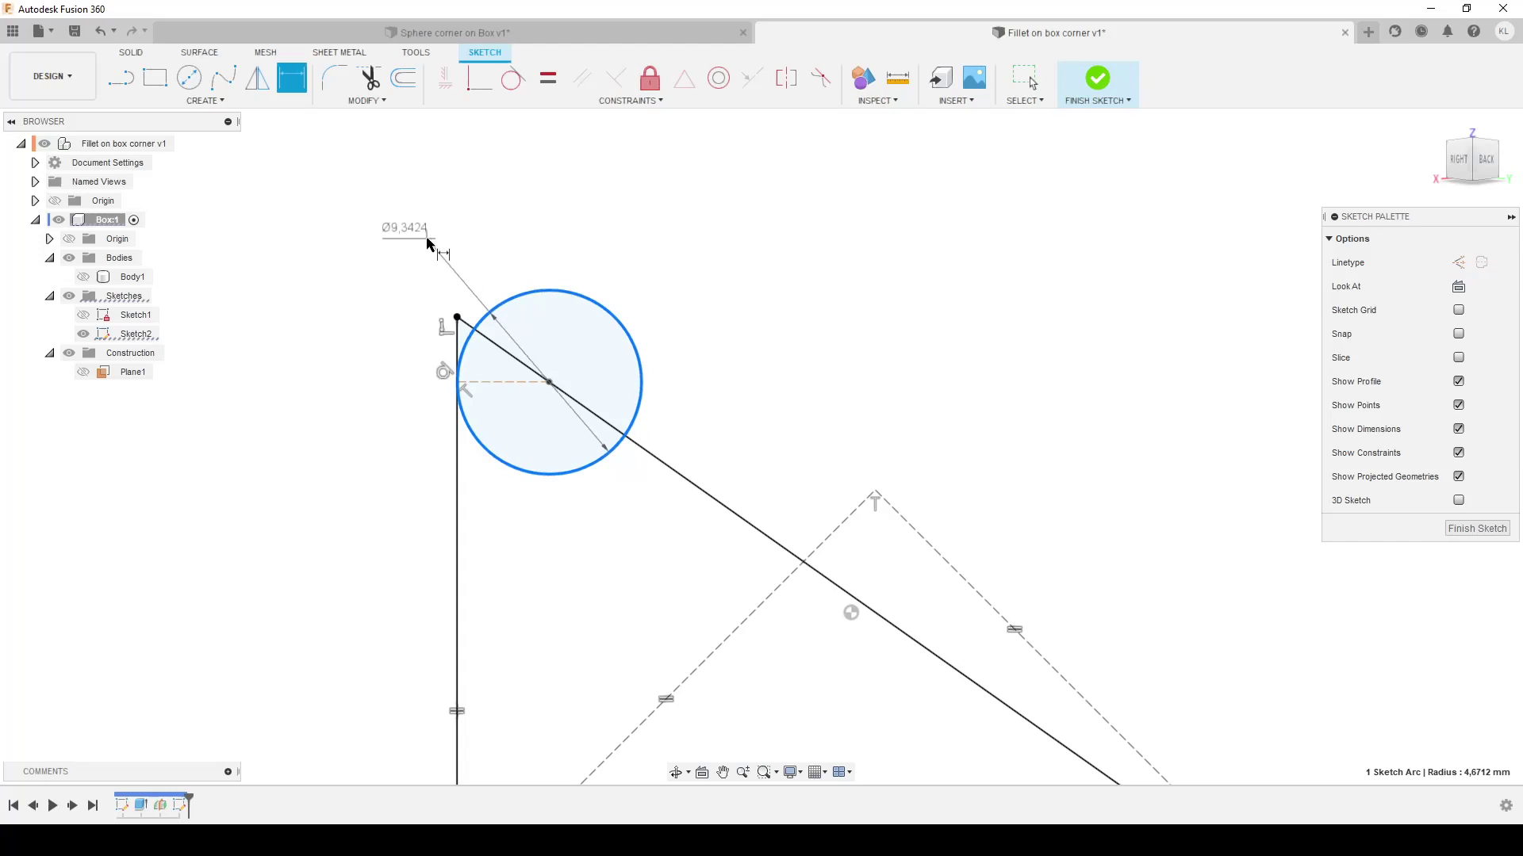
pyautogui.rightClick(428, 241)
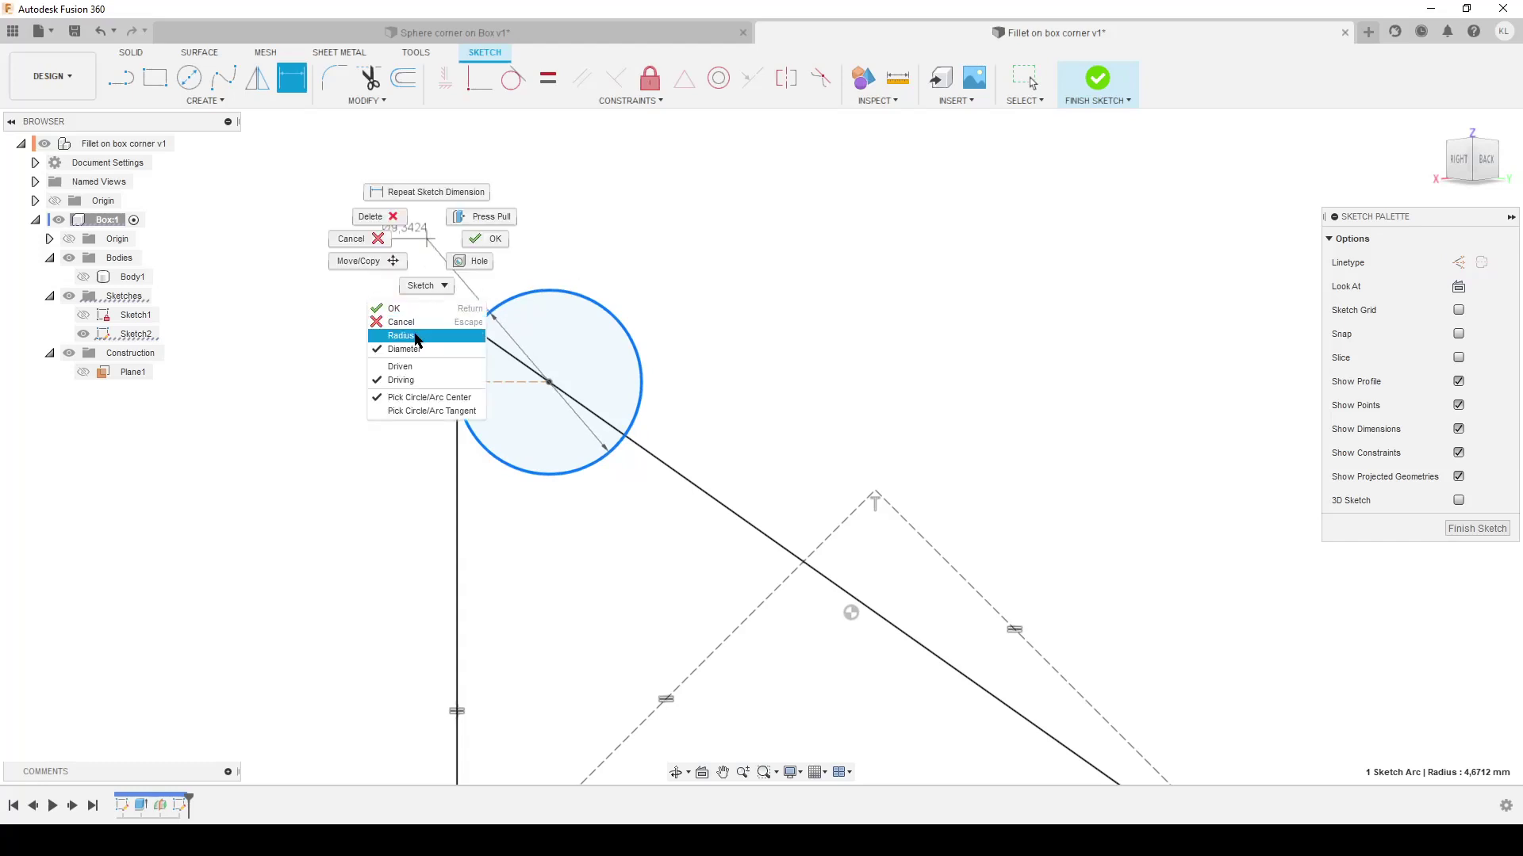
pyautogui.click(416, 336)
pyautogui.click(395, 252)
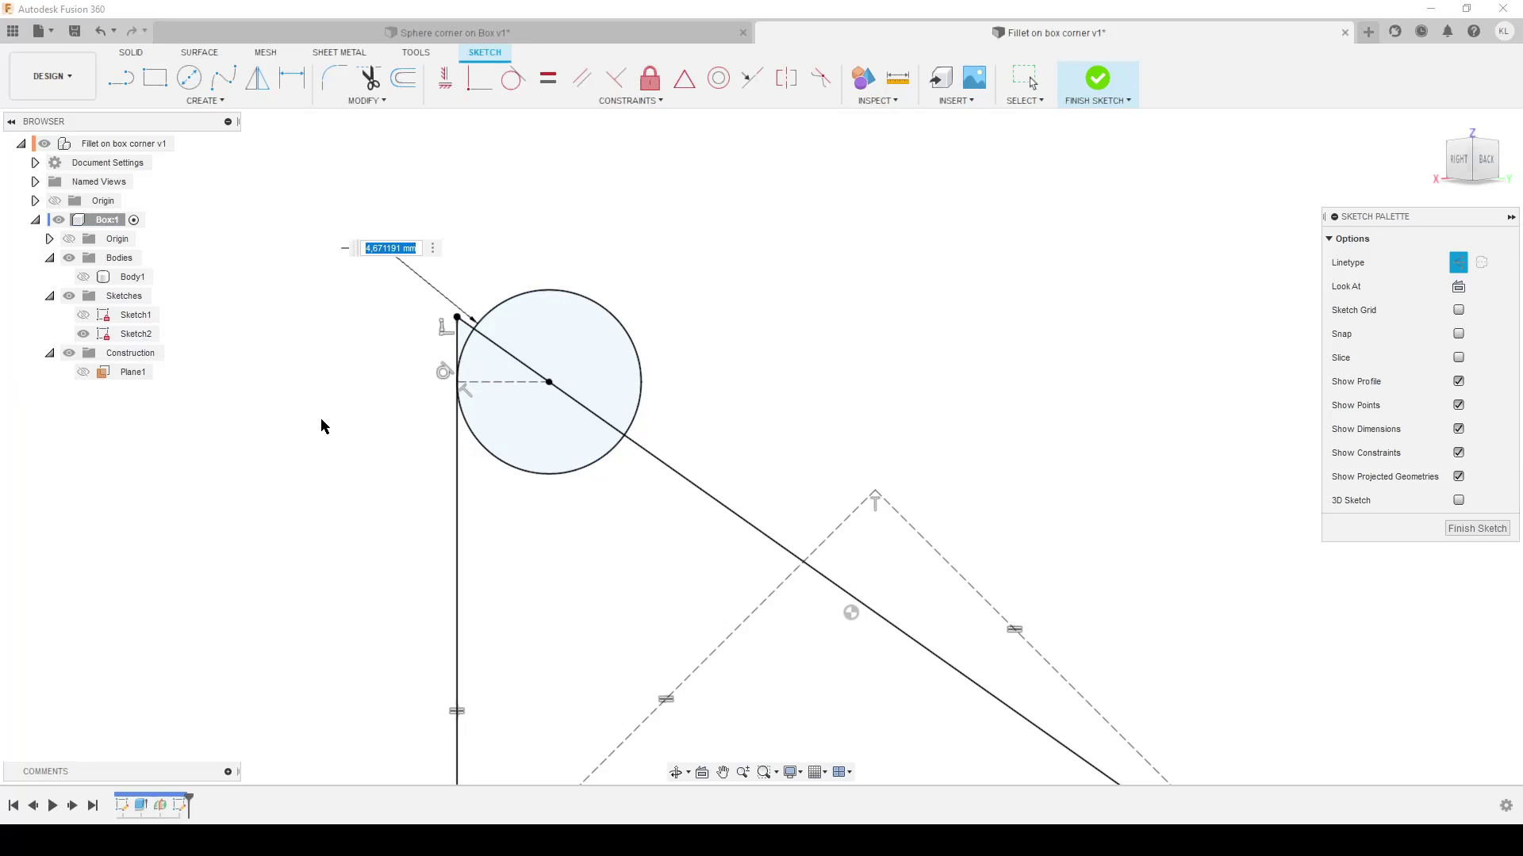
pyautogui.write('10')
pyautogui.press('Return')
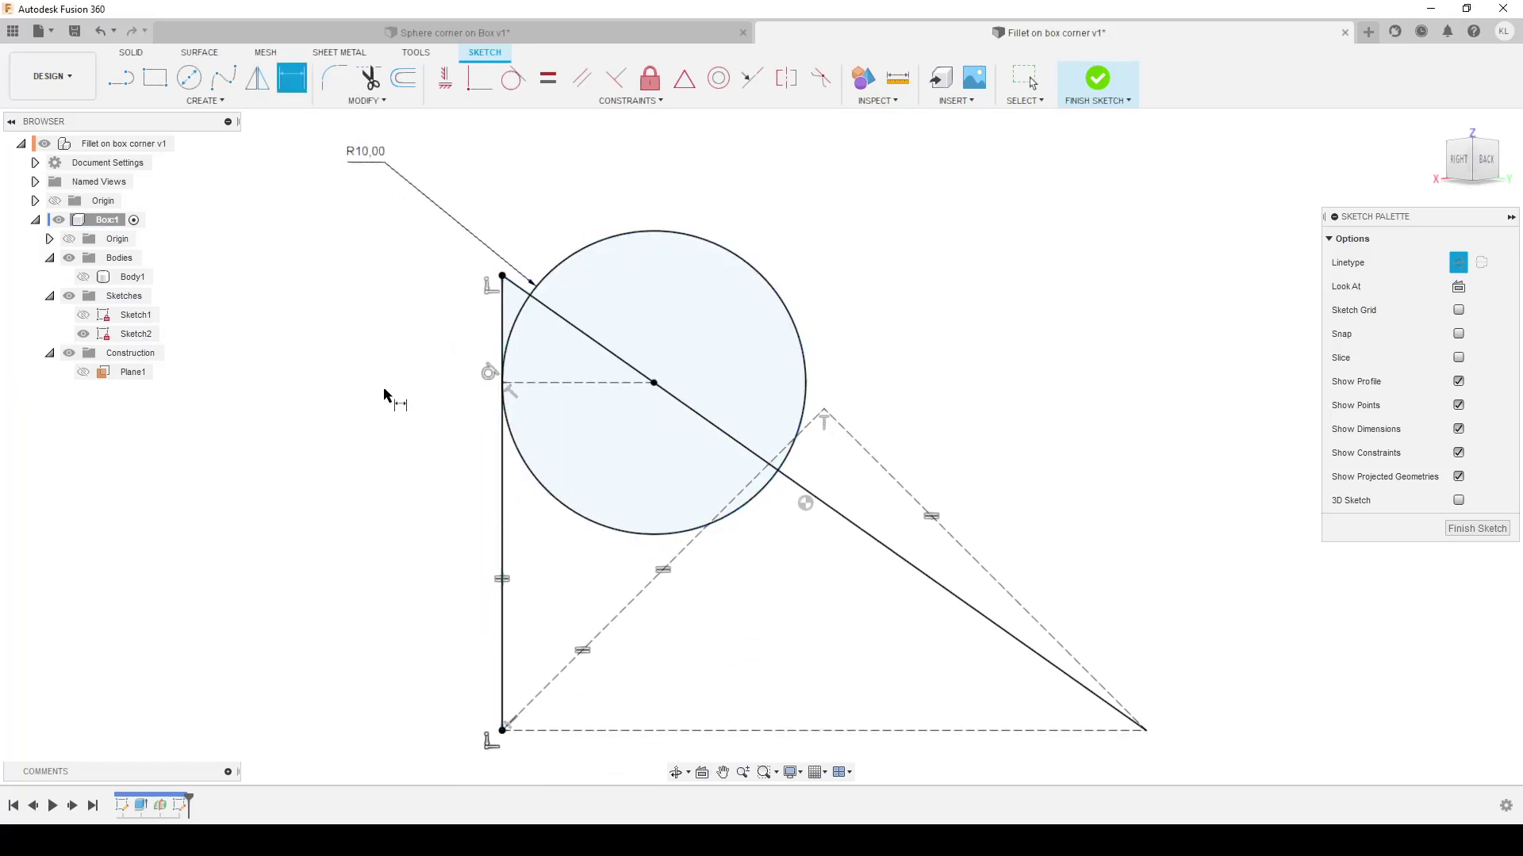
pyautogui.press('Escape')
pyautogui.click(366, 150)
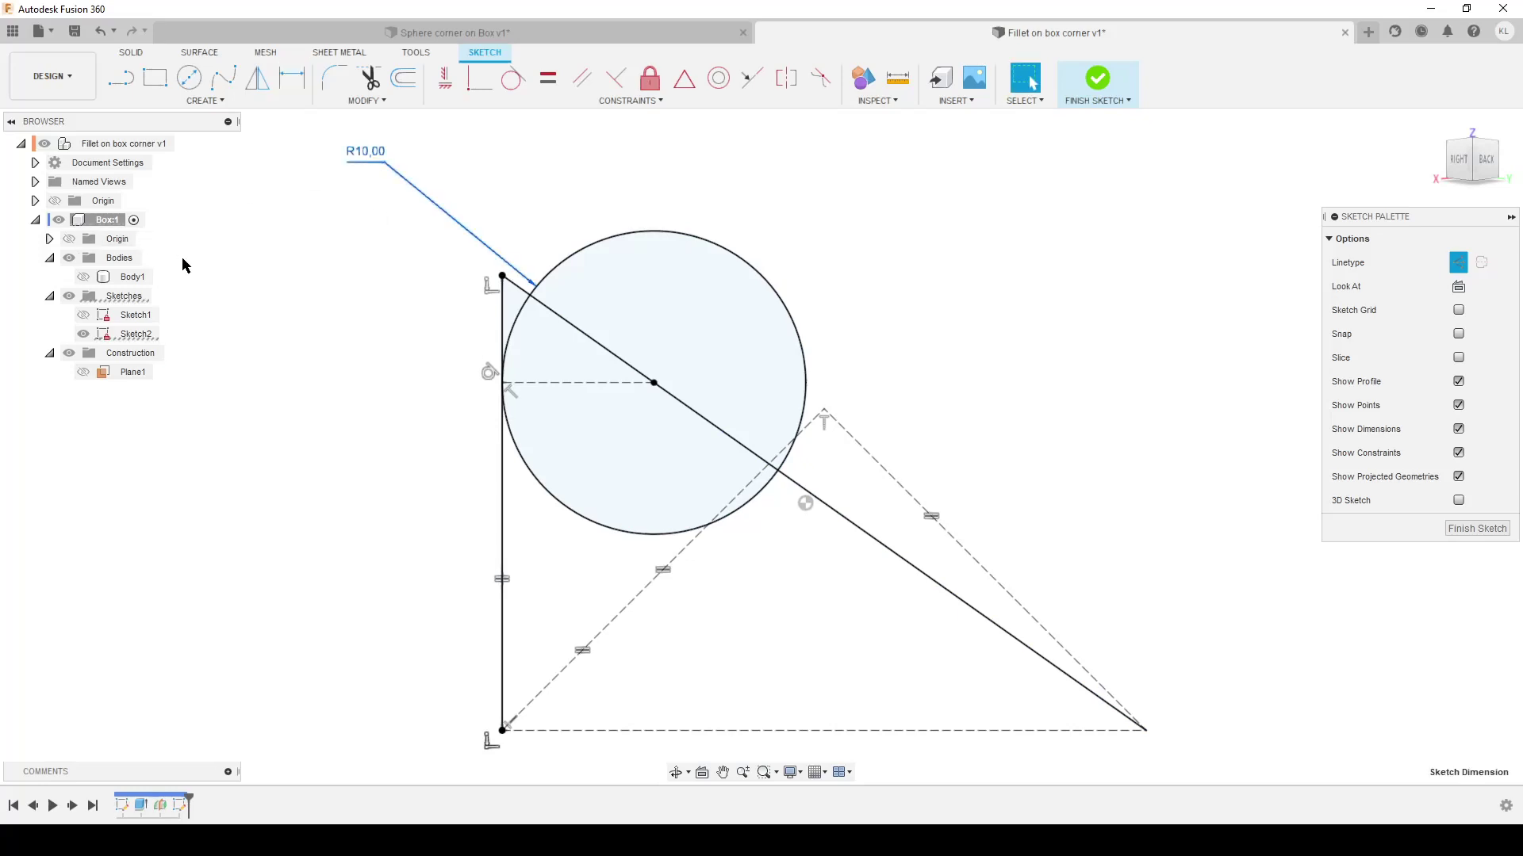
pyautogui.press('Delete')
# Dimension the horizontal centre line 8 mm below the top corner point
pyautogui.press('d')
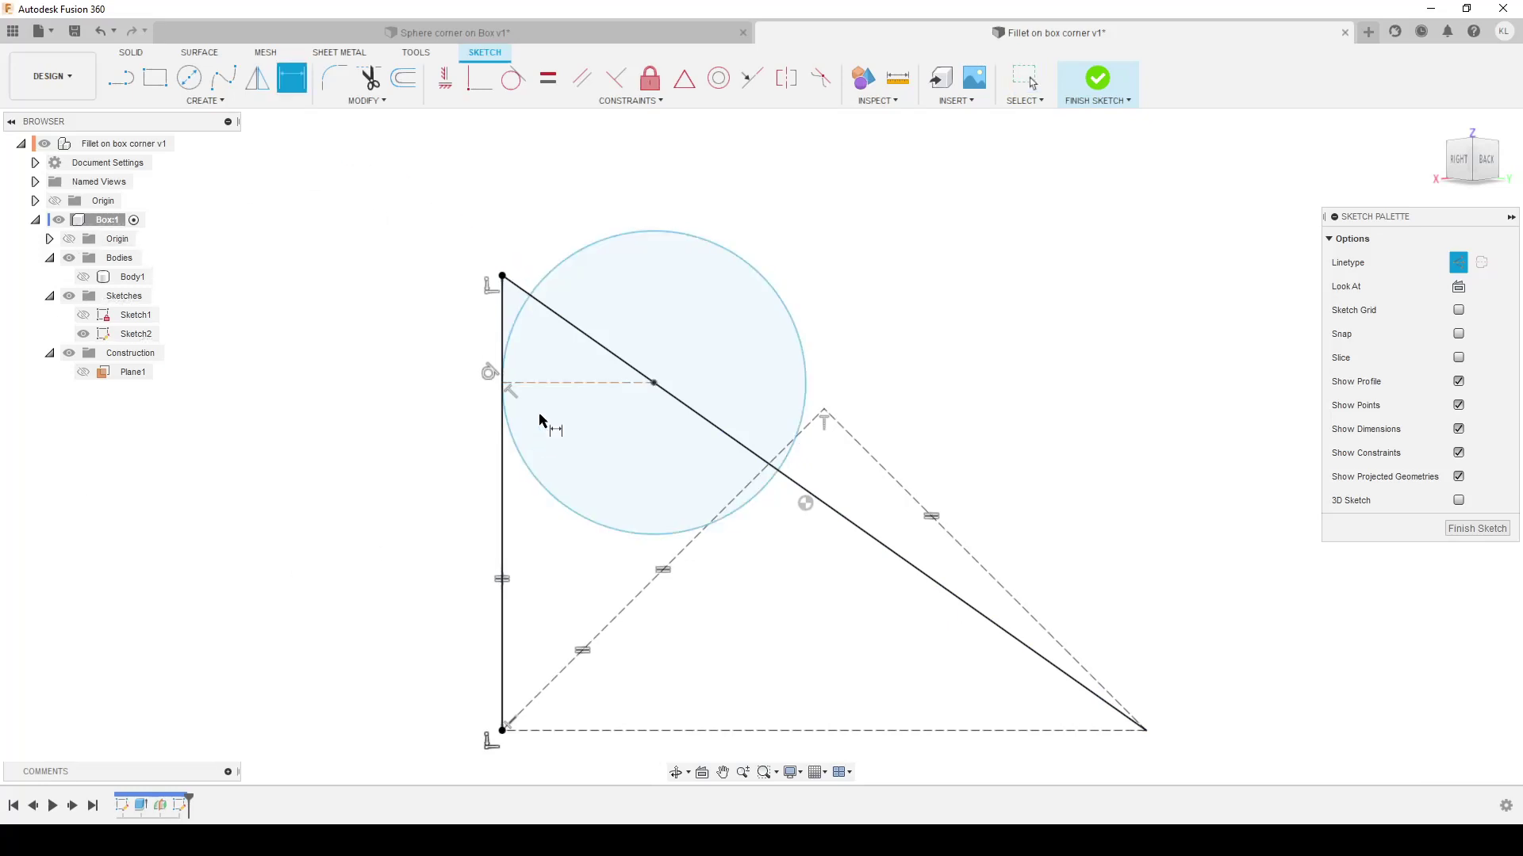
pyautogui.click(568, 383)
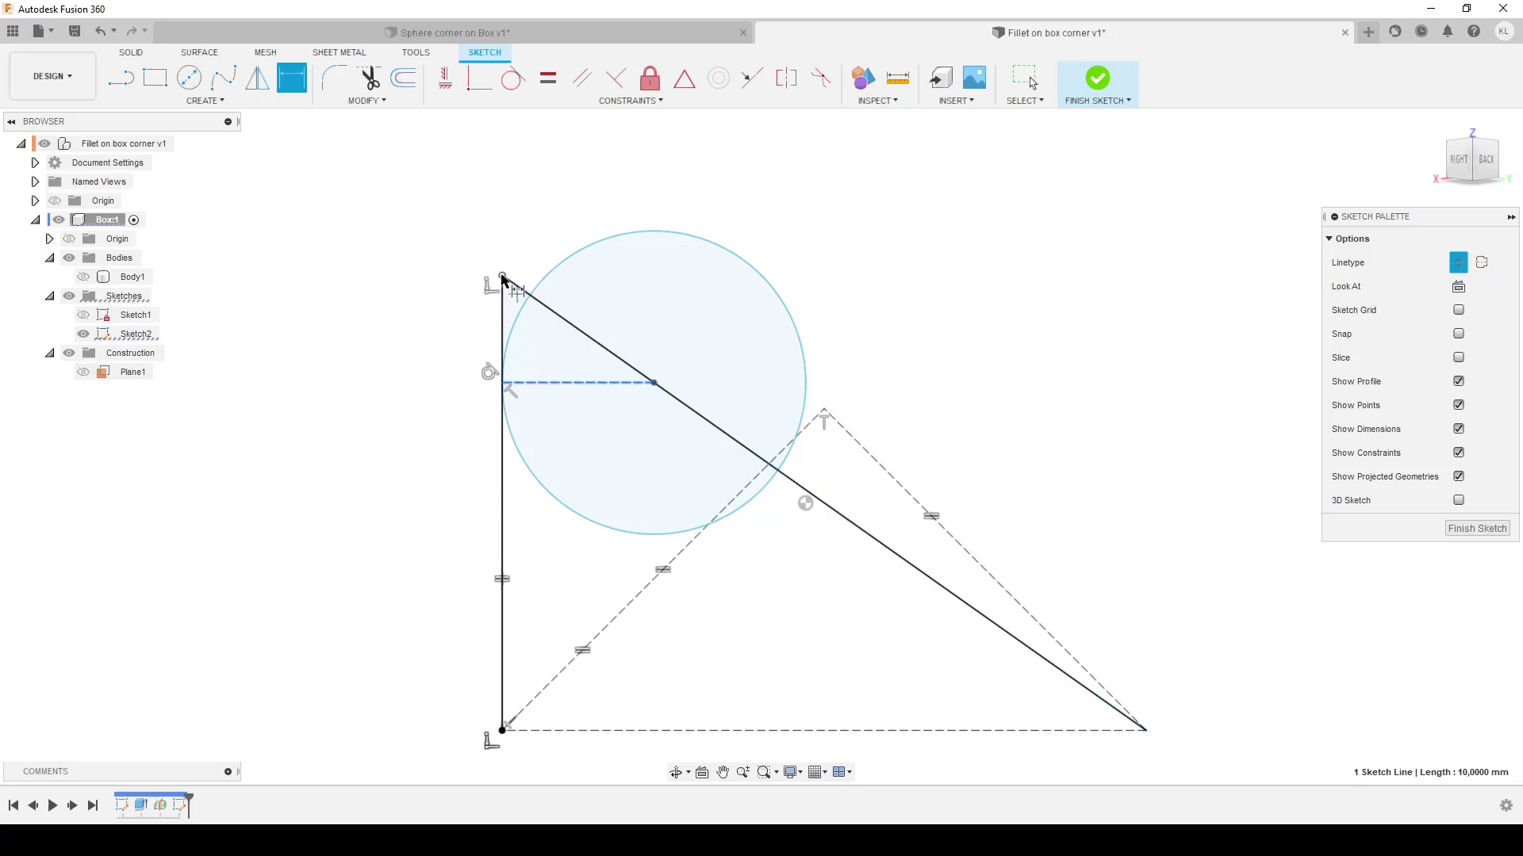
pyautogui.click(502, 277)
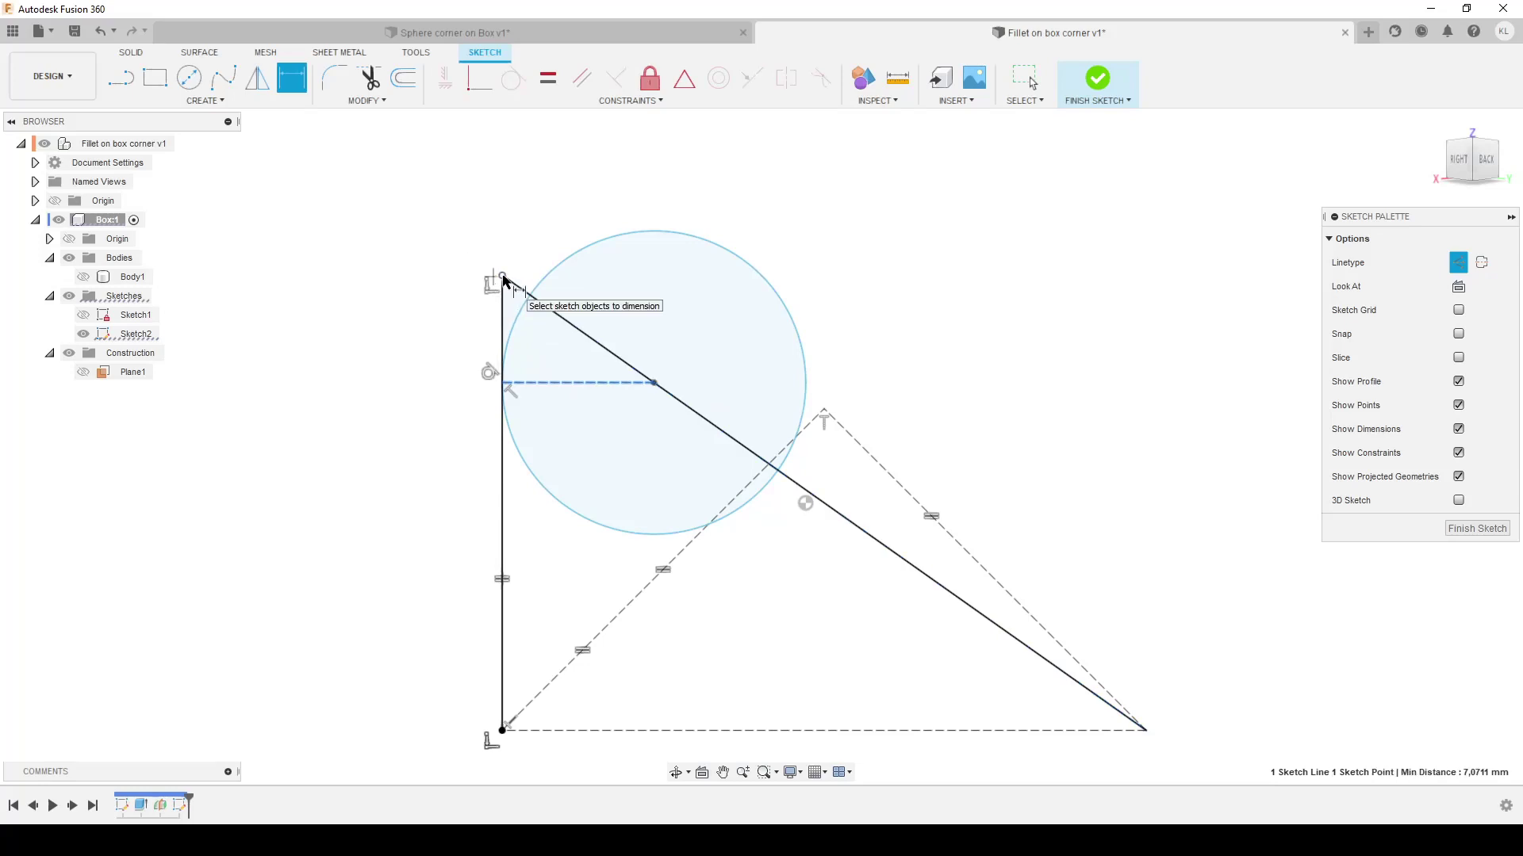
pyautogui.click(329, 295)
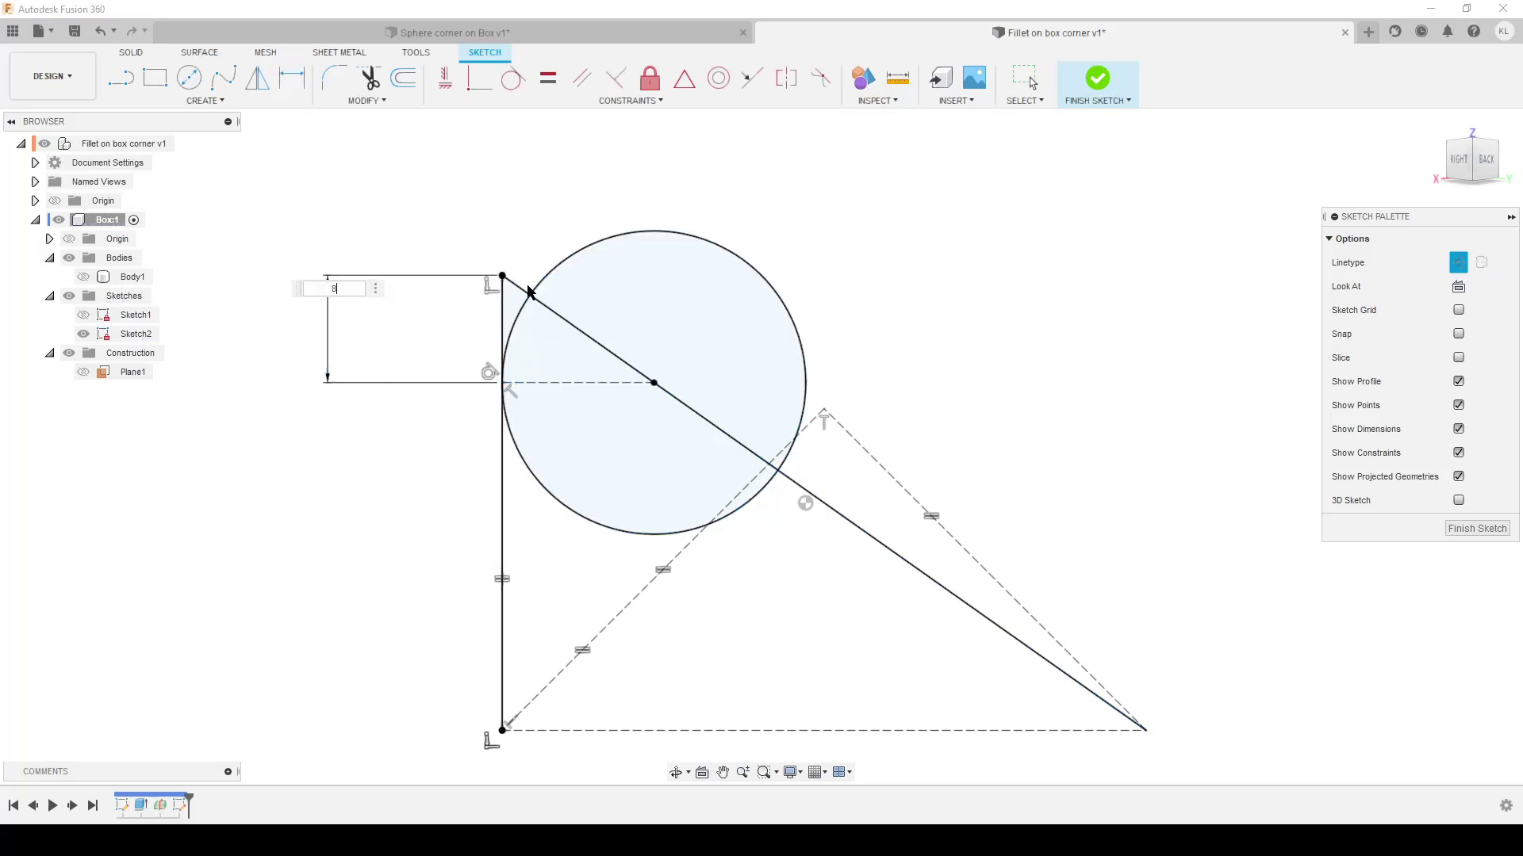
pyautogui.write('8')
pyautogui.press('Return')
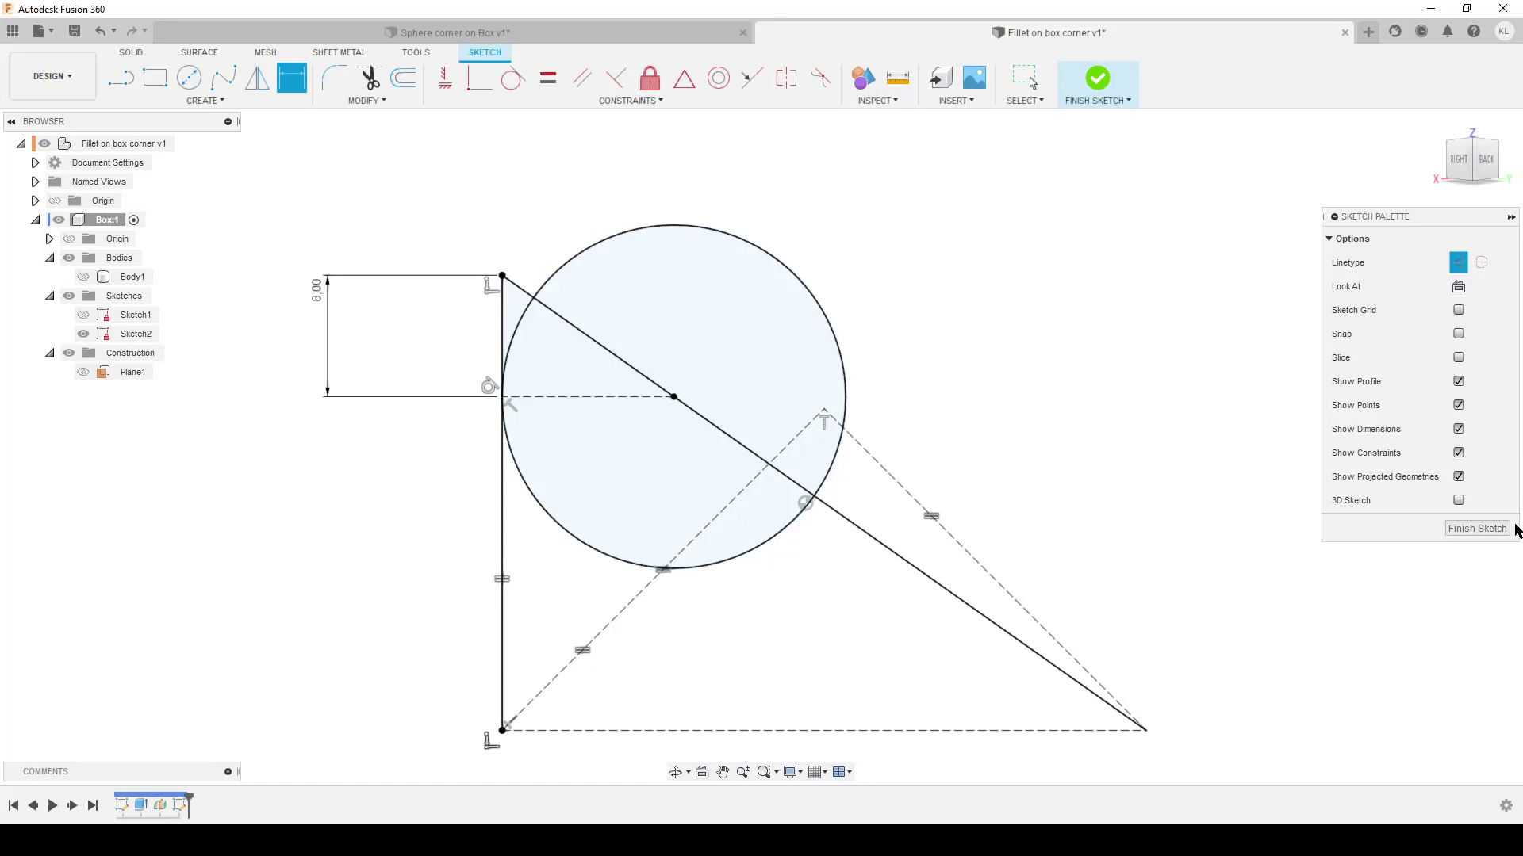
# Finish the sketch
pyautogui.click(1477, 529)
pyautogui.scroll(-3, 470, 536)
pyautogui.scroll(3, 486, 520)
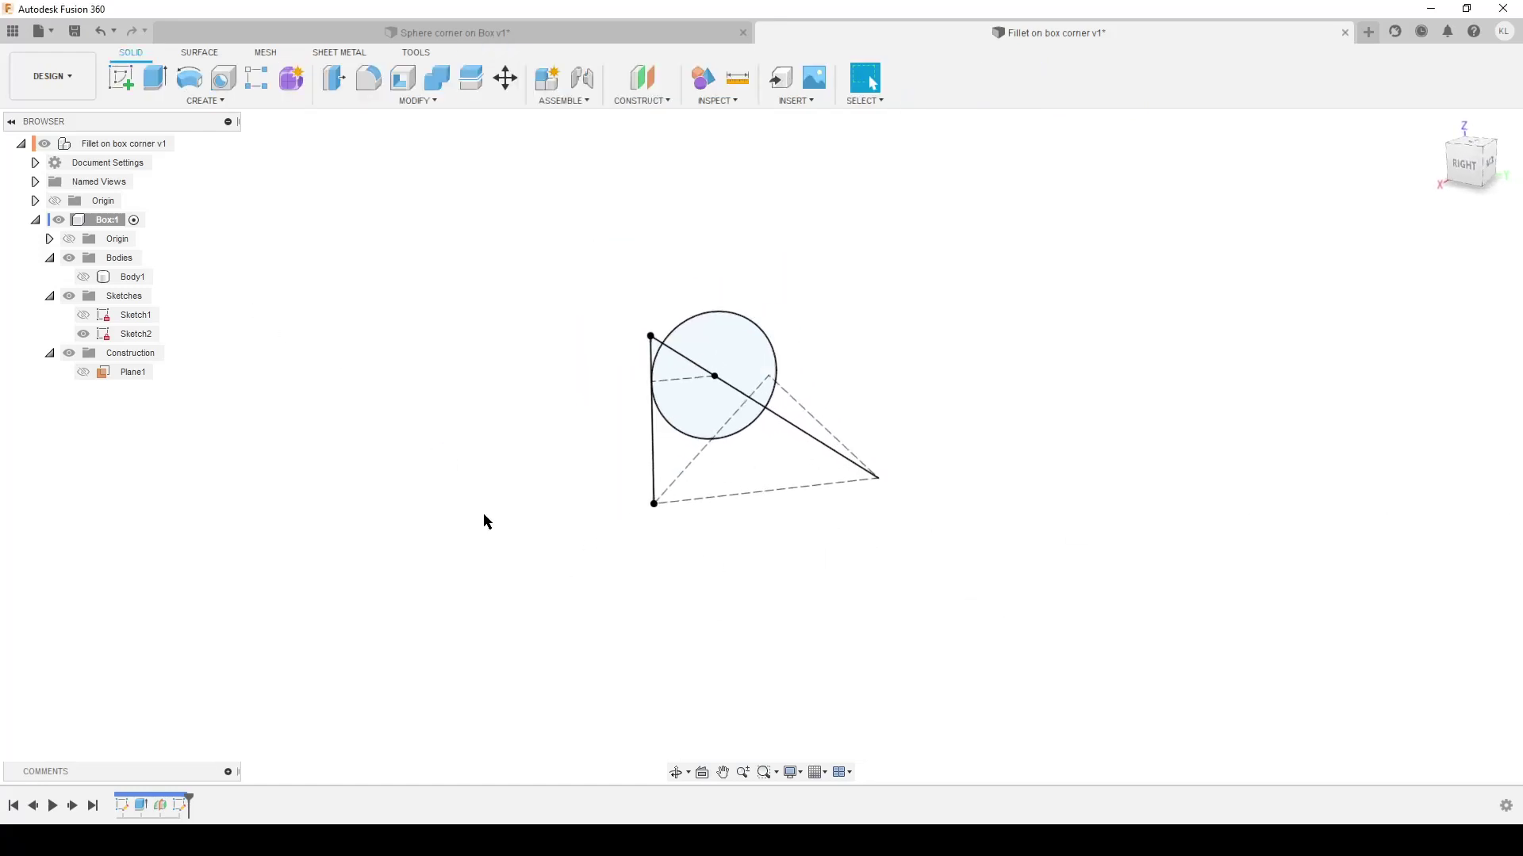
pyautogui.moveTo(491, 473); pyautogui.dragTo(487, 474, button='middle')
# Revolve the small corner region 360° around the diagonal line as a Cut
pyautogui.write('s')
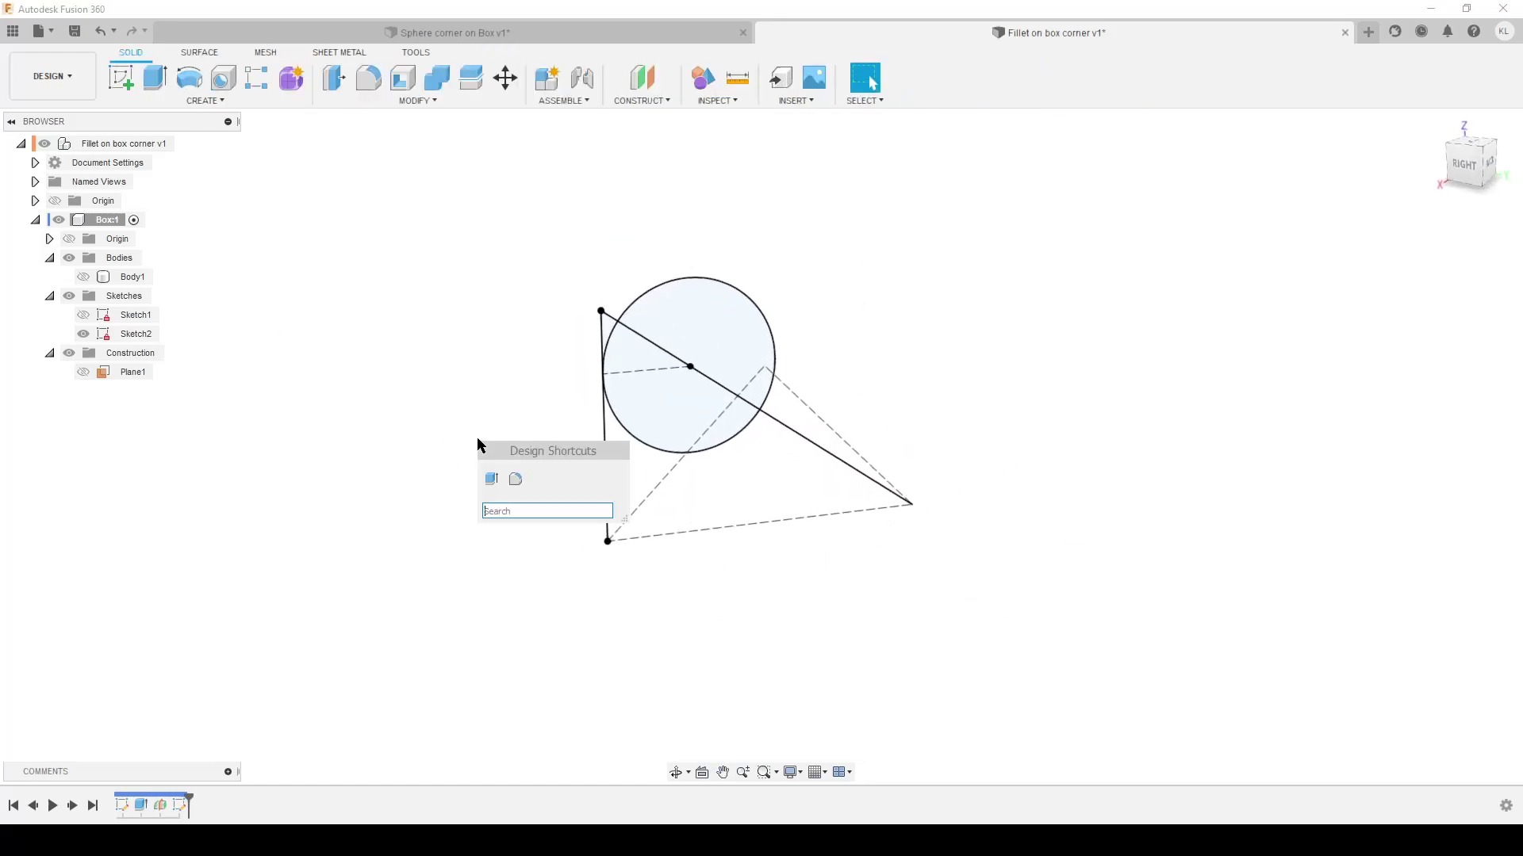
pyautogui.write('rev')
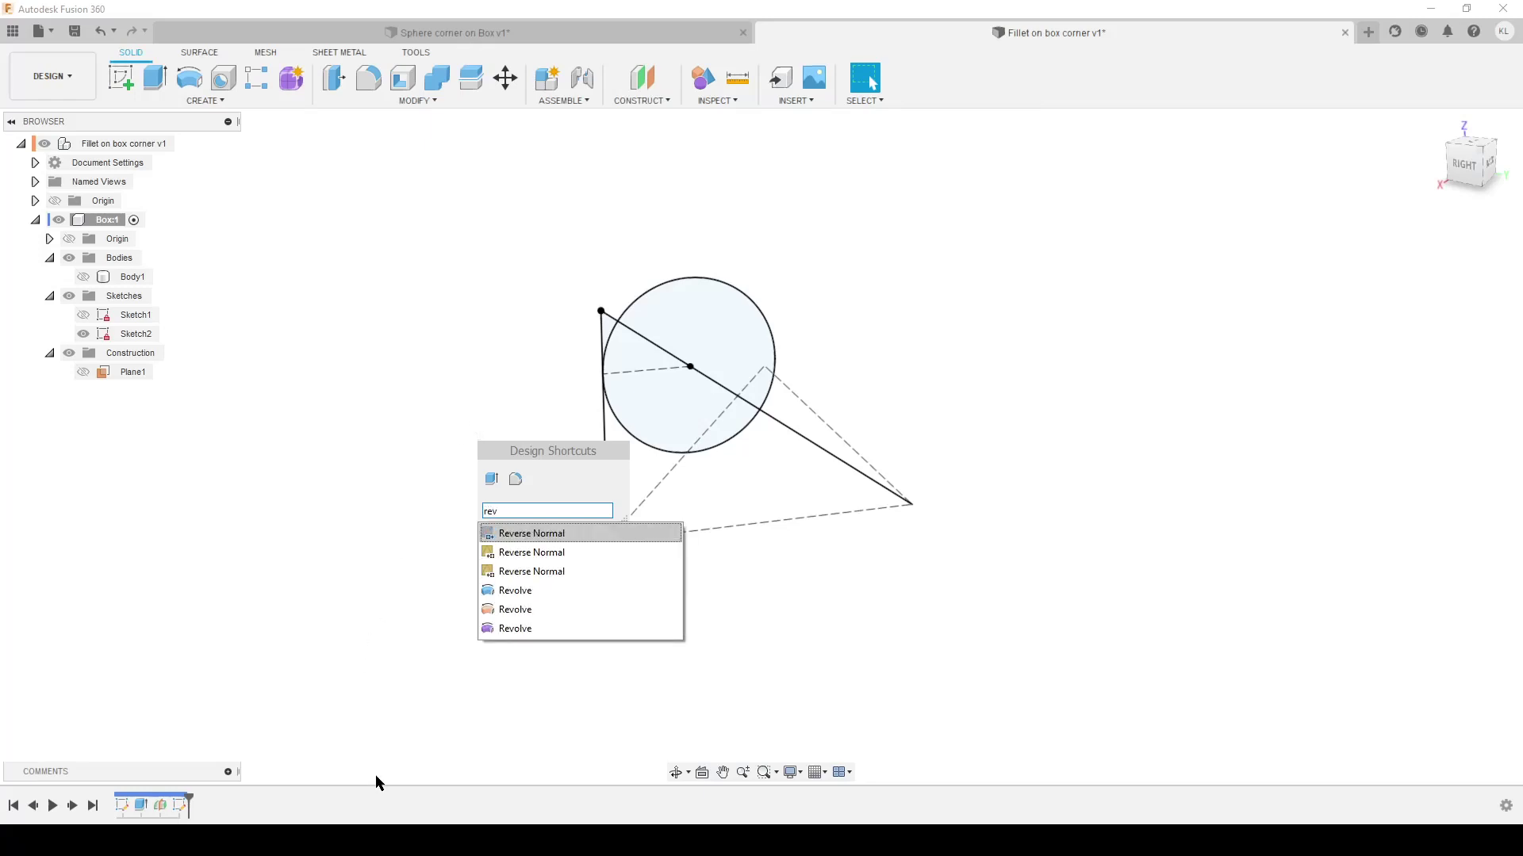
pyautogui.click(509, 595)
pyautogui.scroll(3, 635, 424)
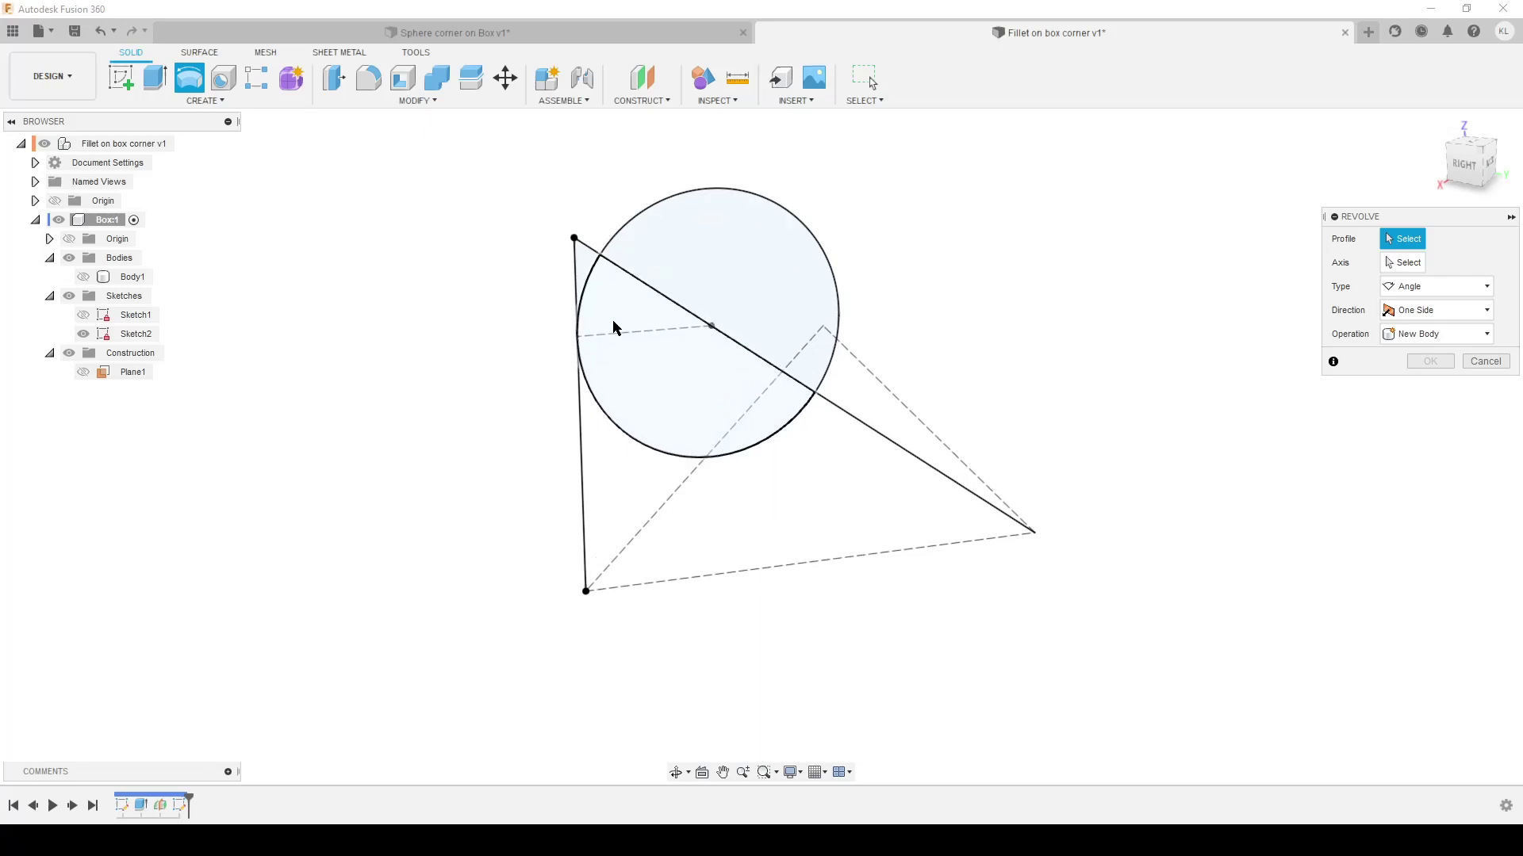
pyautogui.click(585, 266)
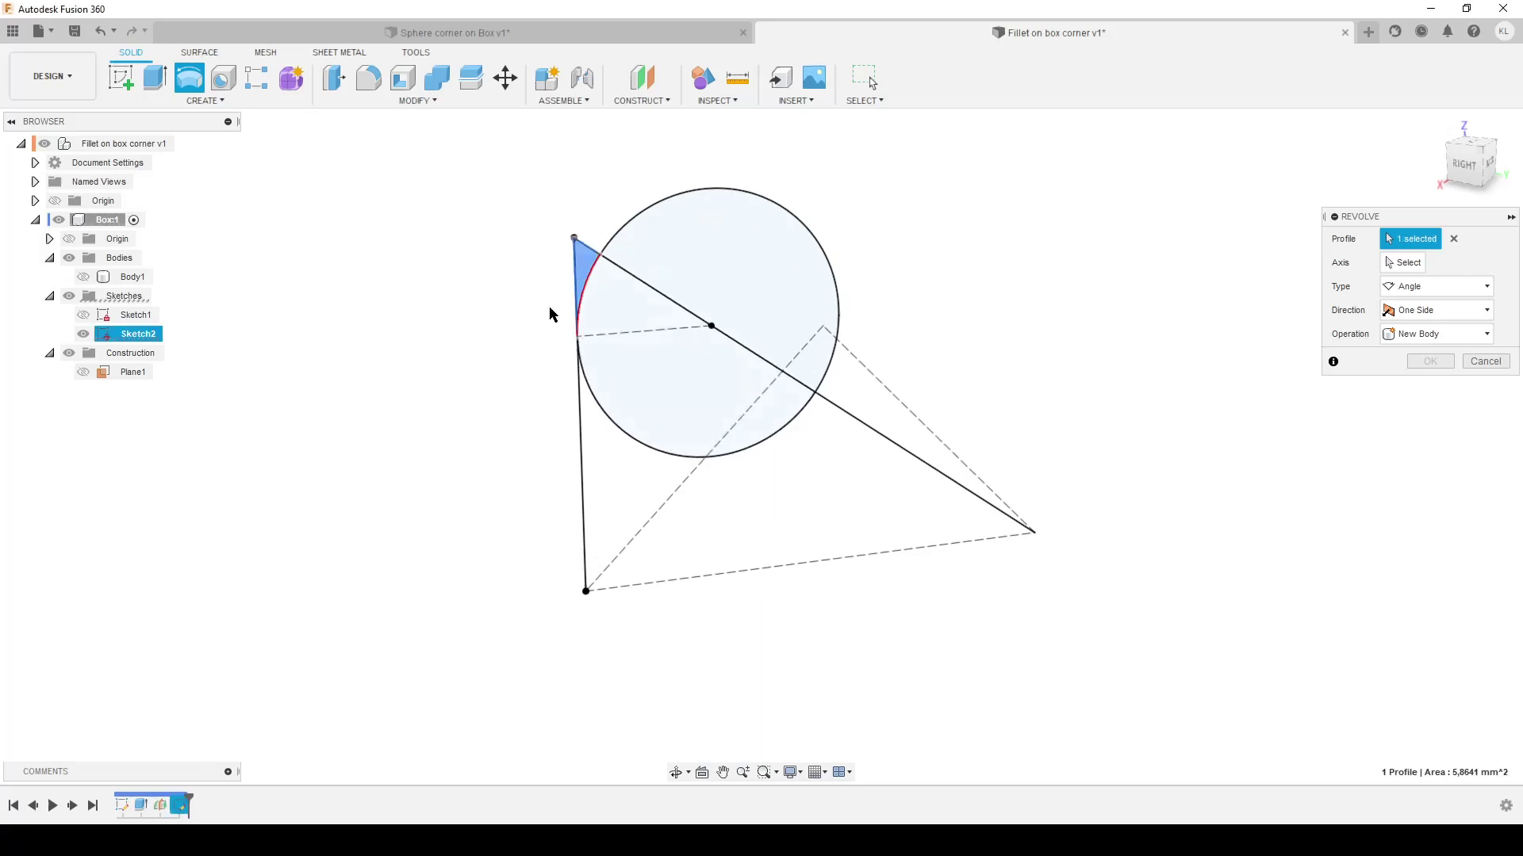
pyautogui.click(1403, 262)
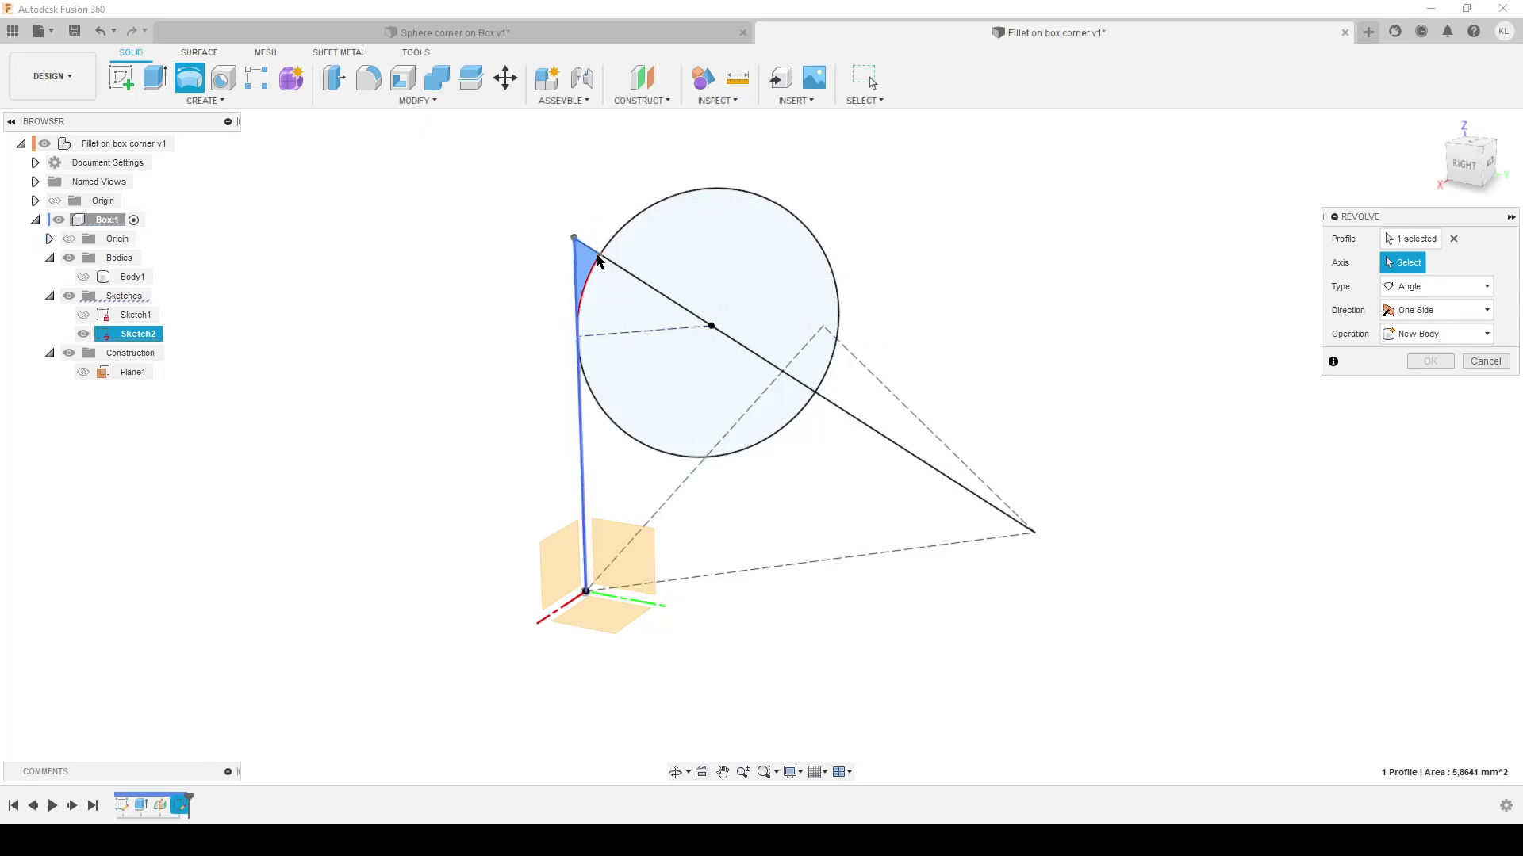
pyautogui.click(646, 290)
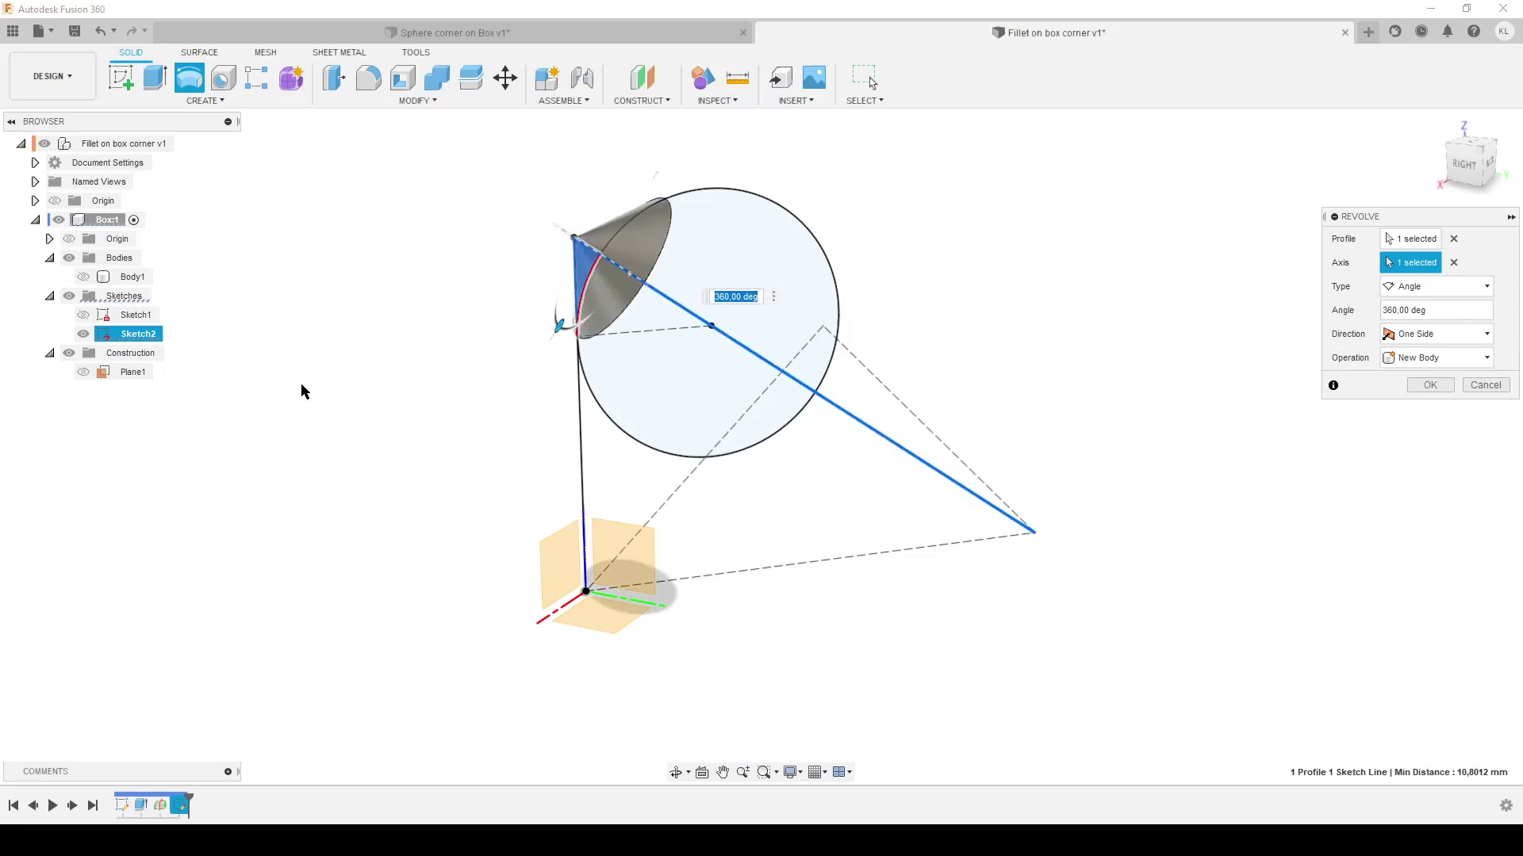
pyautogui.click(83, 277)
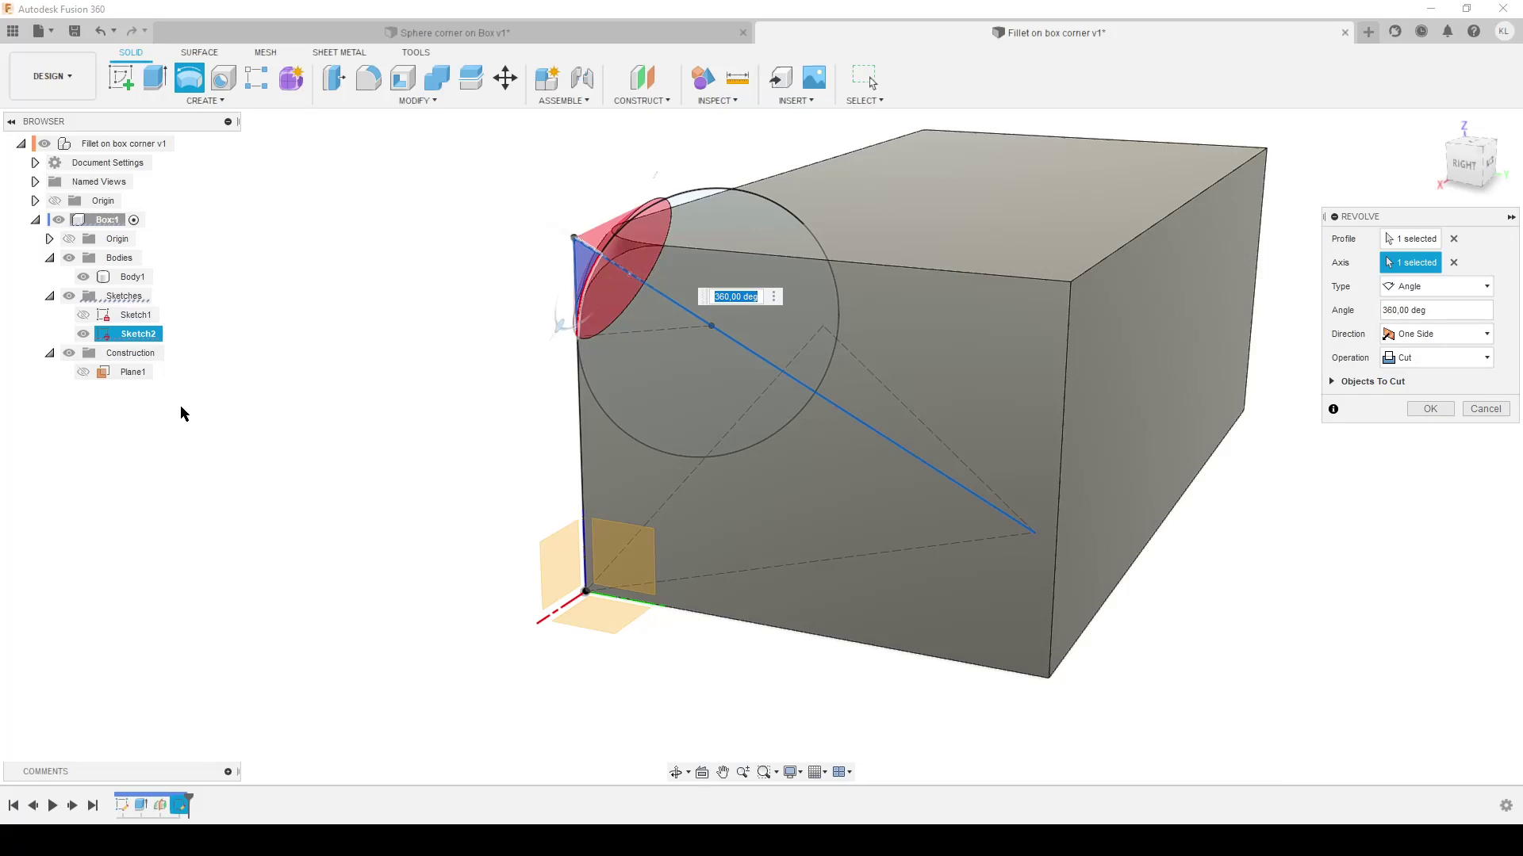
pyautogui.keyDown('shift'); pyautogui.moveTo(181, 412); pyautogui.dragTo(146, 391, button='middle'); pyautogui.keyUp('shift')
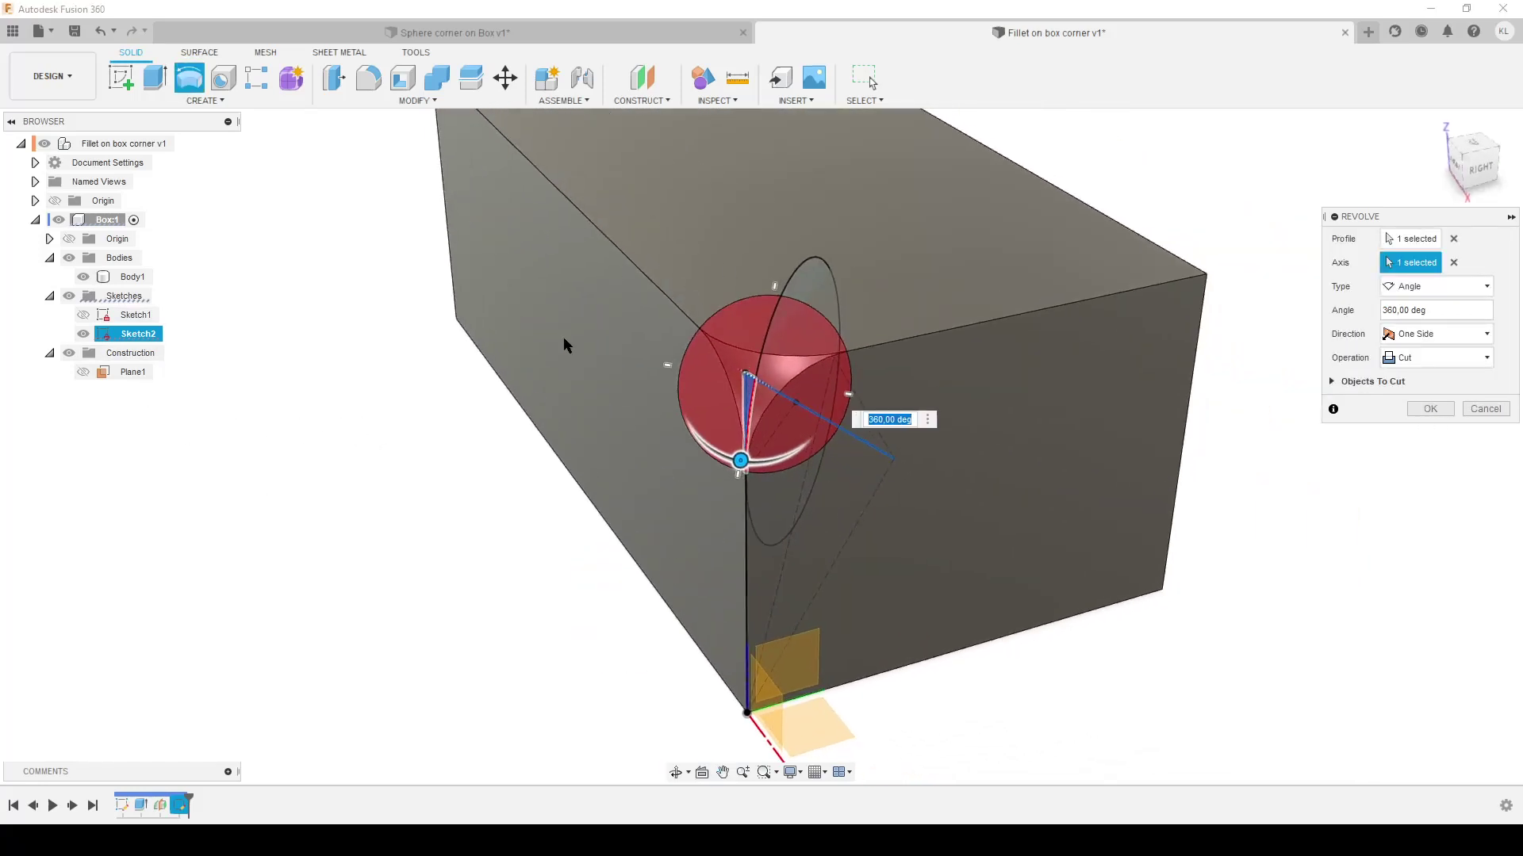
# Apply the revolve cut, then measure the new rounded corner edges
pyautogui.click(1431, 407)
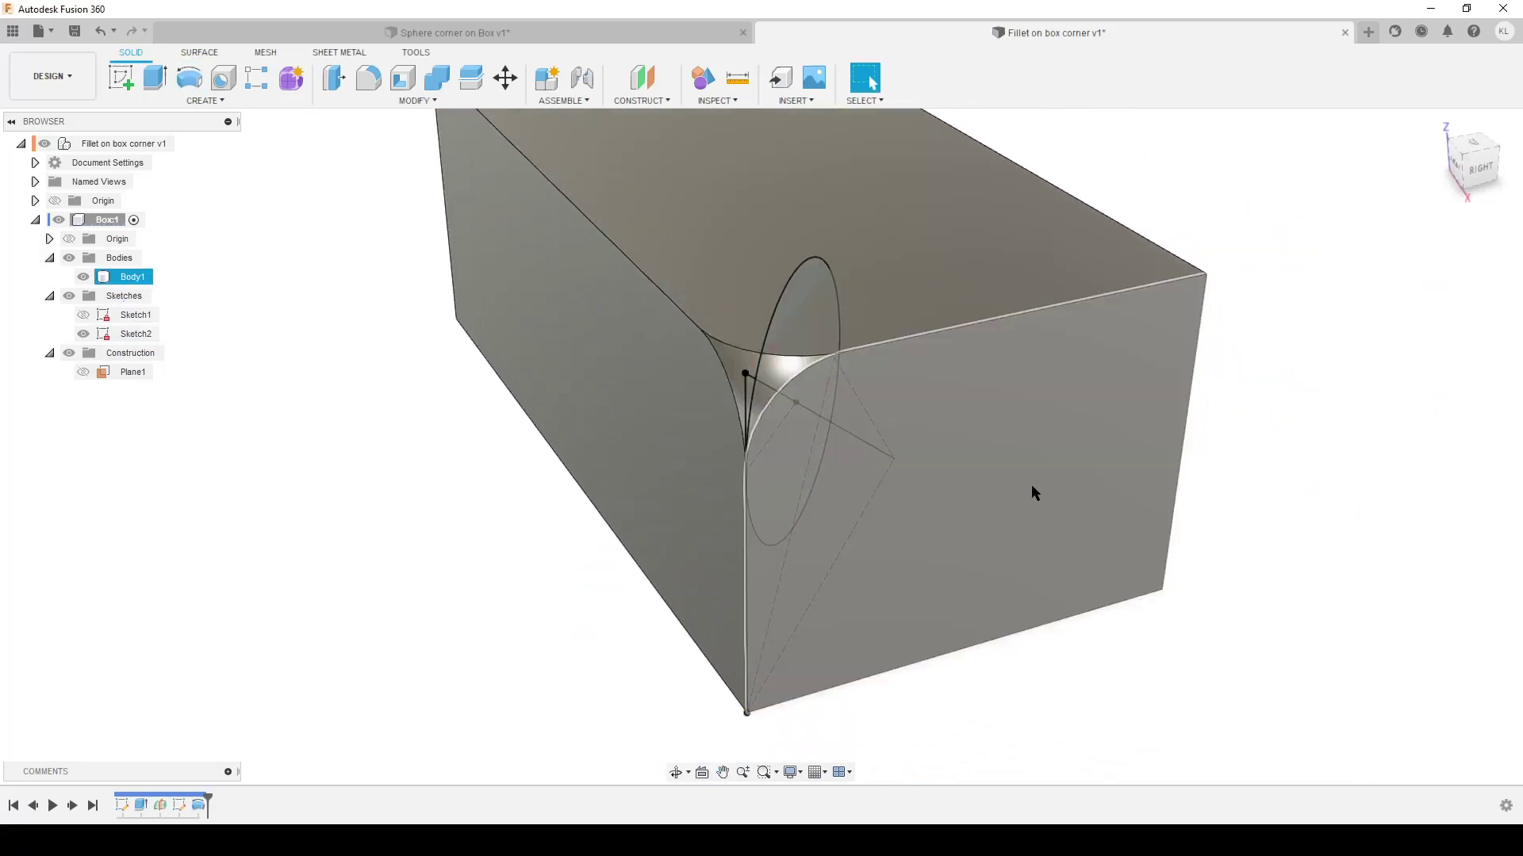
pyautogui.keyDown('shift'); pyautogui.moveTo(479, 568); pyautogui.dragTo(521, 592, button='middle'); pyautogui.keyUp('shift')
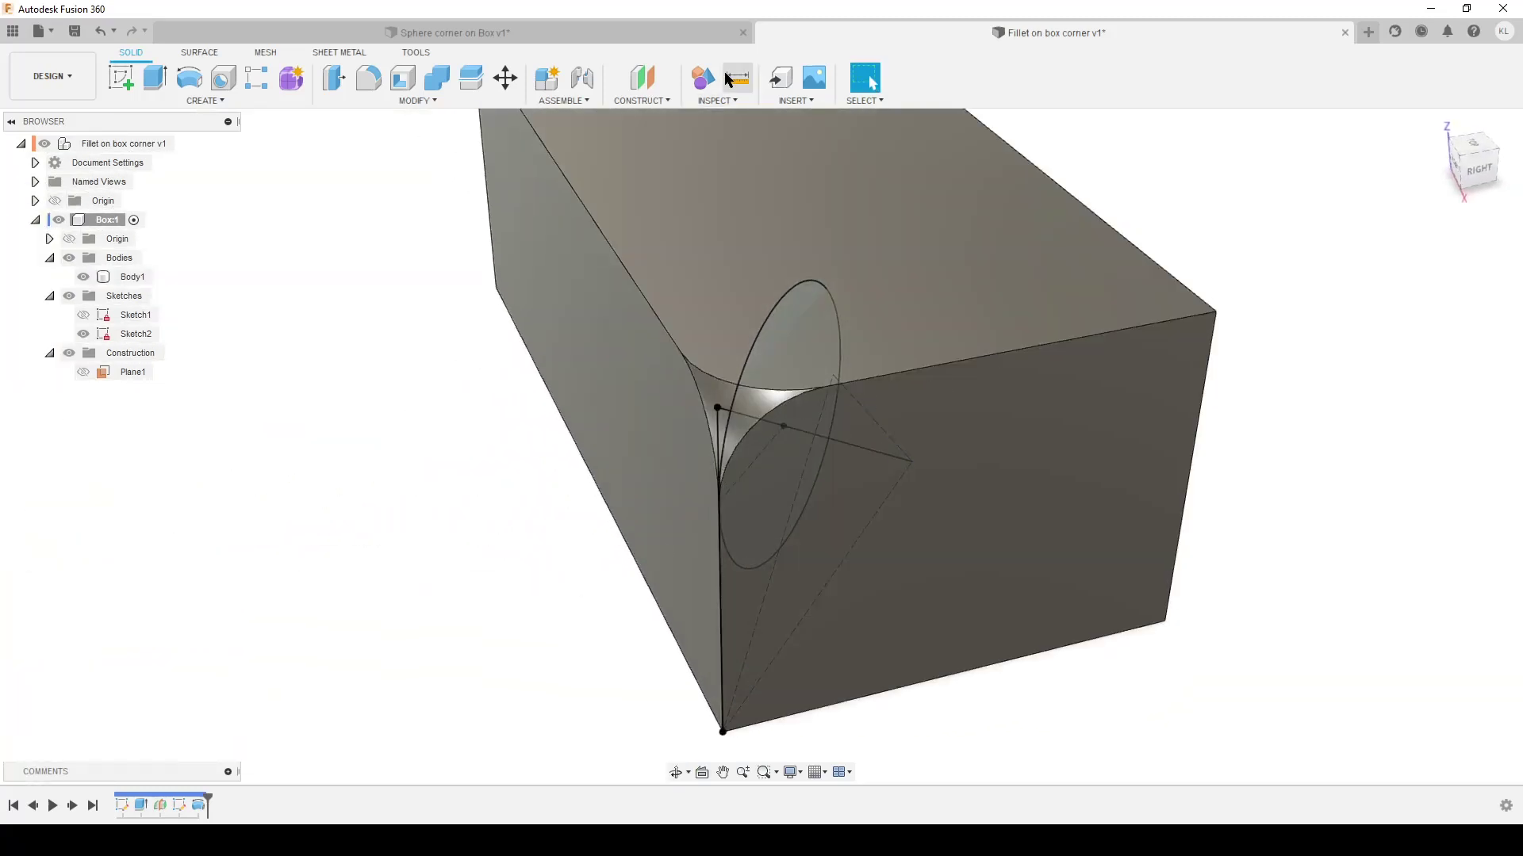
pyautogui.click(737, 77)
pyautogui.click(752, 388)
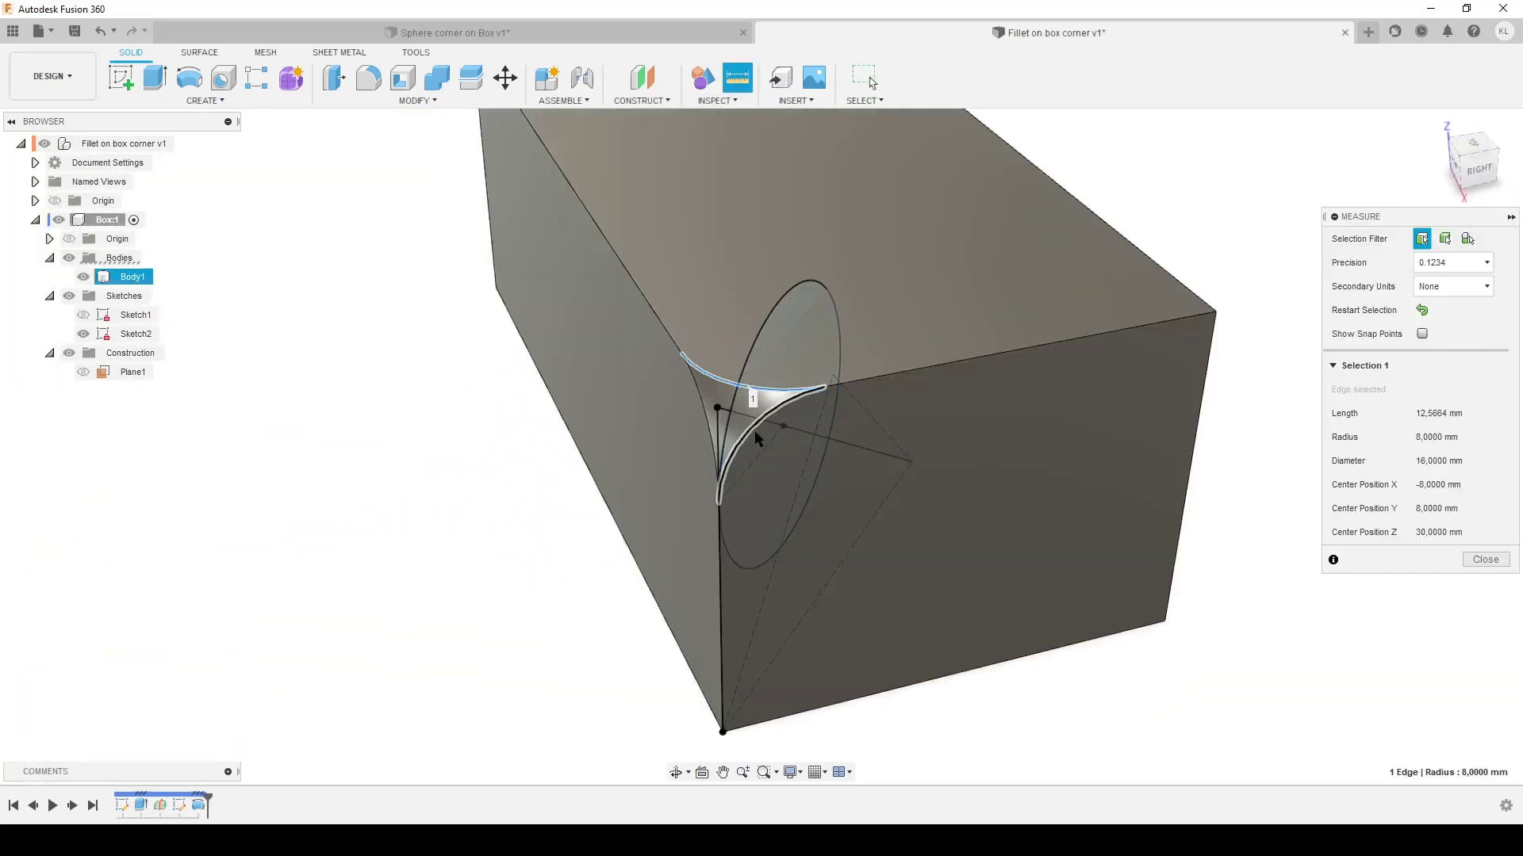
pyautogui.click(772, 425)
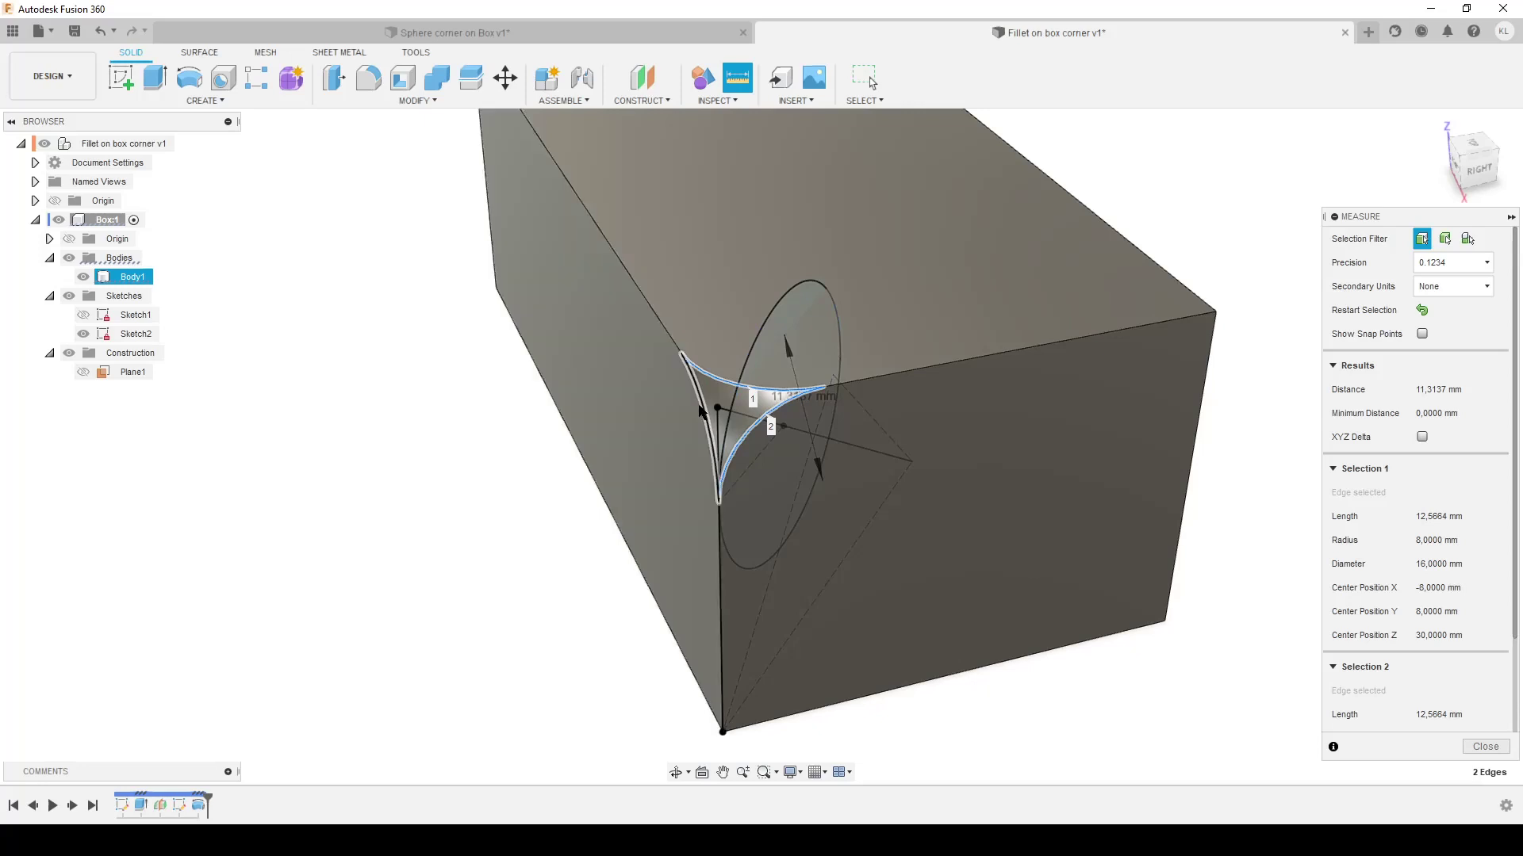
# Measure the 11,3137 mm distance between the top and left rounded-corner edges, then close Measure
pyautogui.click(705, 420)
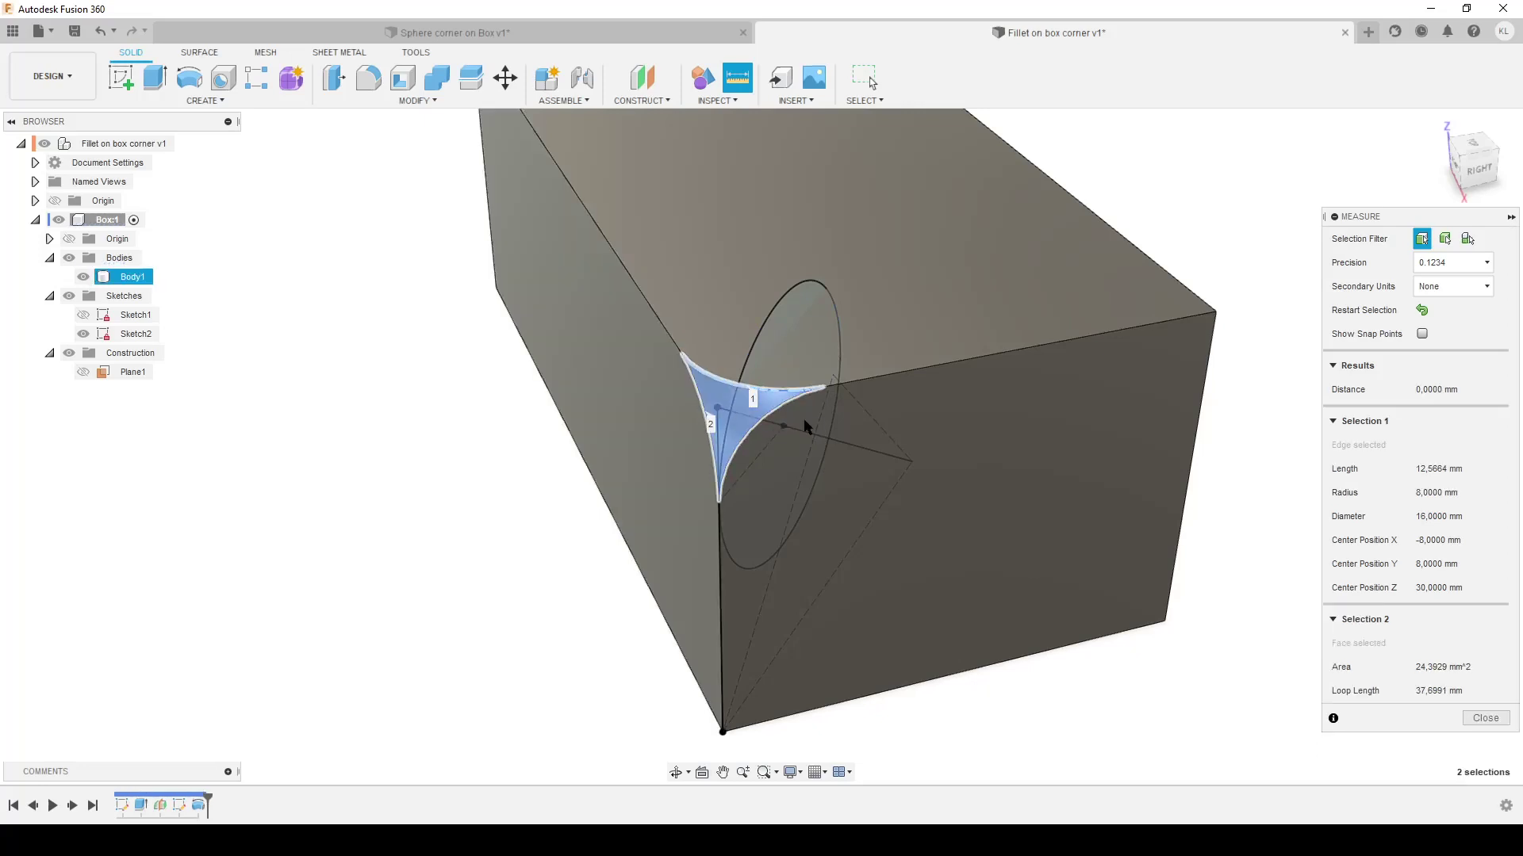
pyautogui.click(1420, 314)
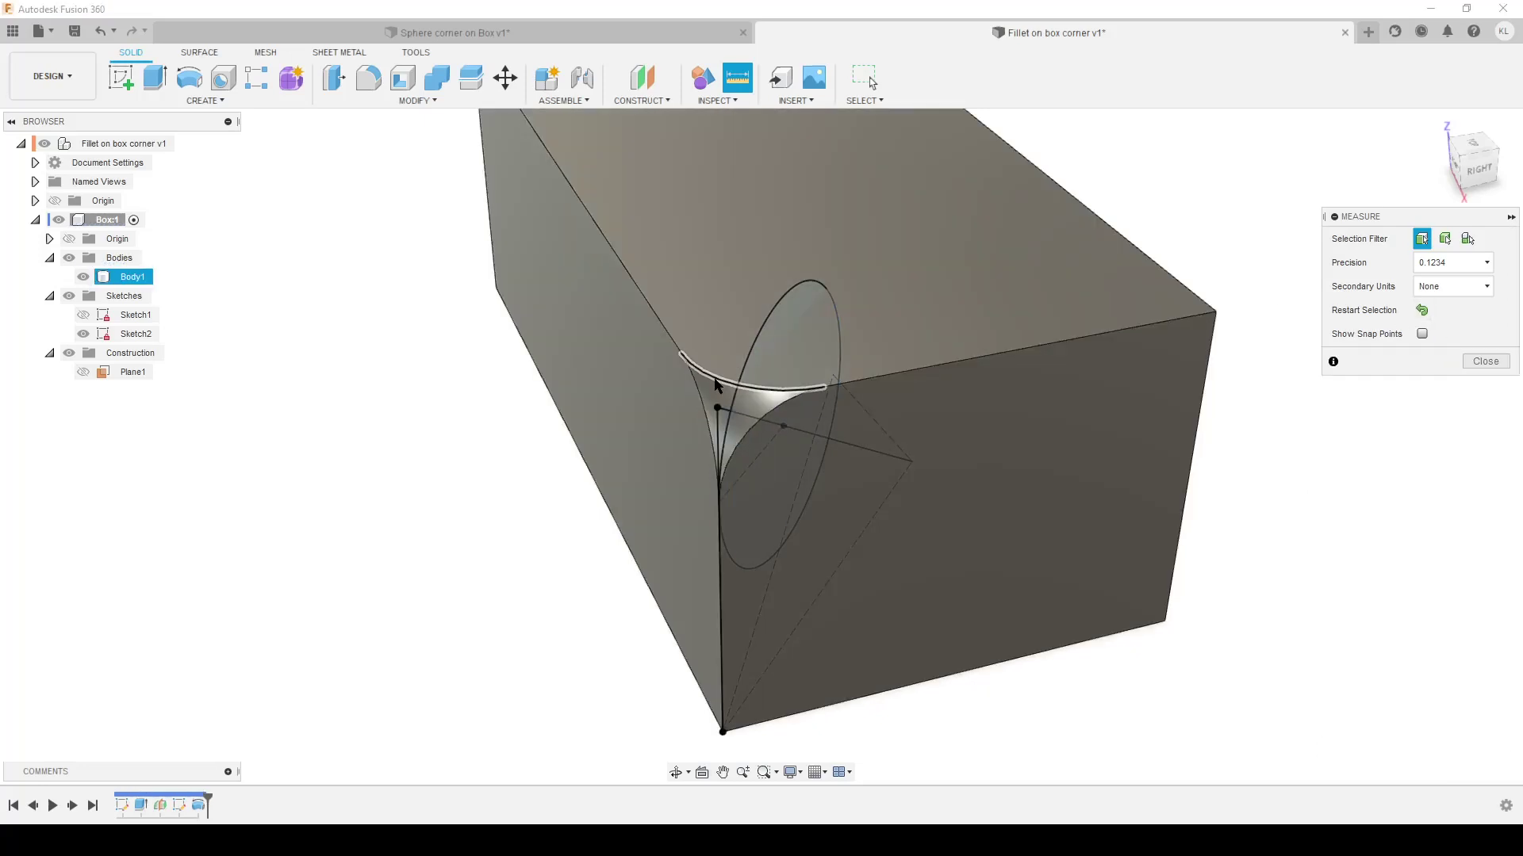
pyautogui.click(708, 369)
pyautogui.click(705, 408)
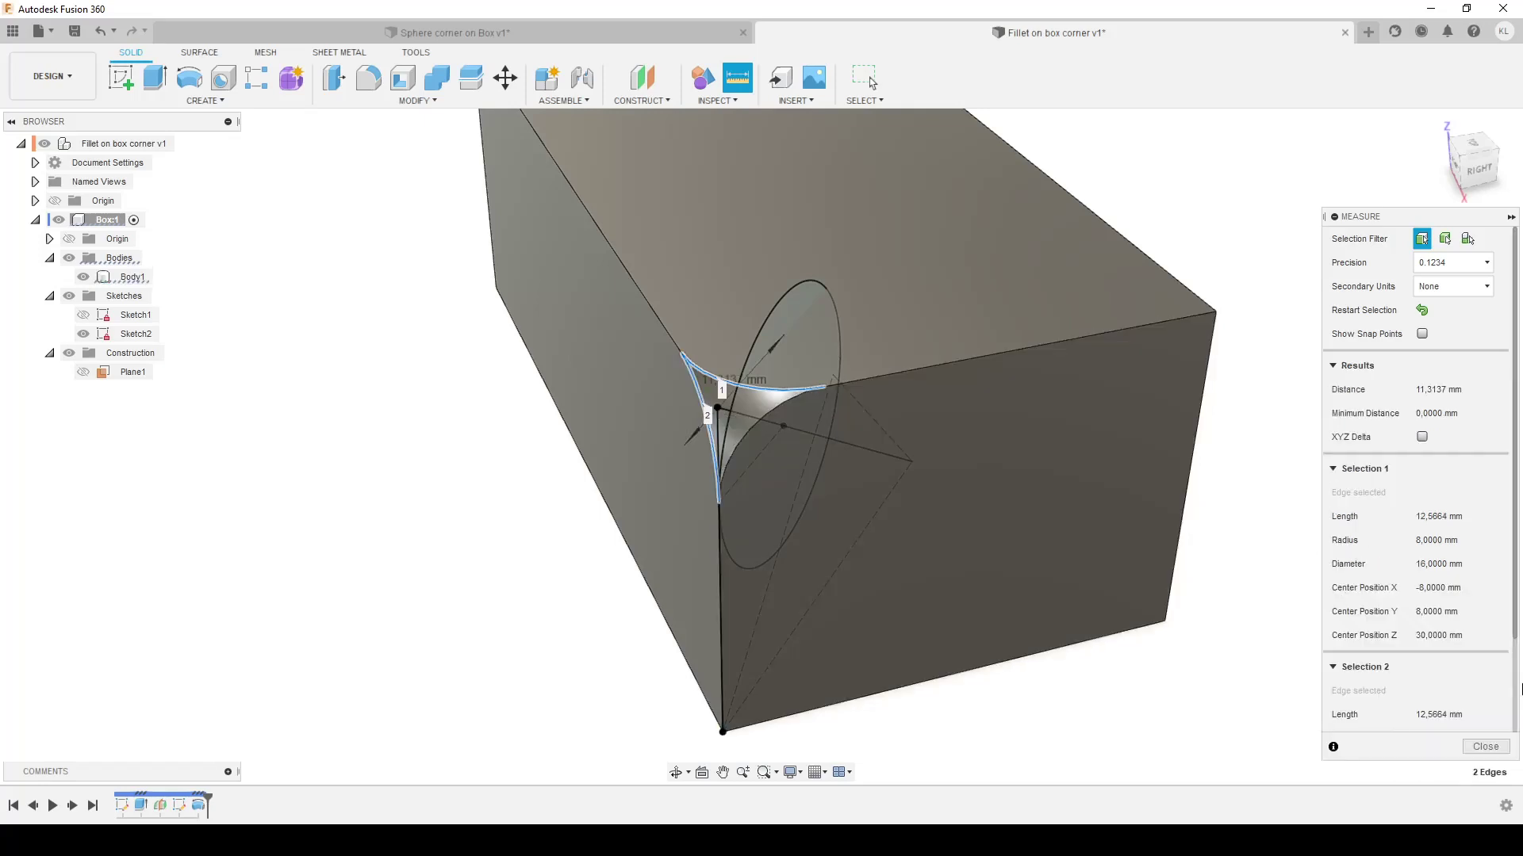
pyautogui.click(1485, 749)
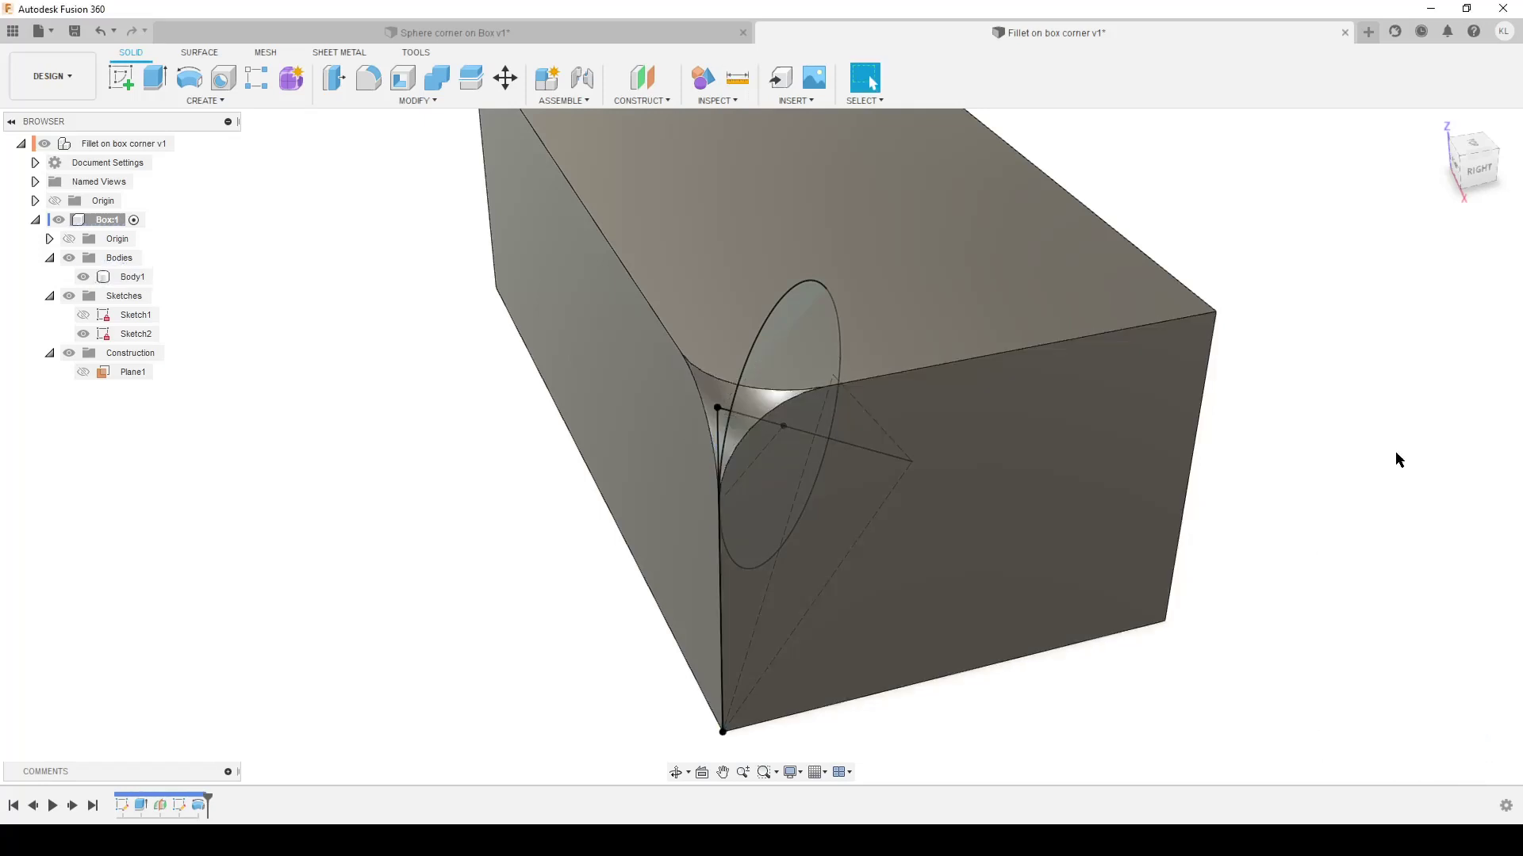
pyautogui.click(1455, 150)
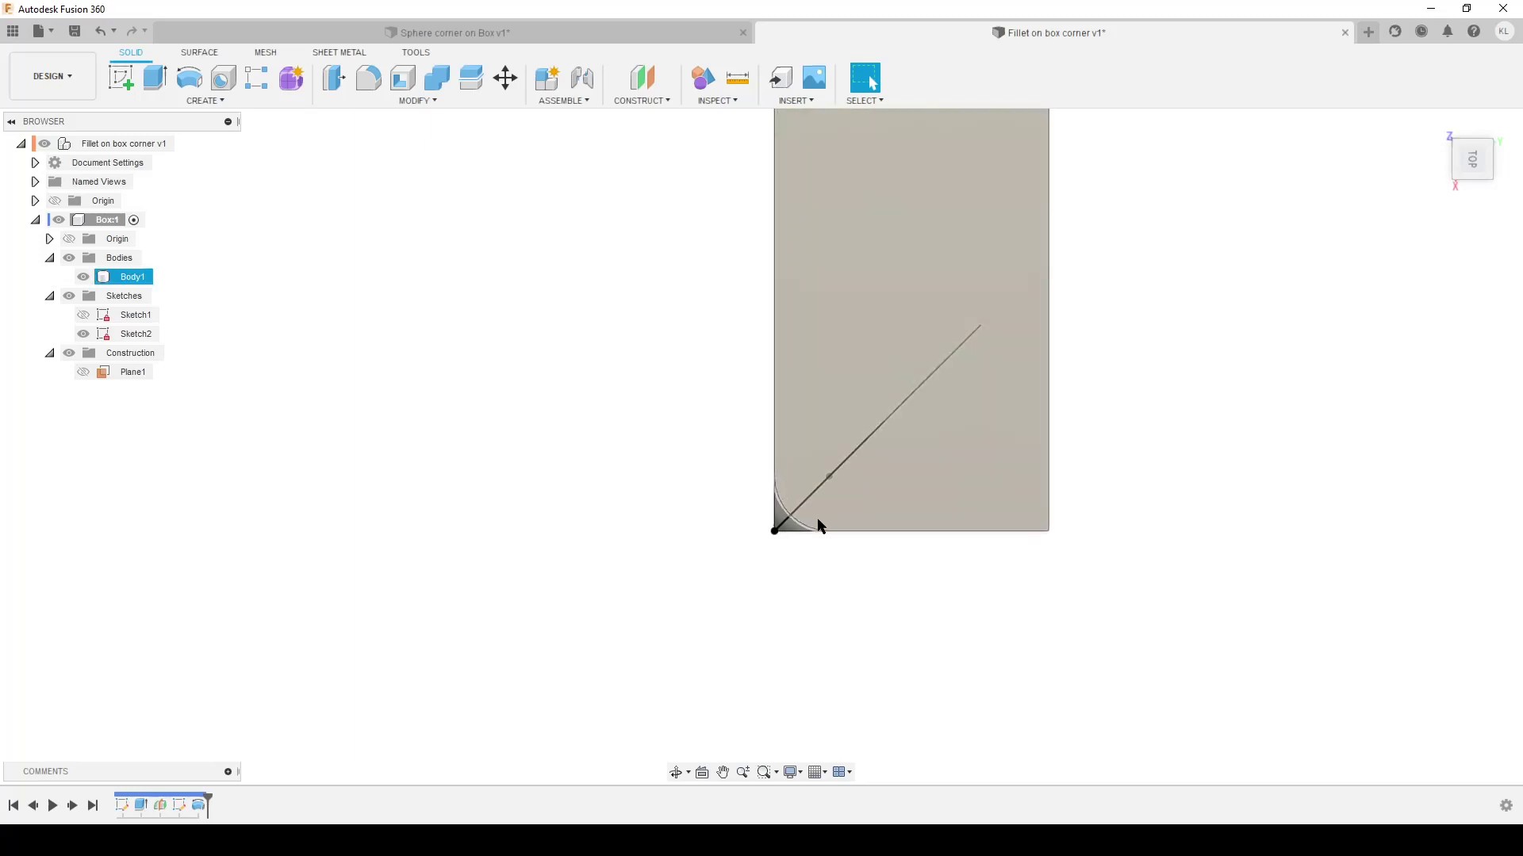
pyautogui.scroll(3, 798, 511)
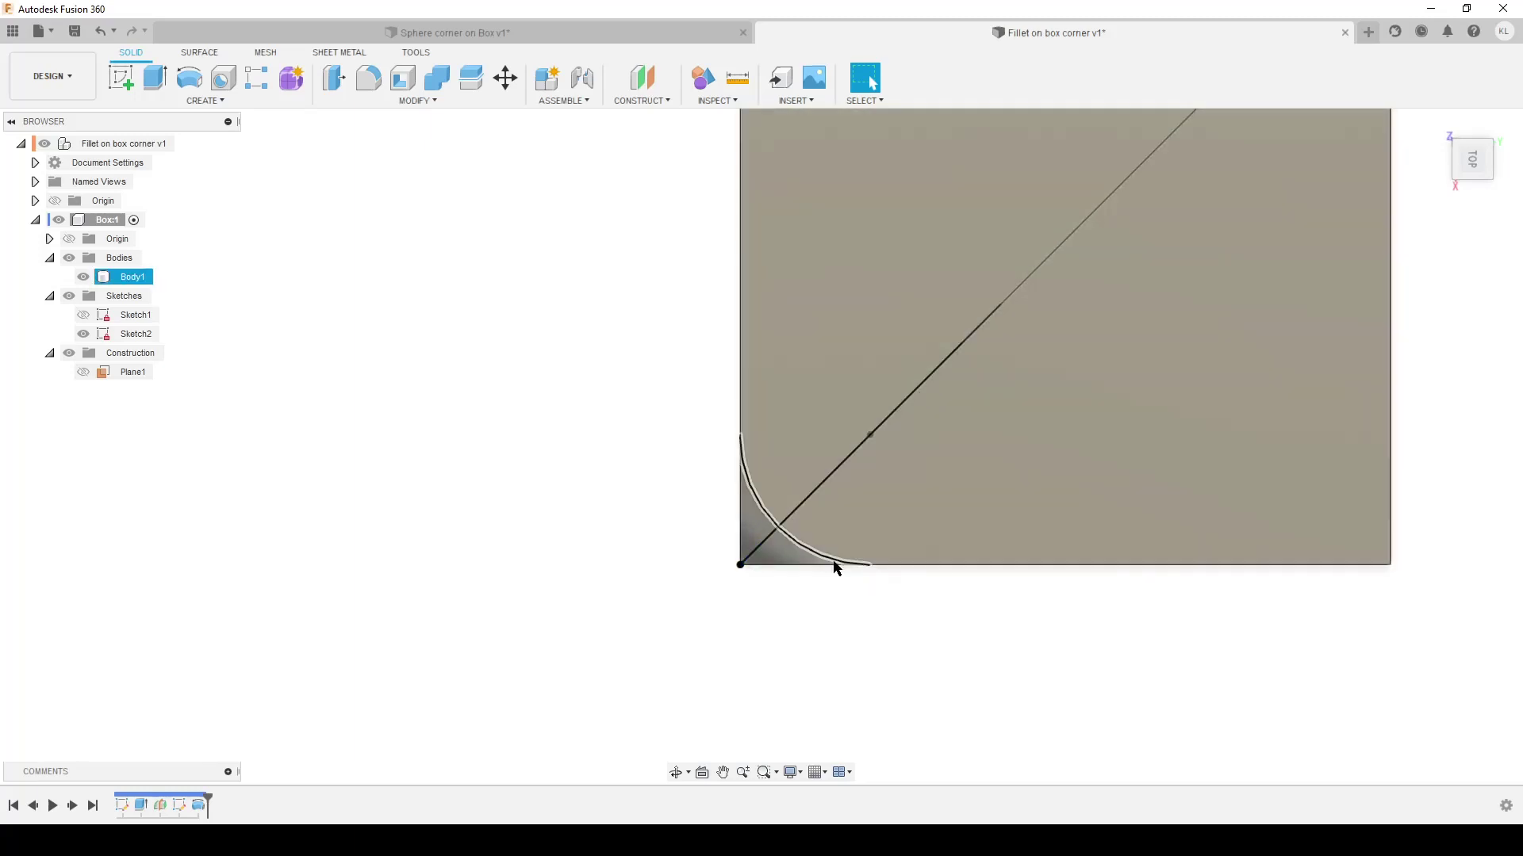
pyautogui.scroll(-1, 888, 646)
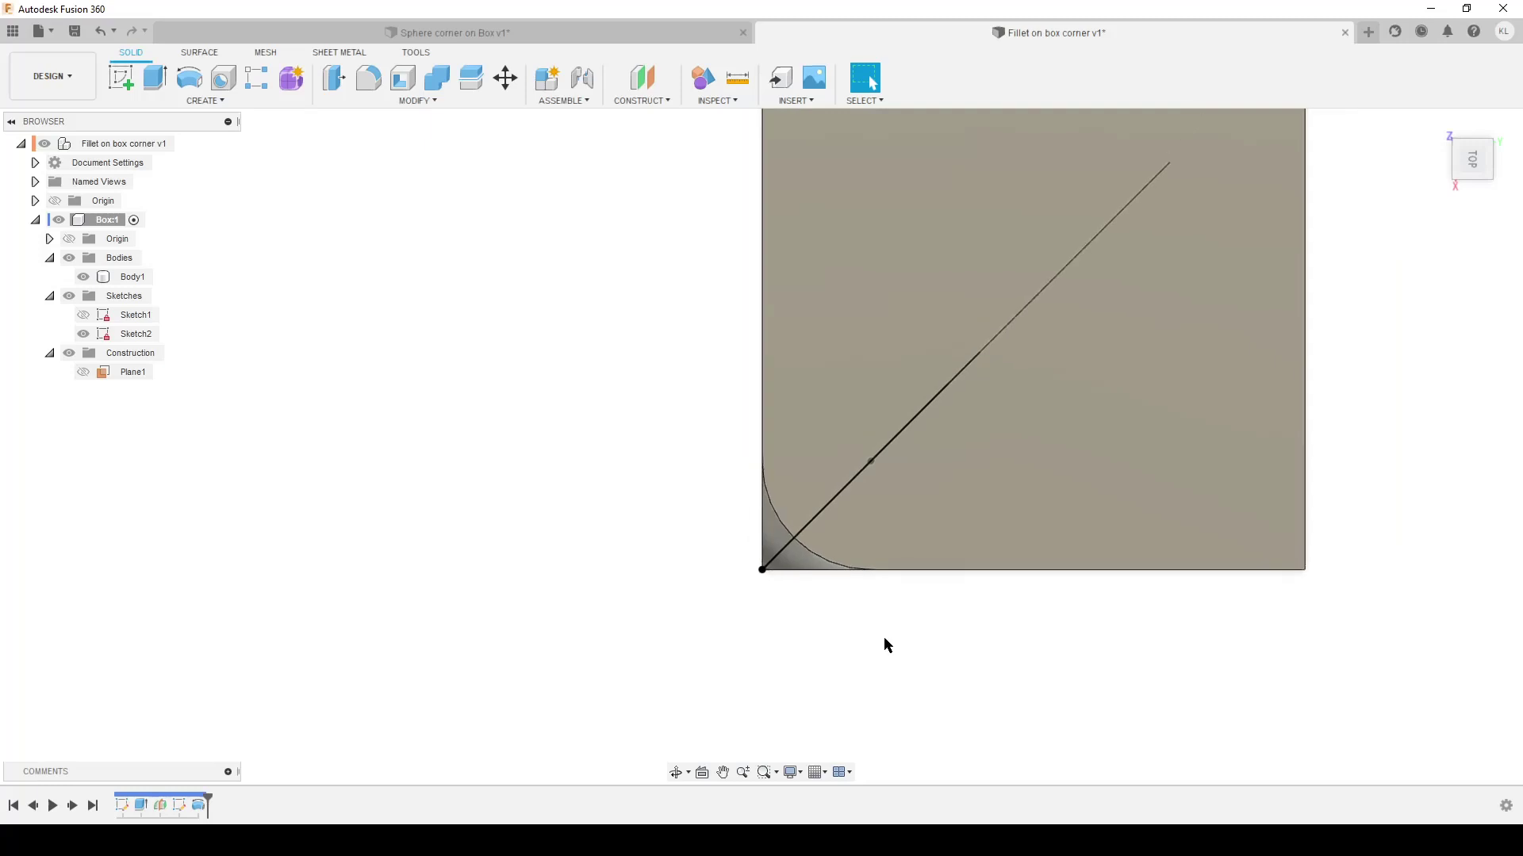
pyautogui.moveTo(888, 646)
pyautogui.keyDown('shift'); pyautogui.mouseDown(button='middle')
pyautogui.moveTo(959, 523)
pyautogui.moveTo(975, 425)
pyautogui.moveTo(891, 440)
pyautogui.moveTo(987, 497)
pyautogui.mouseUp(button='middle'); pyautogui.keyUp('shift')
# Show Sketch2's dimension and change it from 8 mm to 15 mm
pyautogui.rightClick(135, 334)
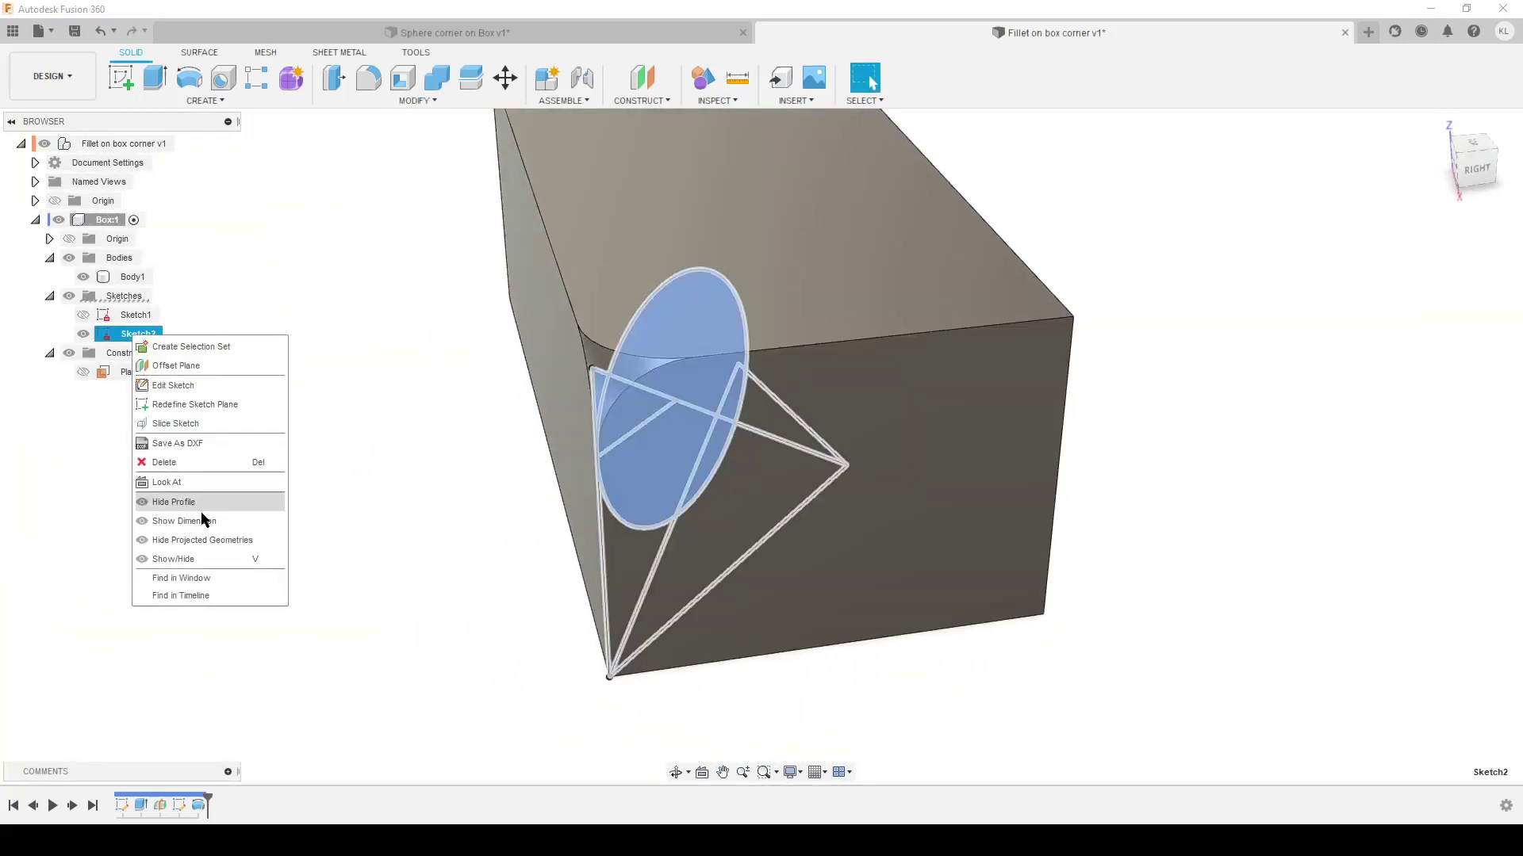
pyautogui.click(184, 521)
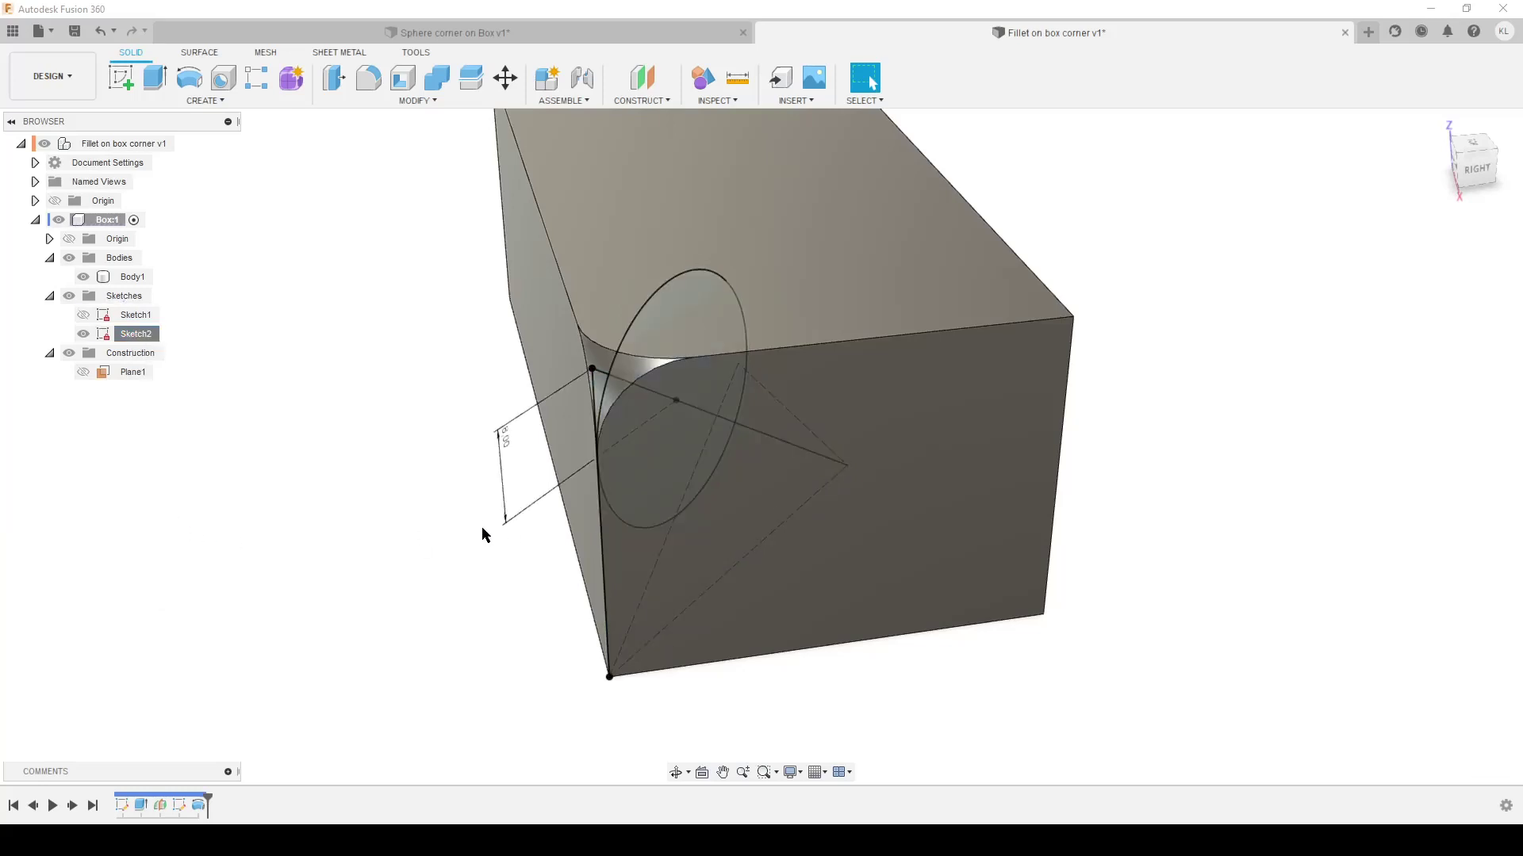
pyautogui.doubleClick(502, 440)
pyautogui.write('15')
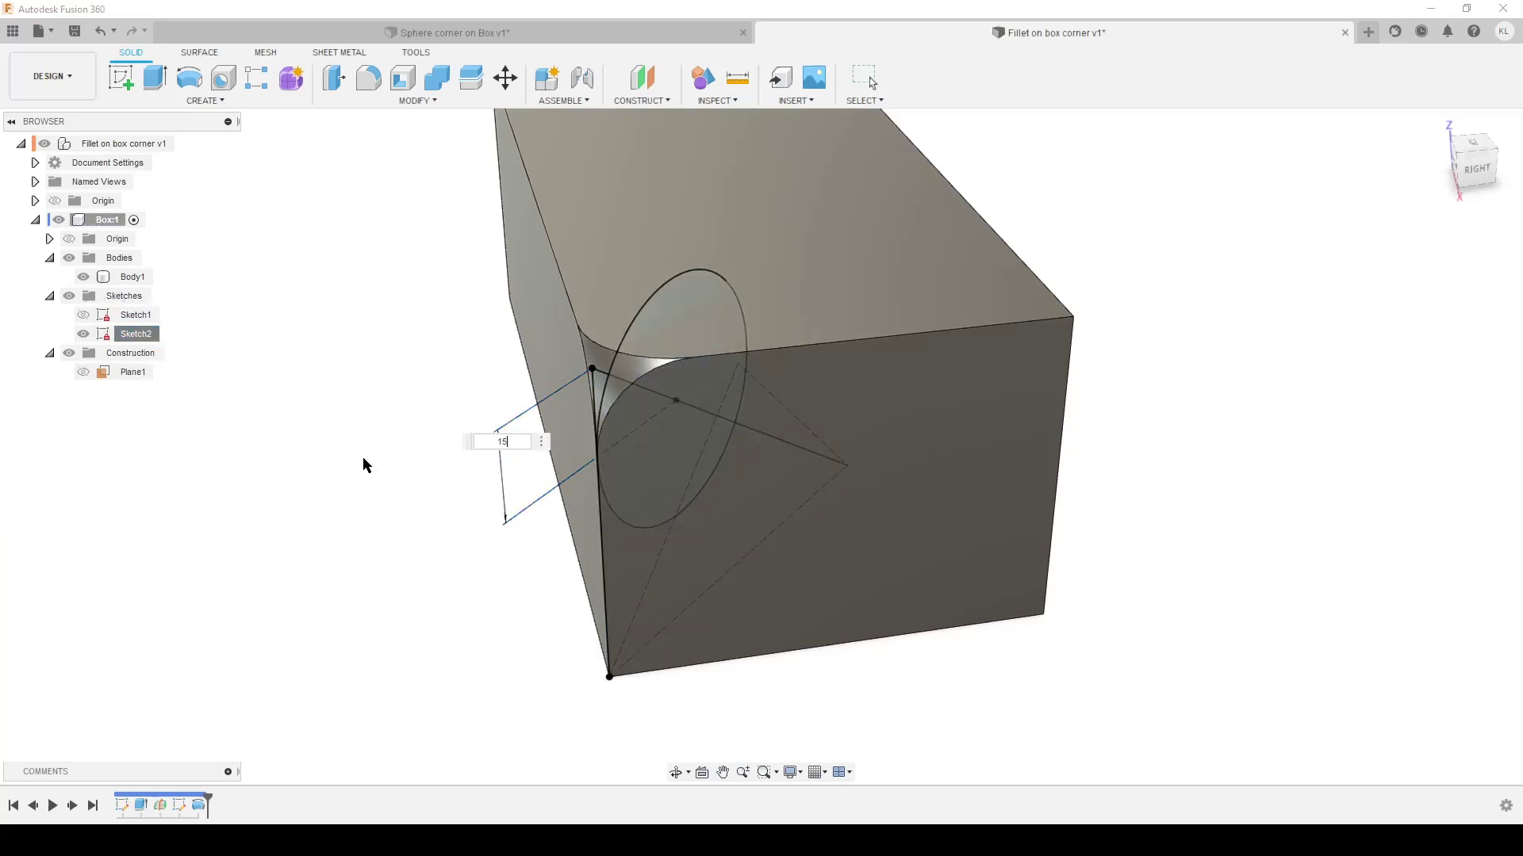
pyautogui.press('Return')
pyautogui.keyDown('shift'); pyautogui.moveTo(363, 459); pyautogui.dragTo(416, 370, button='middle'); pyautogui.keyUp('shift')
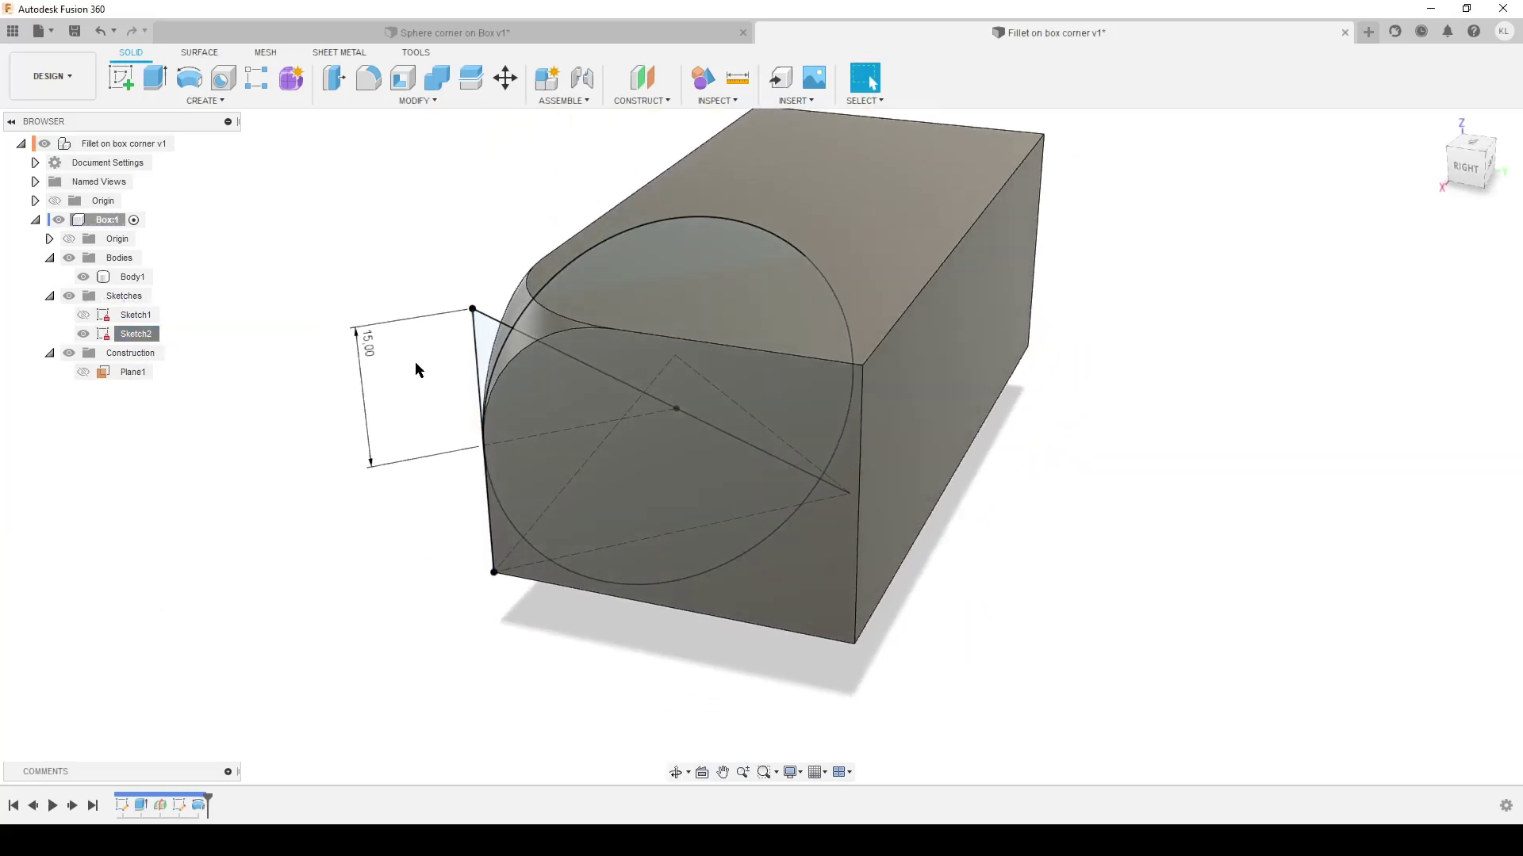
# In Sketch2, replace the 15 mm dimension with a 20 mm radius dimension on the circle
pyautogui.doubleClick(178, 804)
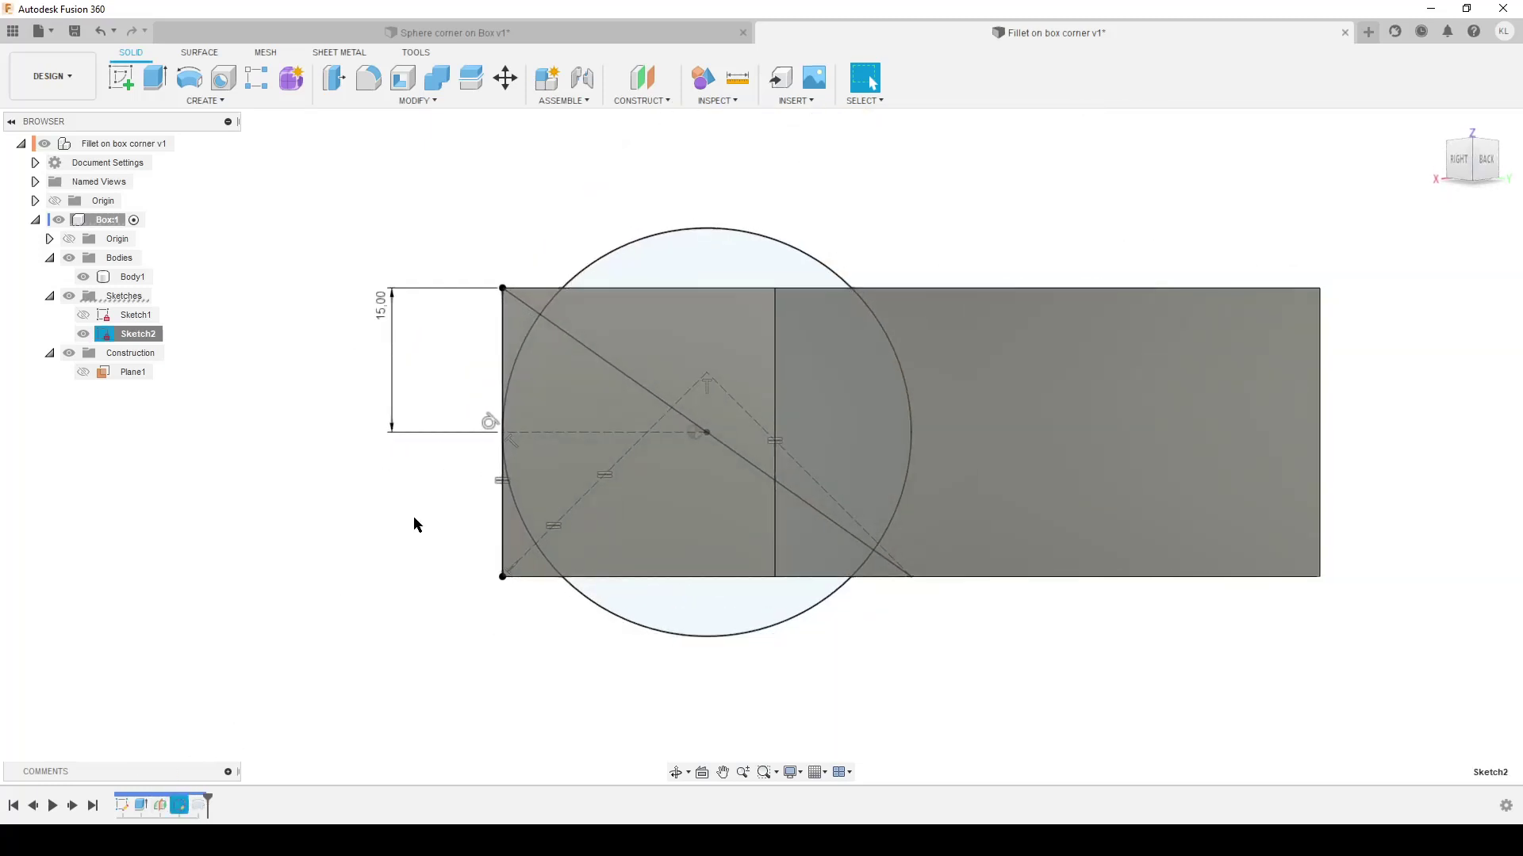
pyautogui.press('Delete')
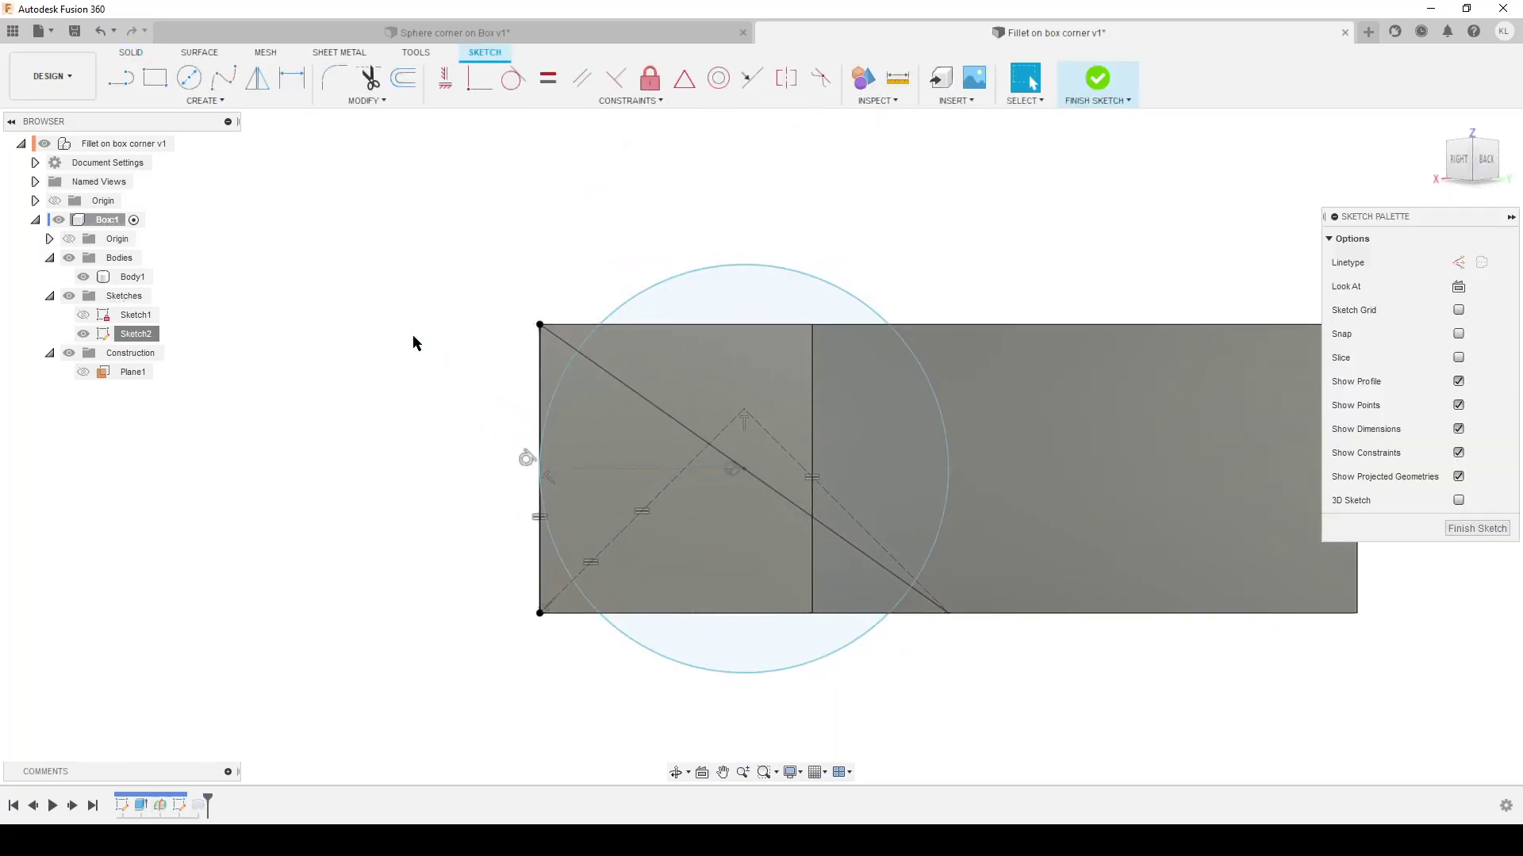
pyautogui.press('d')
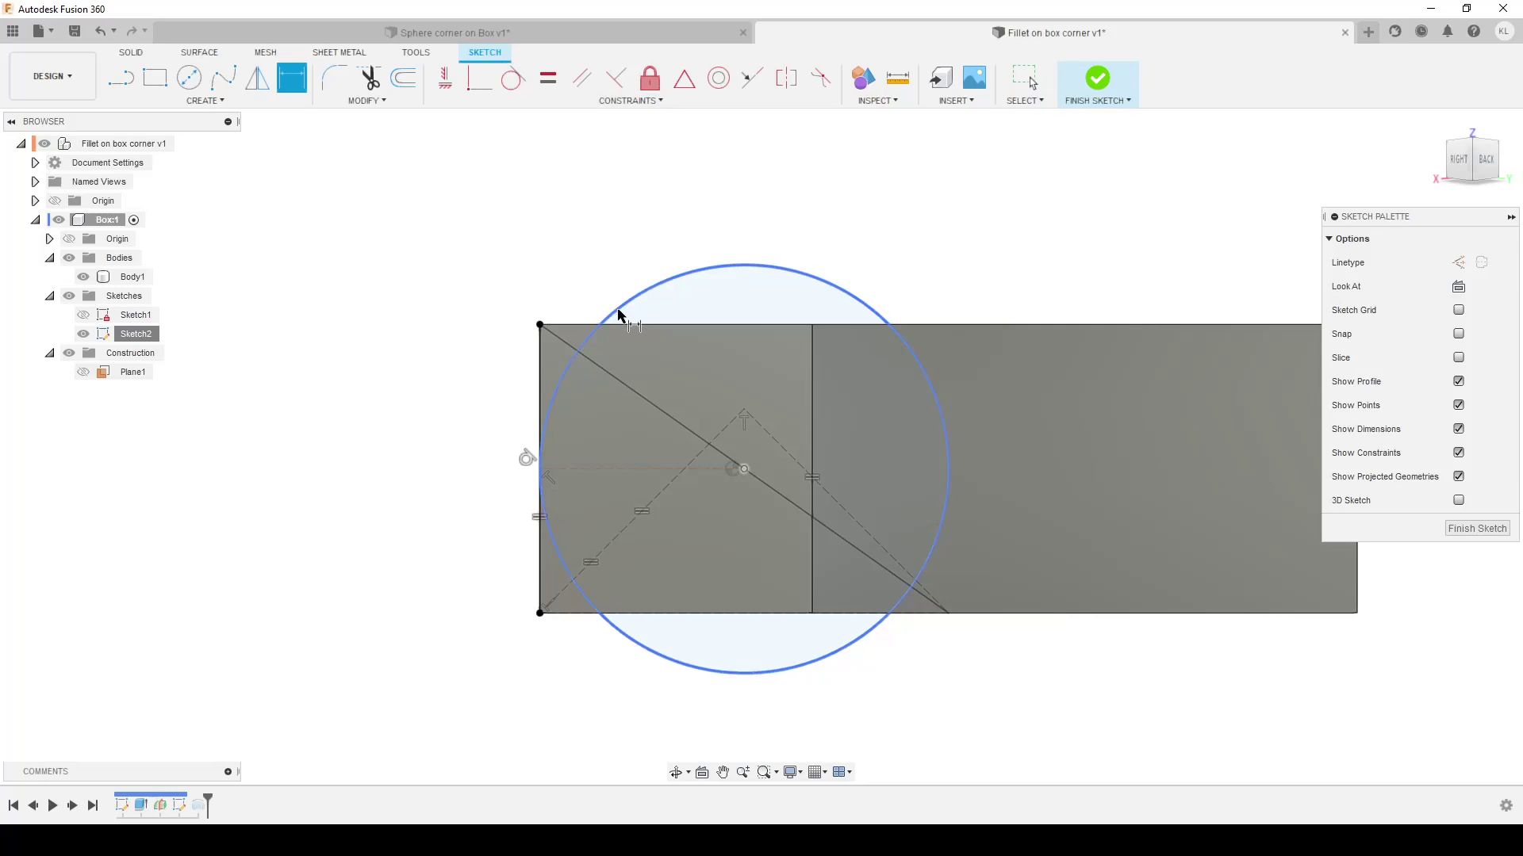
pyautogui.click(619, 315)
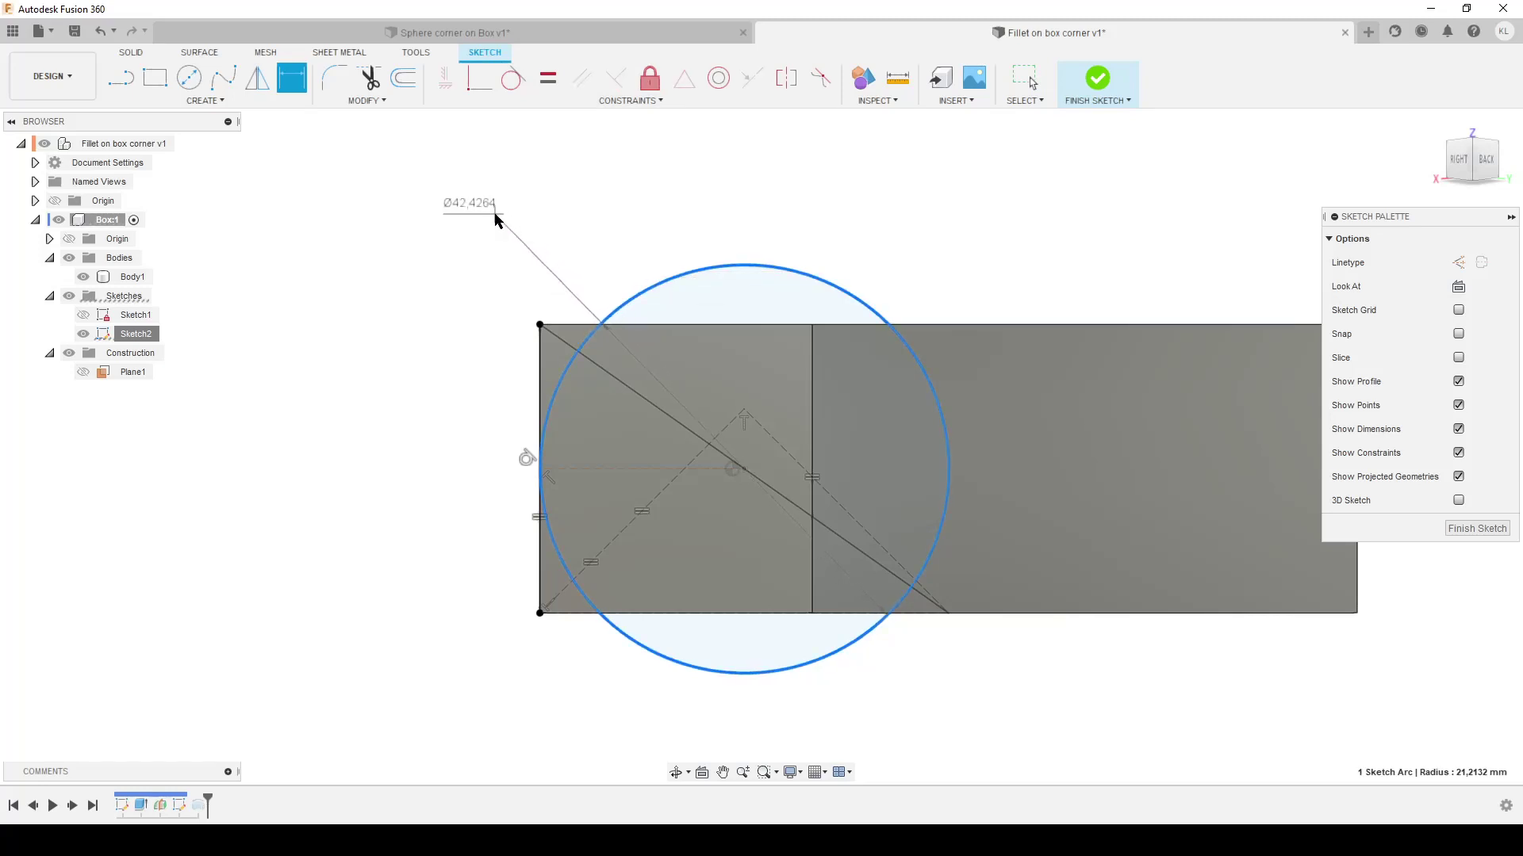
pyautogui.rightClick(495, 214)
pyautogui.click(511, 315)
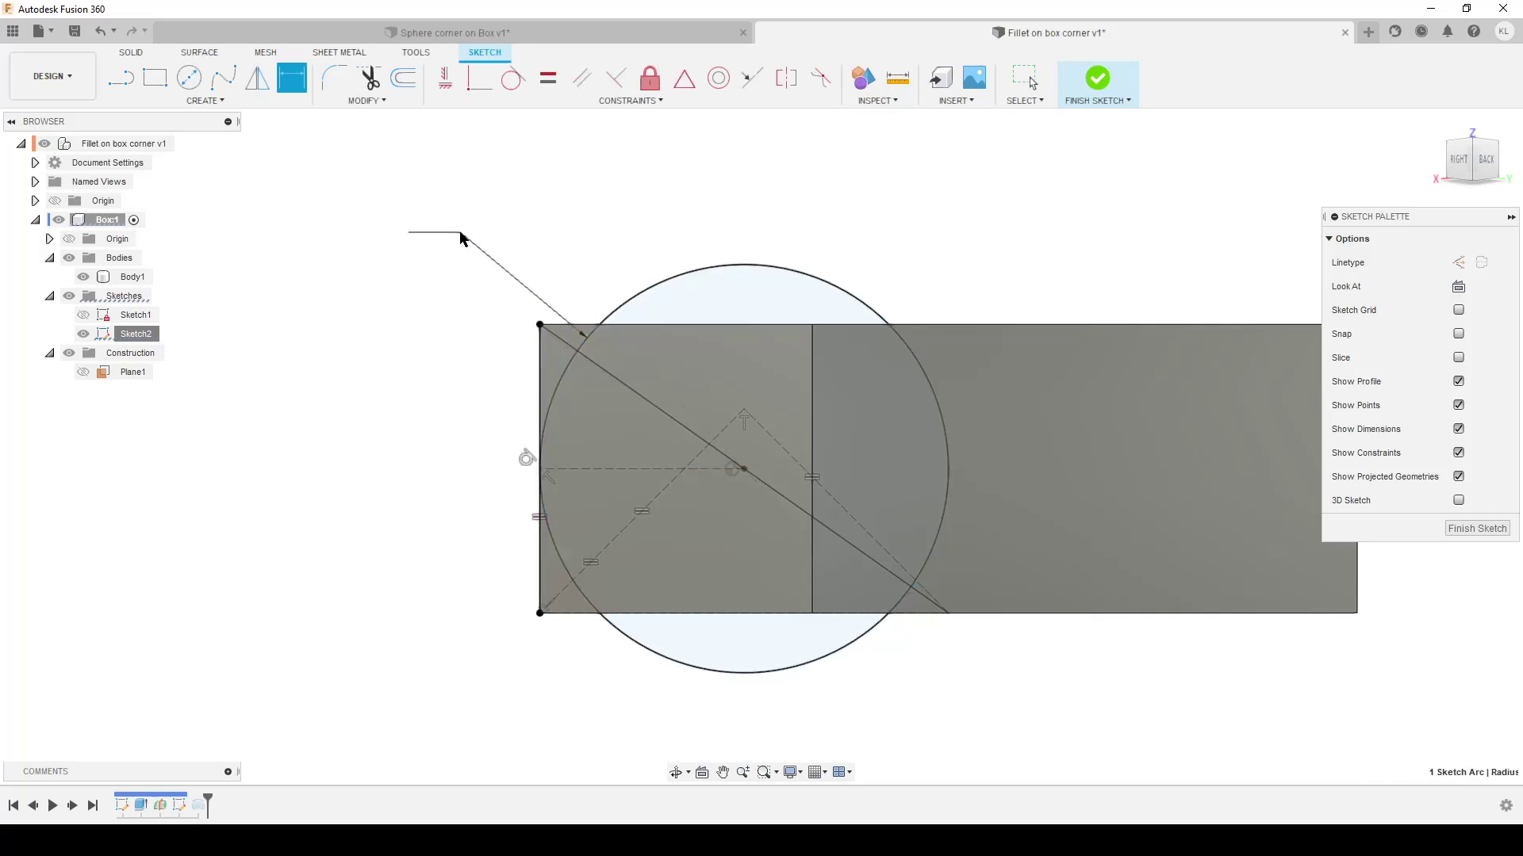
pyautogui.click(422, 232)
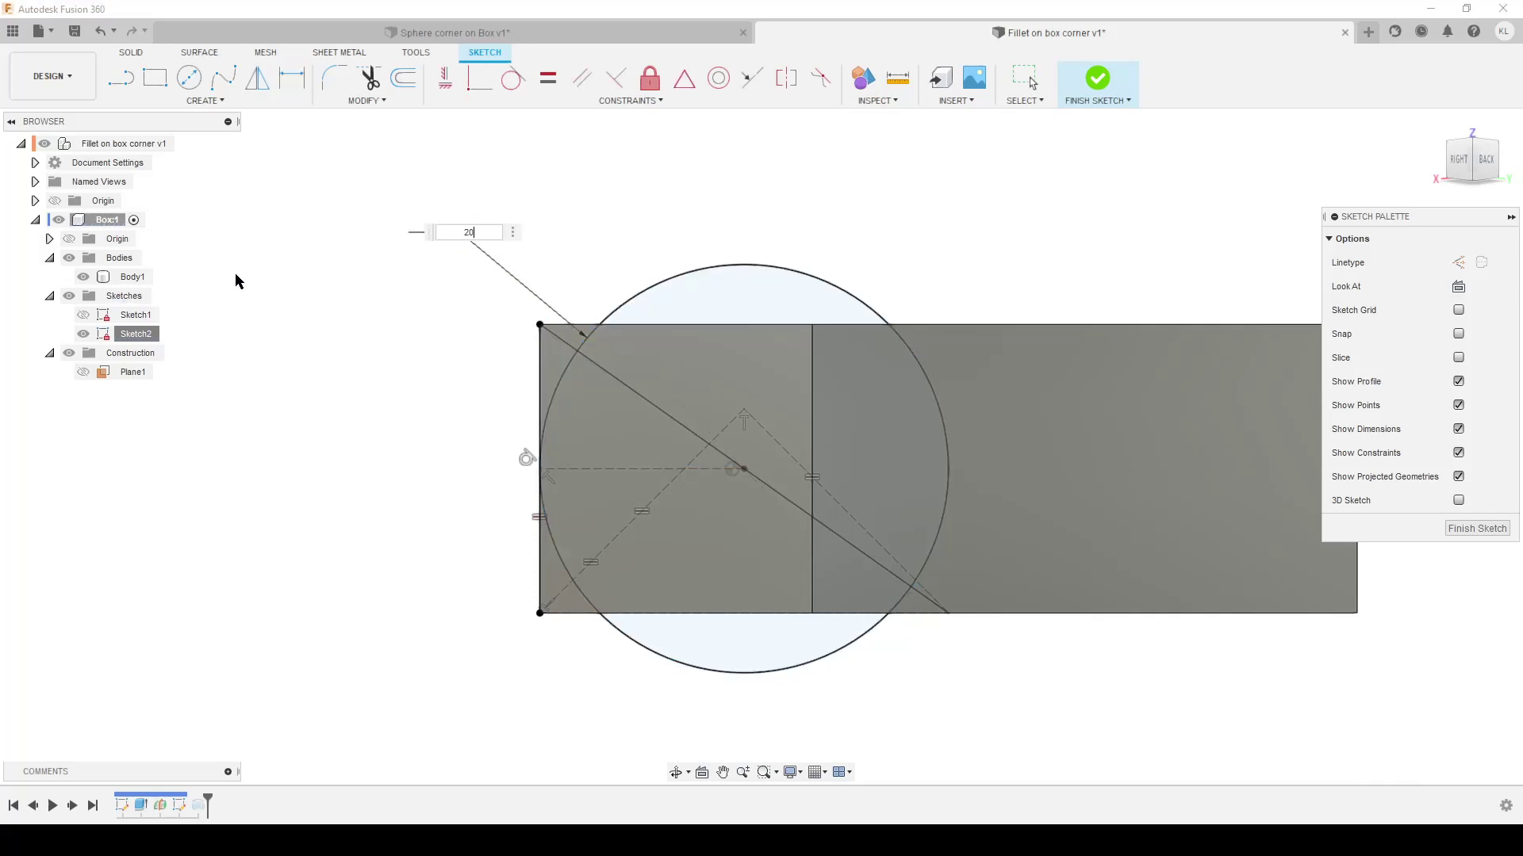
pyautogui.press('Return')
pyautogui.click(1477, 529)
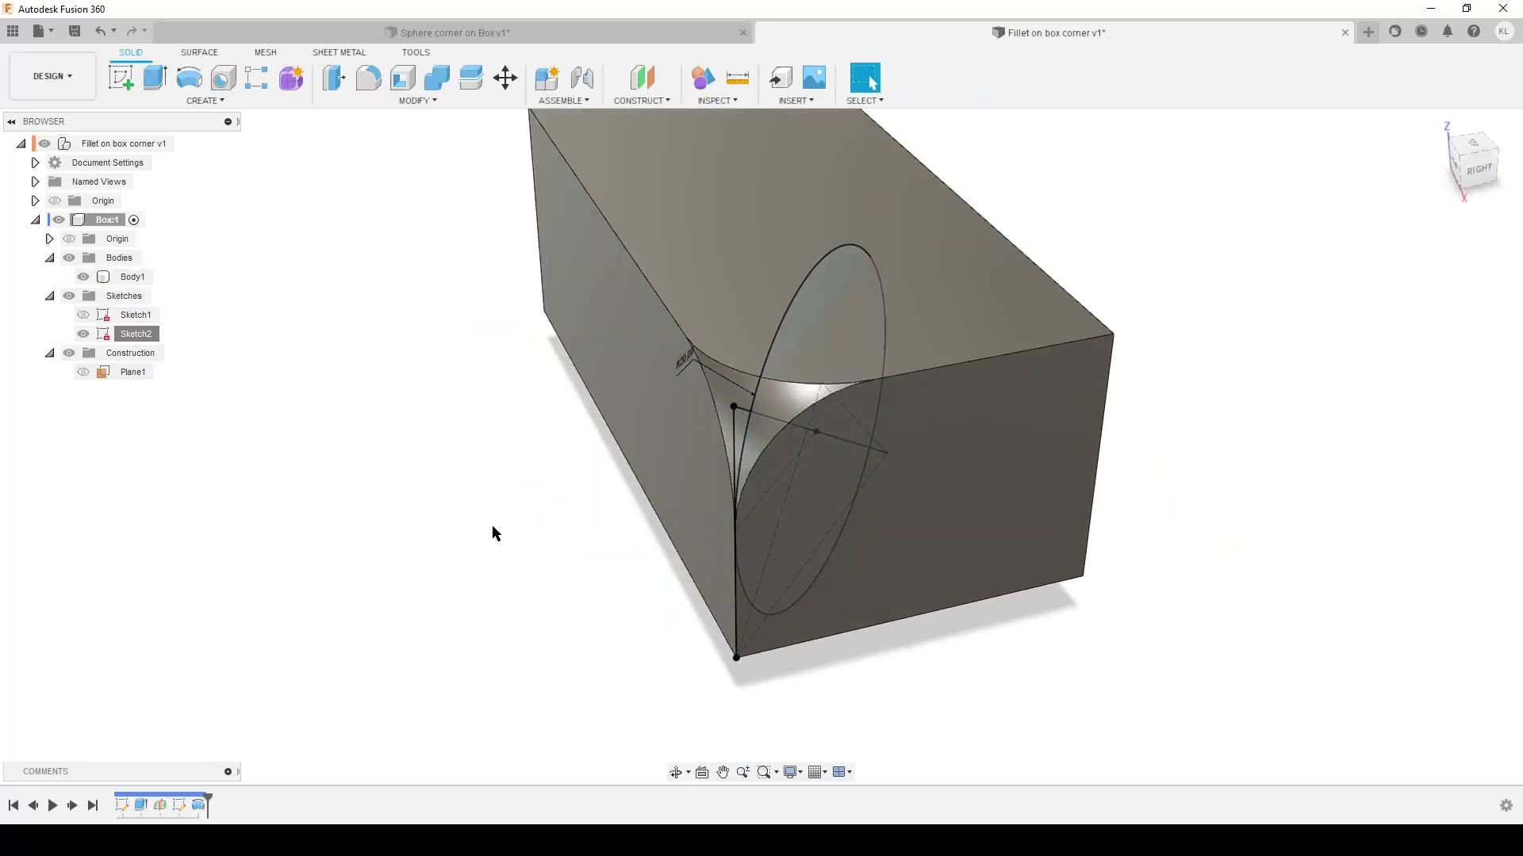
pyautogui.moveTo(493, 530)
pyautogui.keyDown('shift'); pyautogui.mouseDown(button='middle')
pyautogui.moveTo(663, 584)
pyautogui.moveTo(677, 503)
pyautogui.moveTo(408, 536)
pyautogui.moveTo(548, 578)
pyautogui.mouseUp(button='middle'); pyautogui.keyUp('shift')
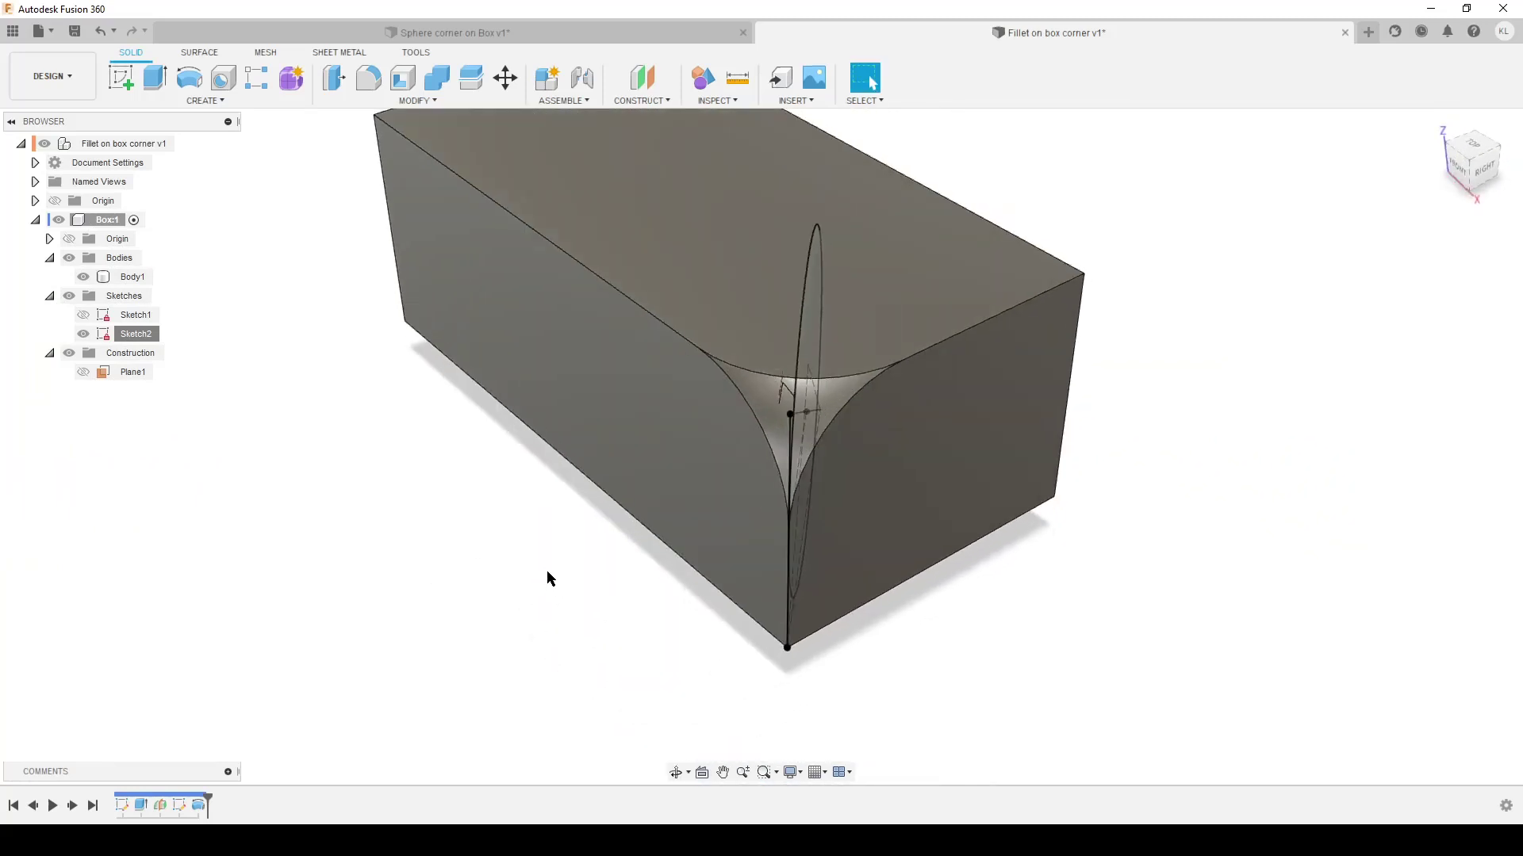
pyautogui.click(471, 30)
pyautogui.scroll(5, 869, 531)
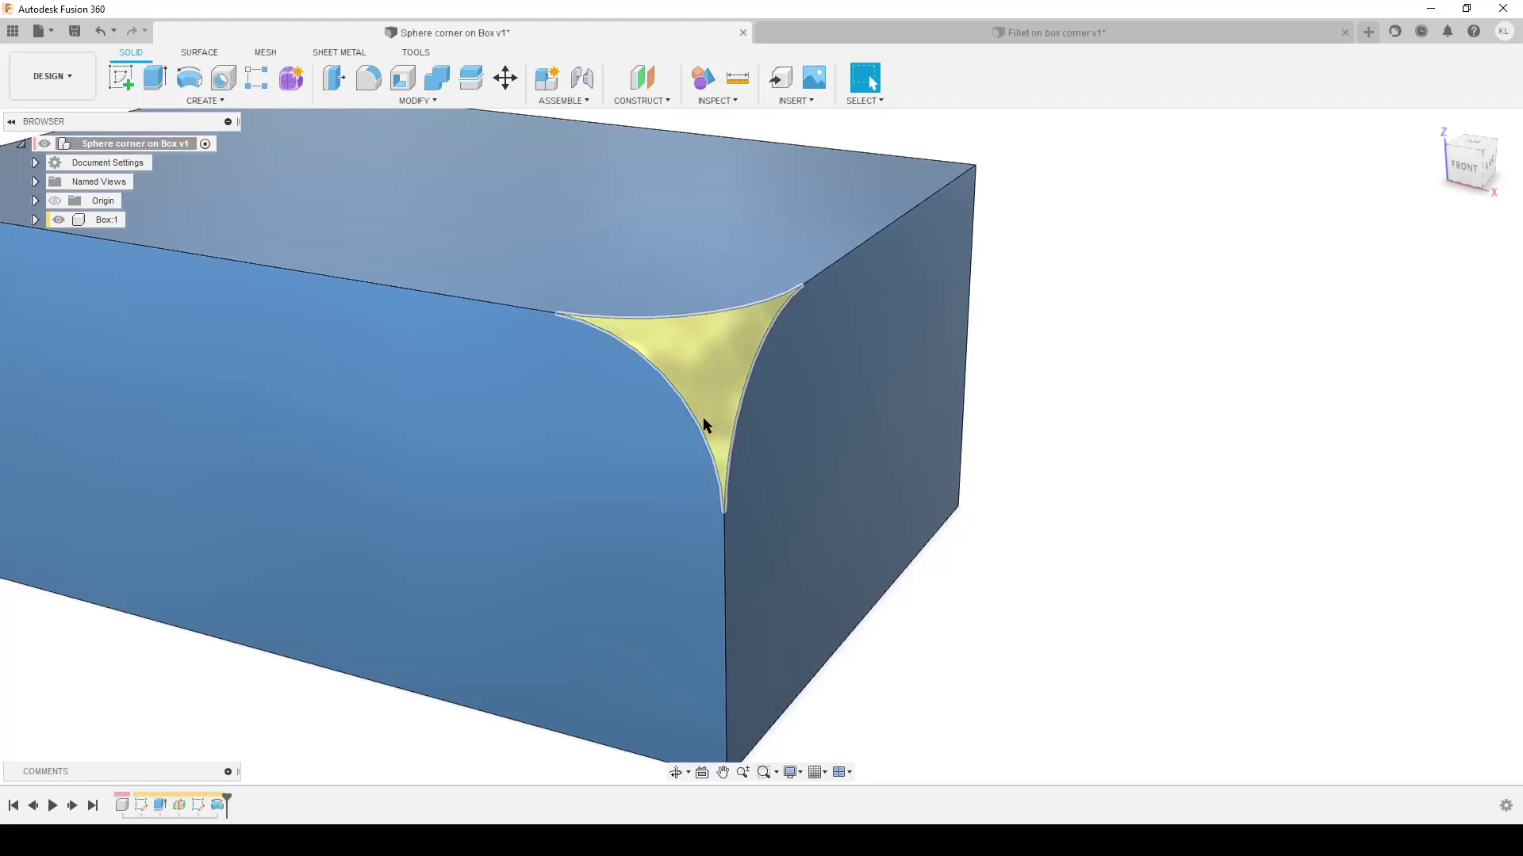
pyautogui.scroll(-5, 793, 452)
pyautogui.click(875, 30)
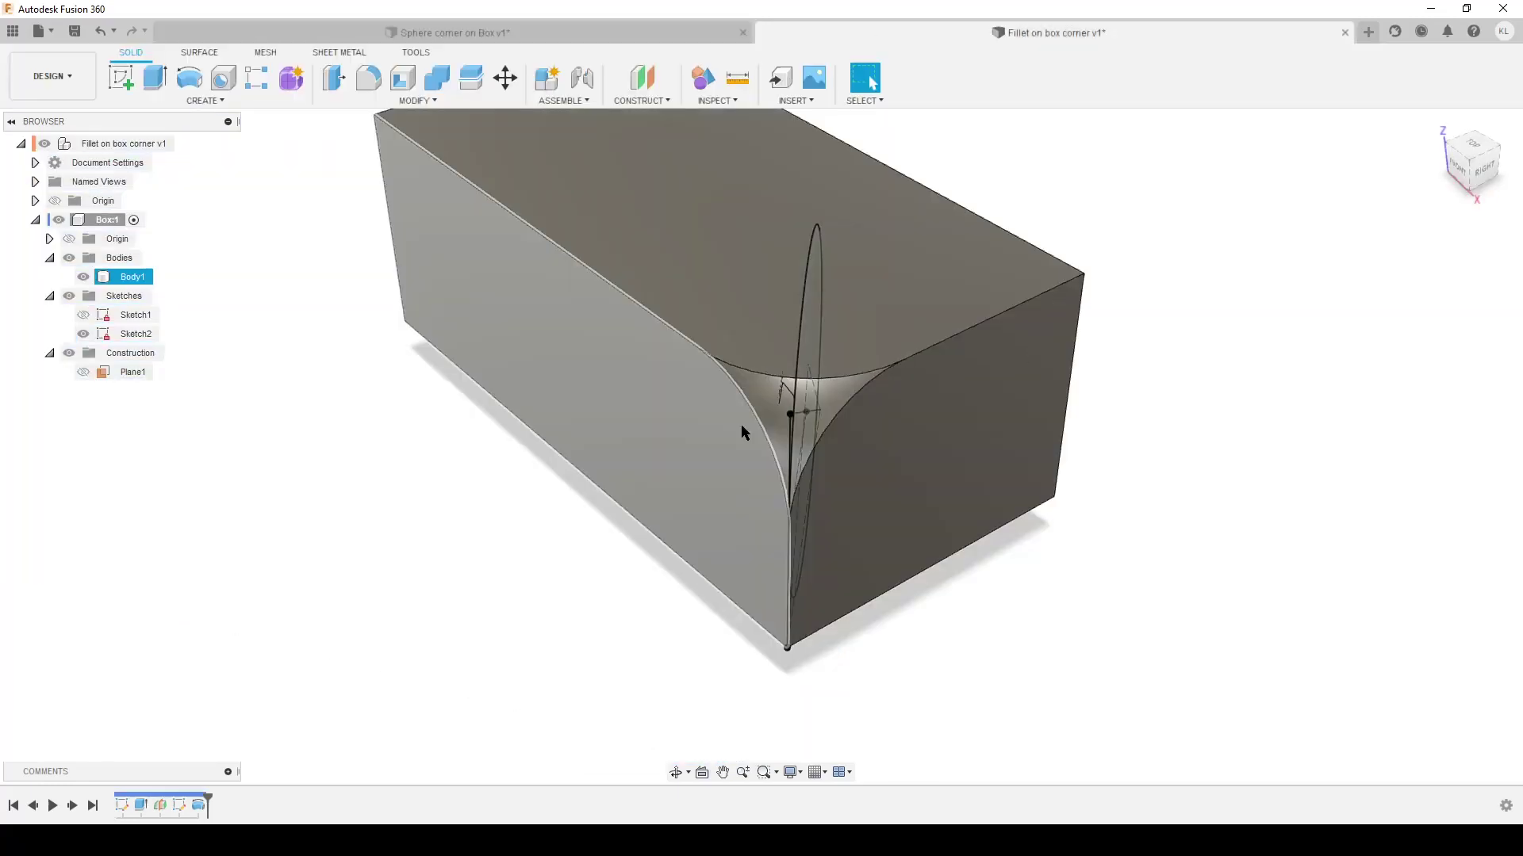